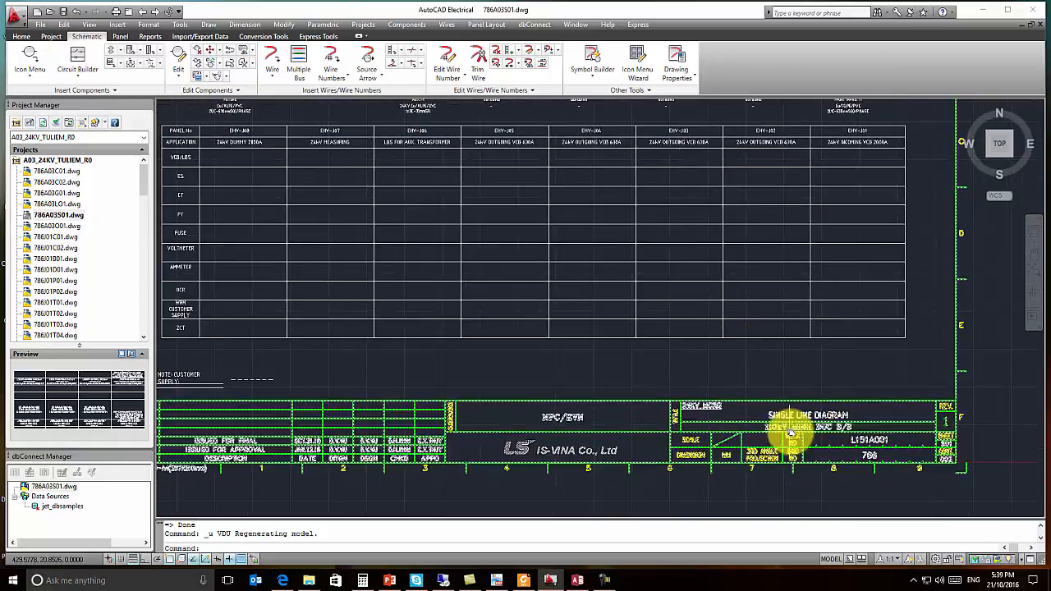
left_click(794, 417)
key("Escape")
key("Escape")
- Edit the VCB component in the EHV-J08 column of the panel table and look up its part in the catalog
middle_click_drag(484, 353, 647, 410)
scroll(413, 241, "up", 3)
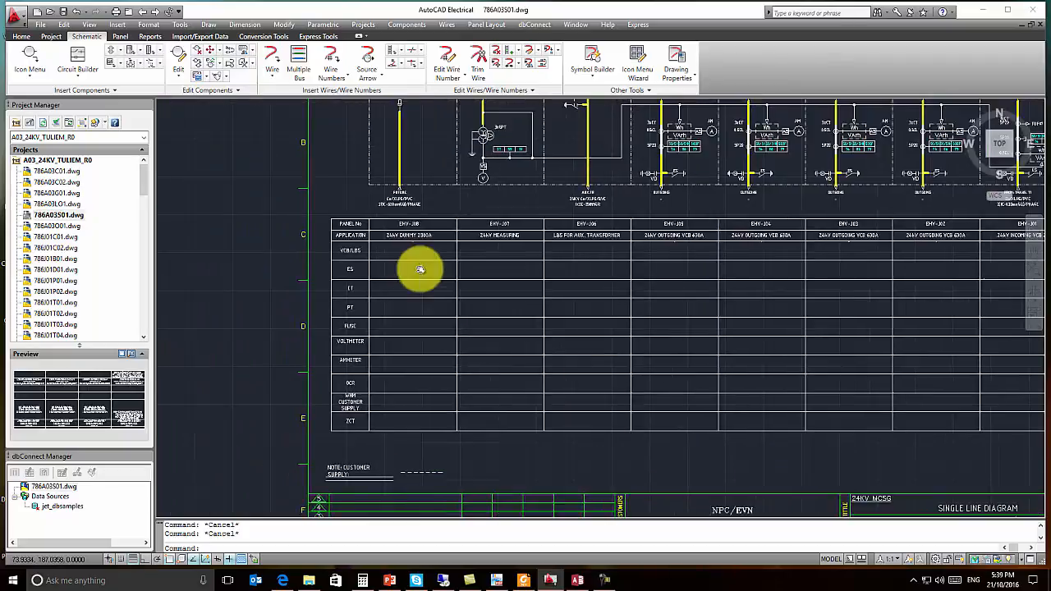
left_click(431, 271)
left_click(412, 248)
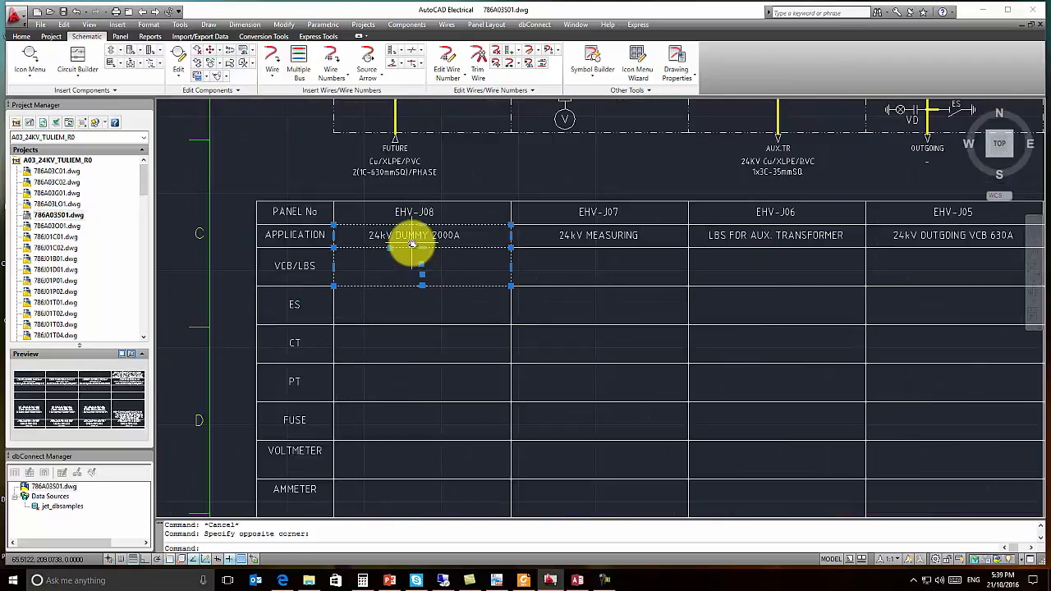
key("Escape")
scroll(407, 249, "up", 3)
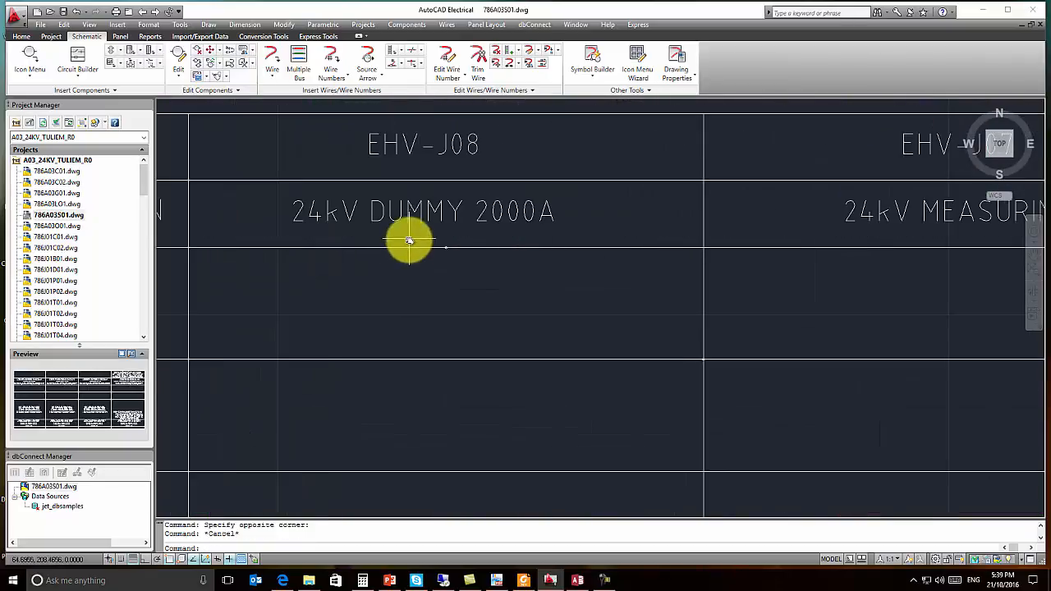
left_click(406, 244)
left_click(472, 267)
right_click(441, 299)
left_click(485, 353)
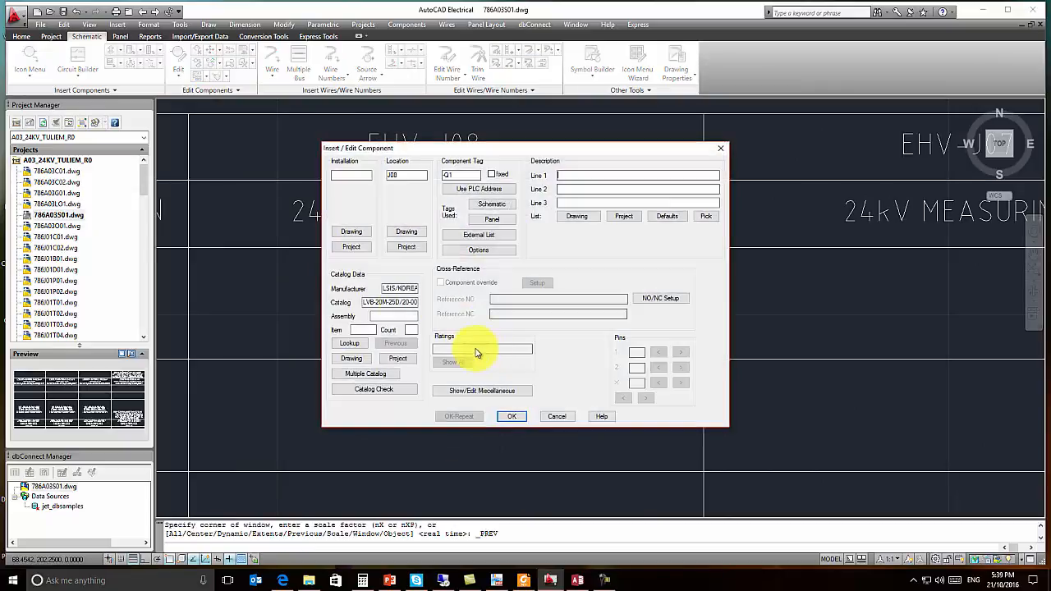
left_click(356, 346)
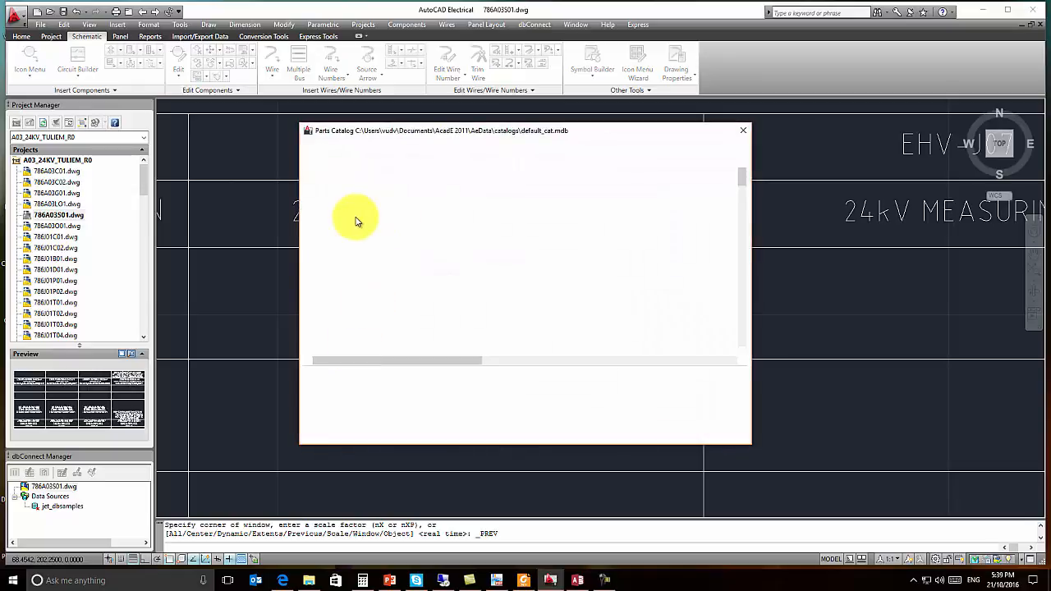
- Filter the parts catalog by catalog number "lvb-20m-25d/20-0000"
left_click(357, 178)
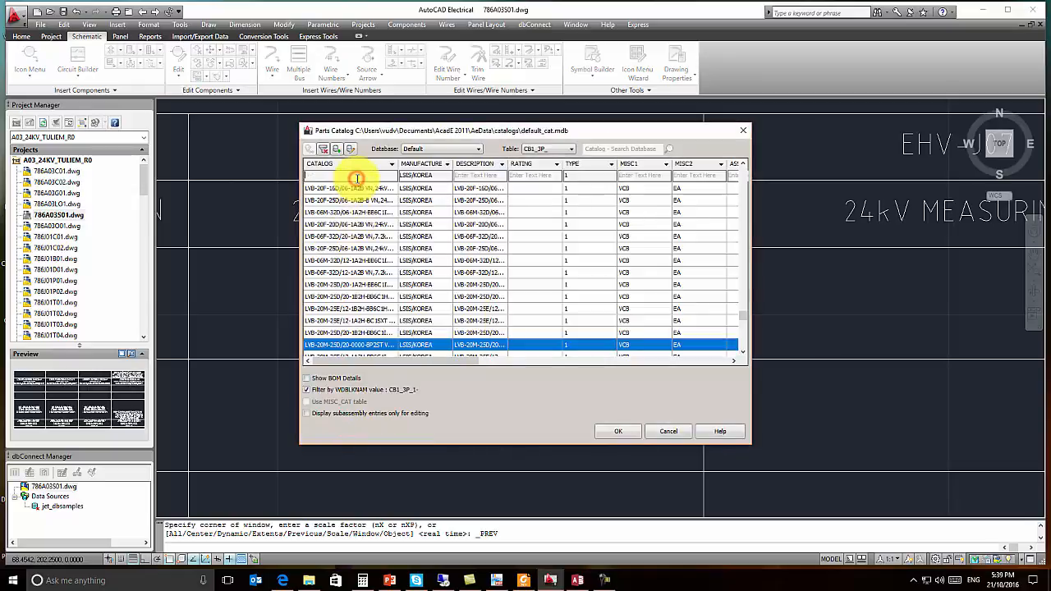
type("lvb")
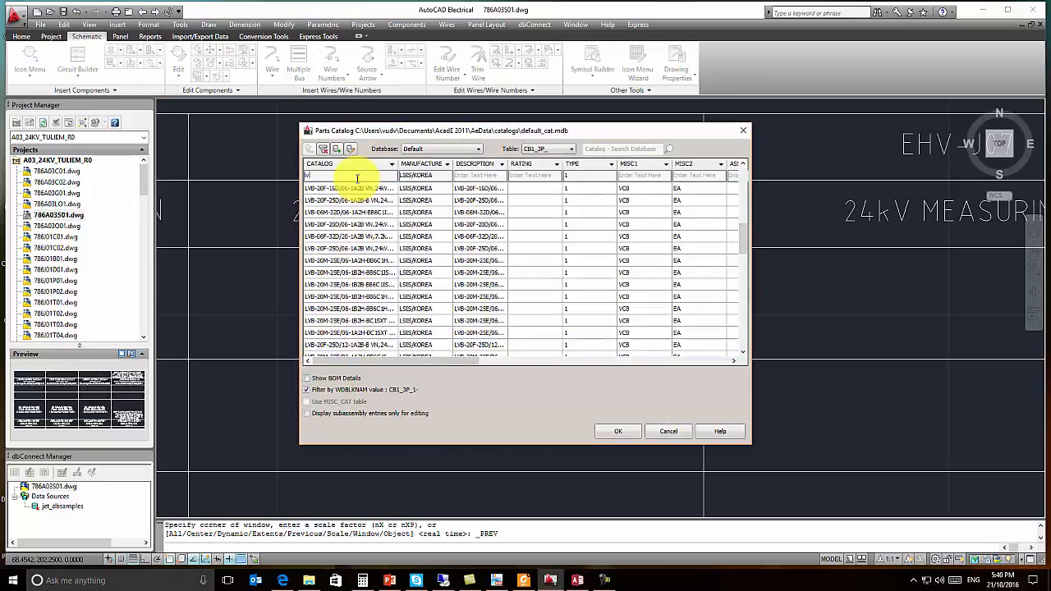
type("-20m")
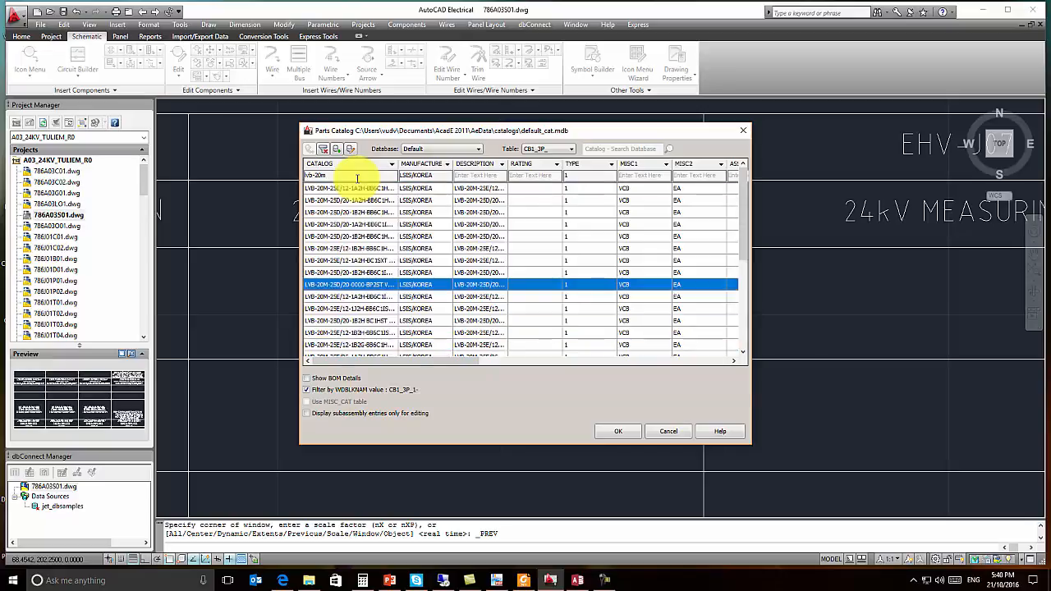
type("-25d")
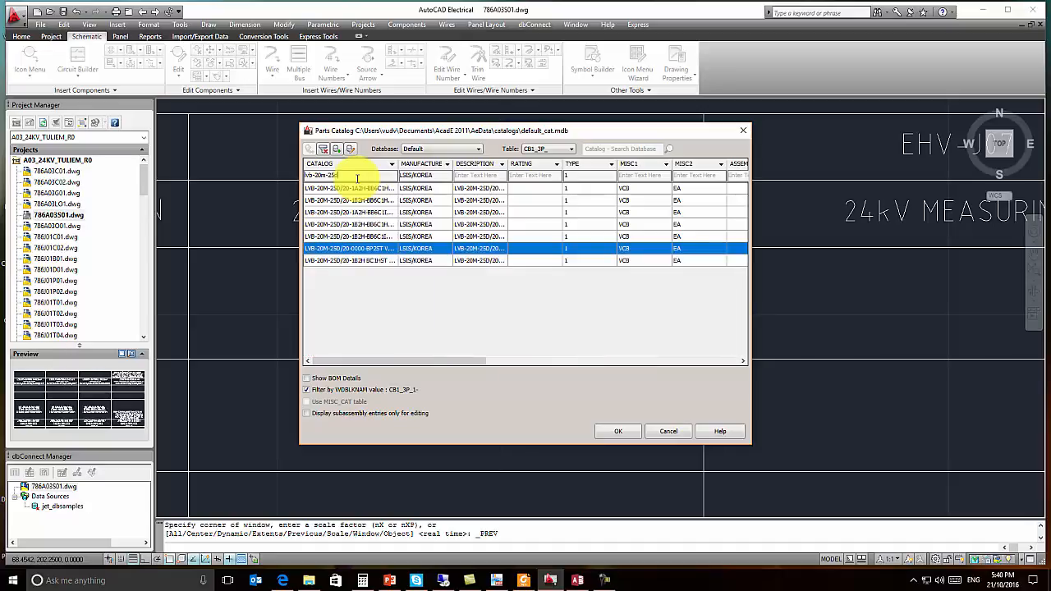
type("/20-0000")
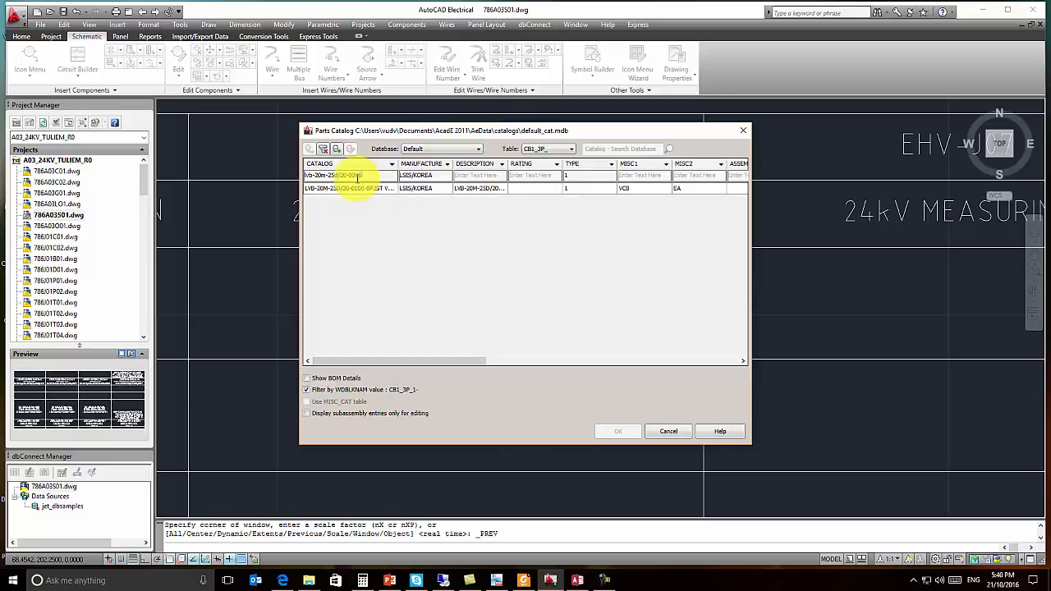
- Assign the matching LVB-20M-25D/20-0000-BP2ST part to the EHV-J08 component and accept the component edit
left_click(365, 188)
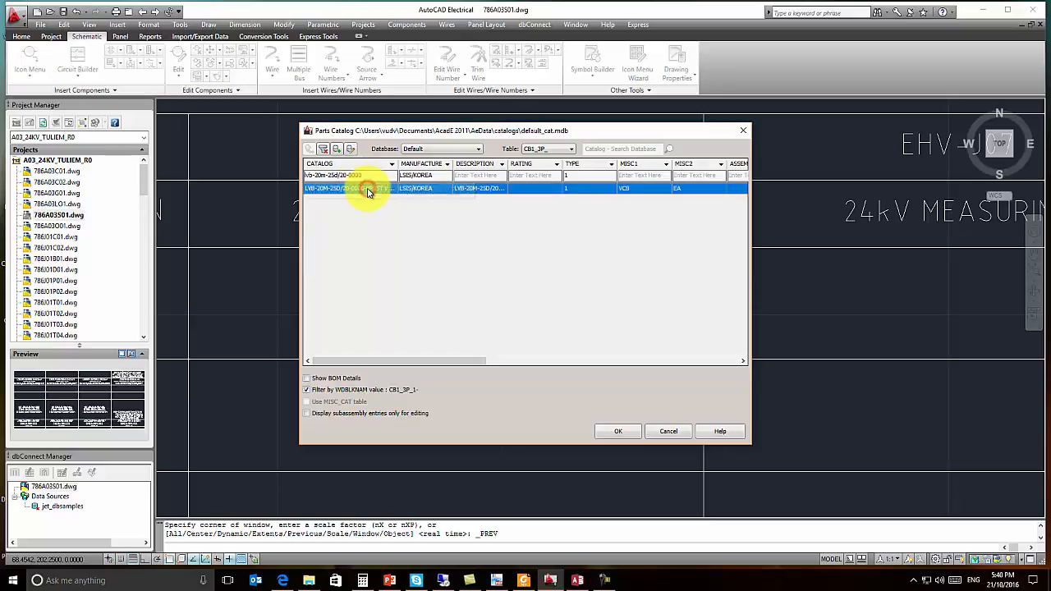
left_click_drag(452, 359, 402, 368)
left_click(620, 432)
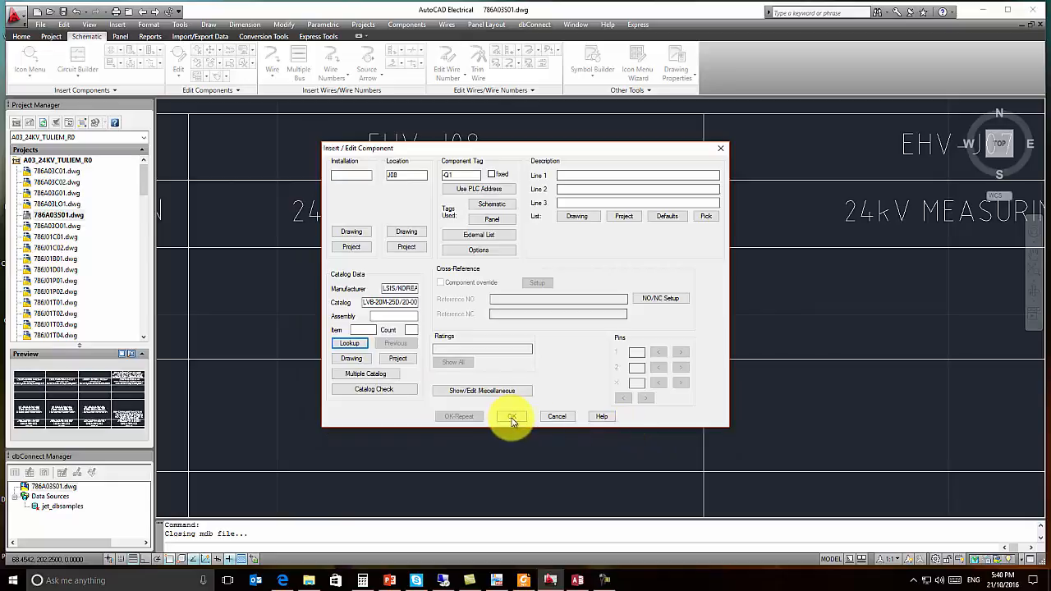
left_click(513, 417)
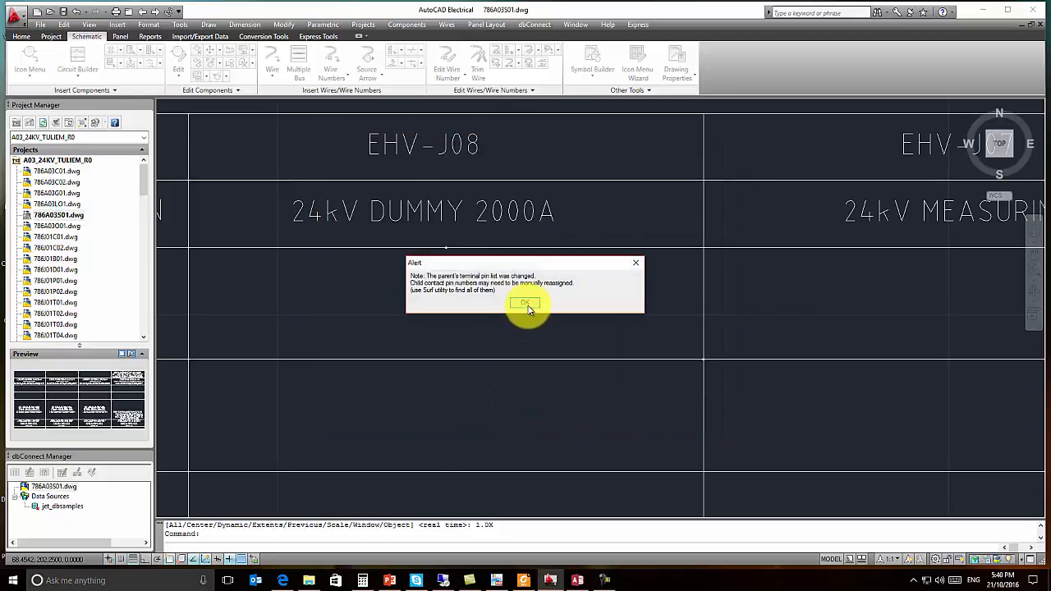
left_click(526, 304)
- Edit the VCB component in the EHV-J05 column of the panel table and look up its part in the catalog
scroll(529, 308, "down", 4)
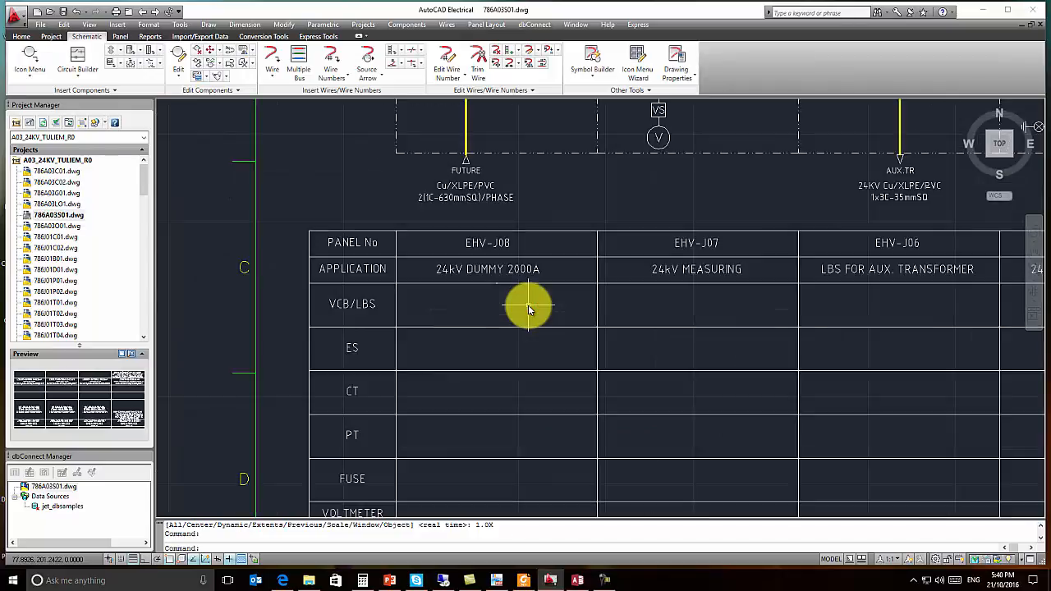
middle_click_drag(509, 357, 503, 341)
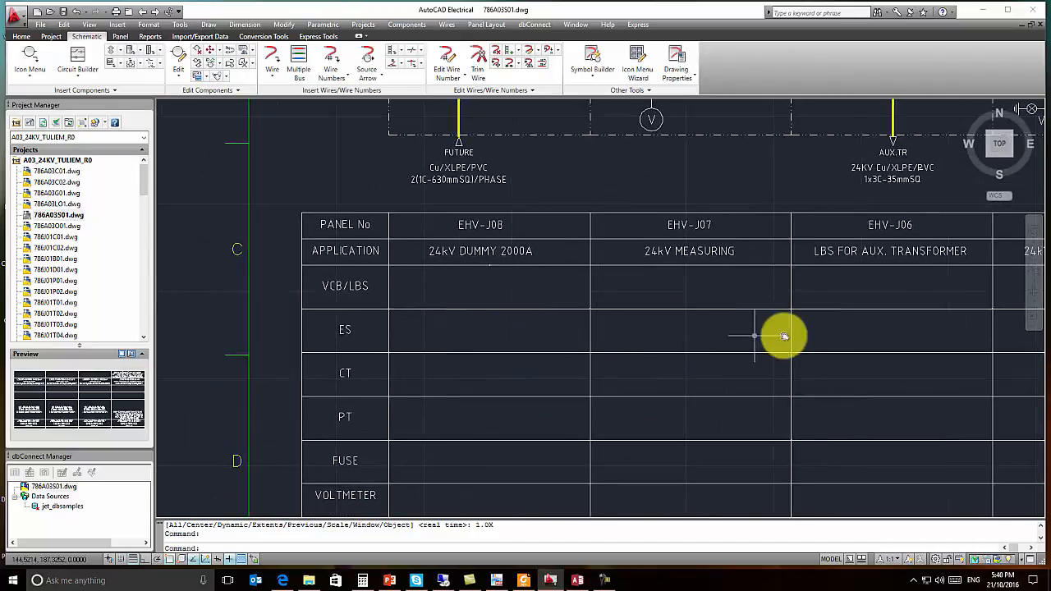
middle_click_drag(842, 296, 521, 338)
middle_click_drag(788, 324, 538, 329)
left_click(538, 331)
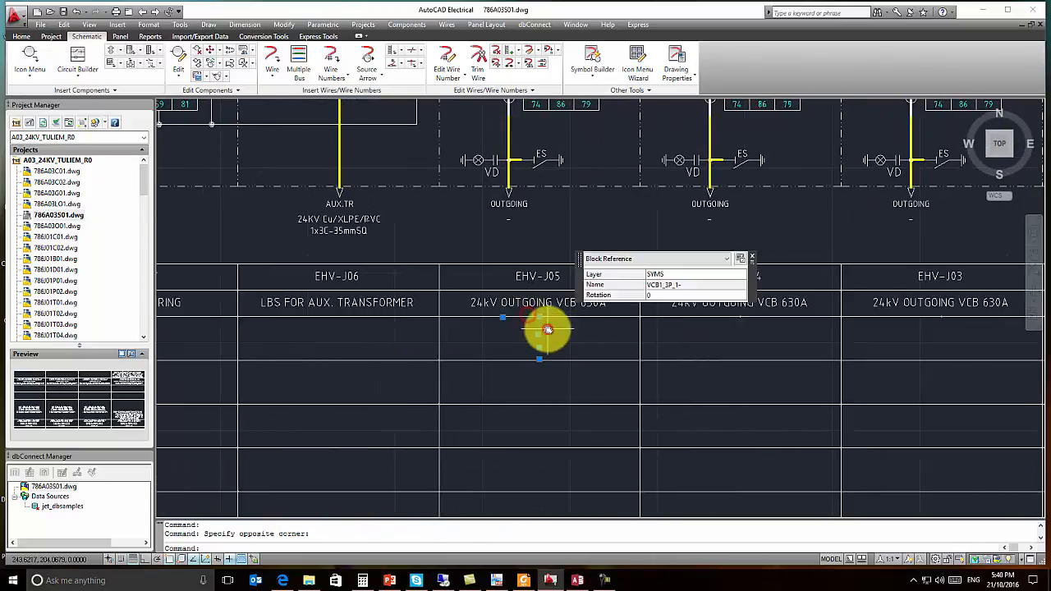
right_click(536, 334)
left_click(563, 393)
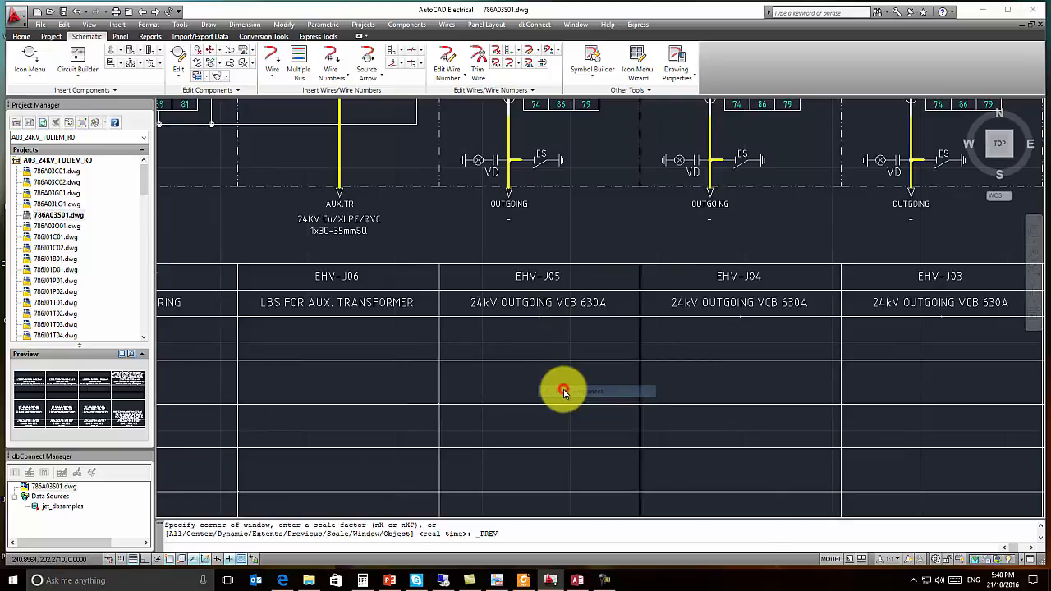
left_click(352, 343)
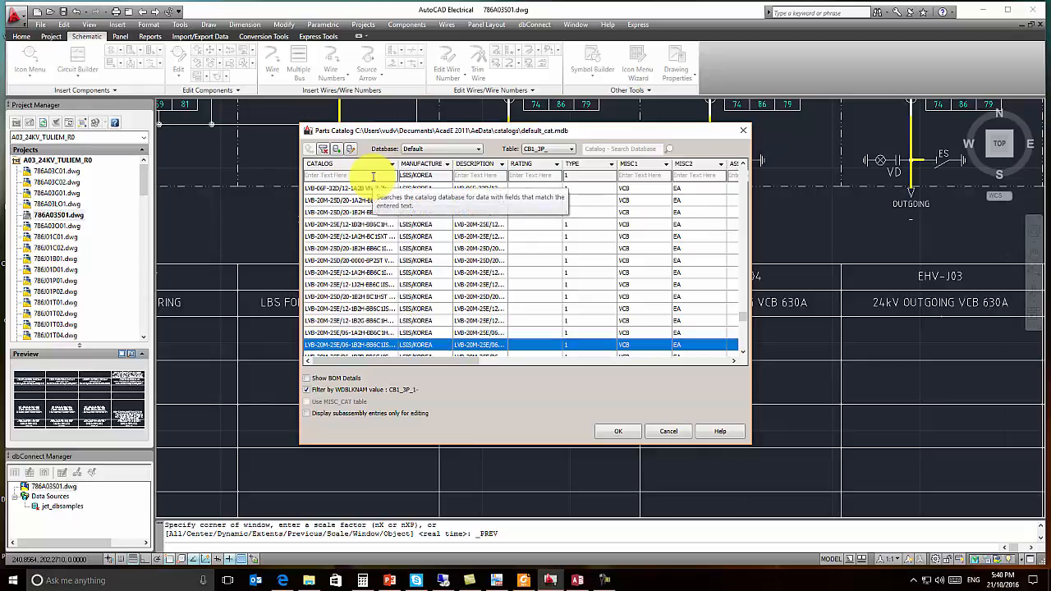
- Filter the parts catalog by catalog number "lvb-20m-25e/06-1b2h-bb6c1is"
left_click(362, 175)
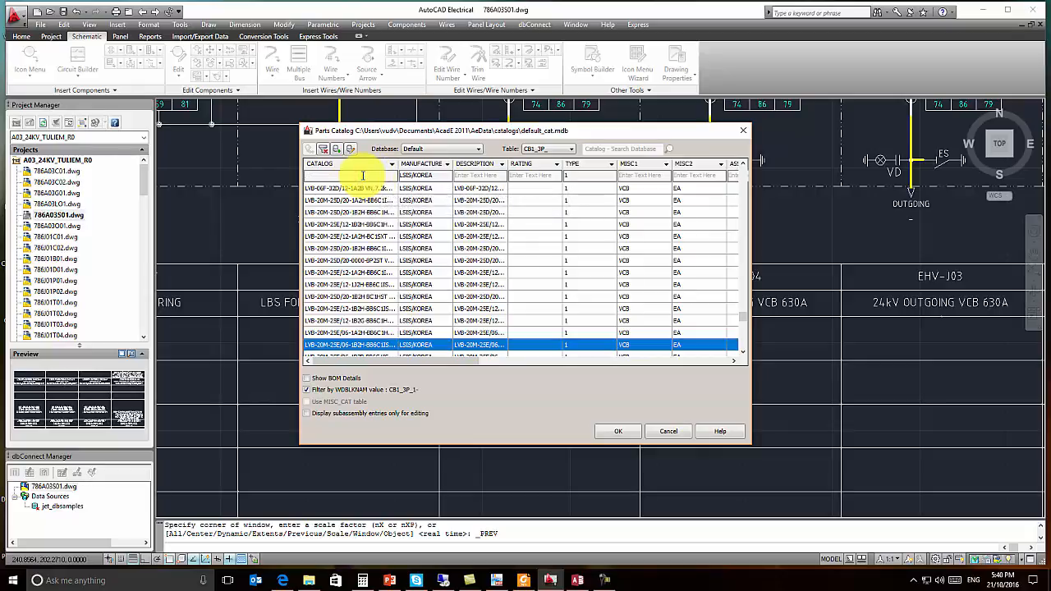
type("lvb")
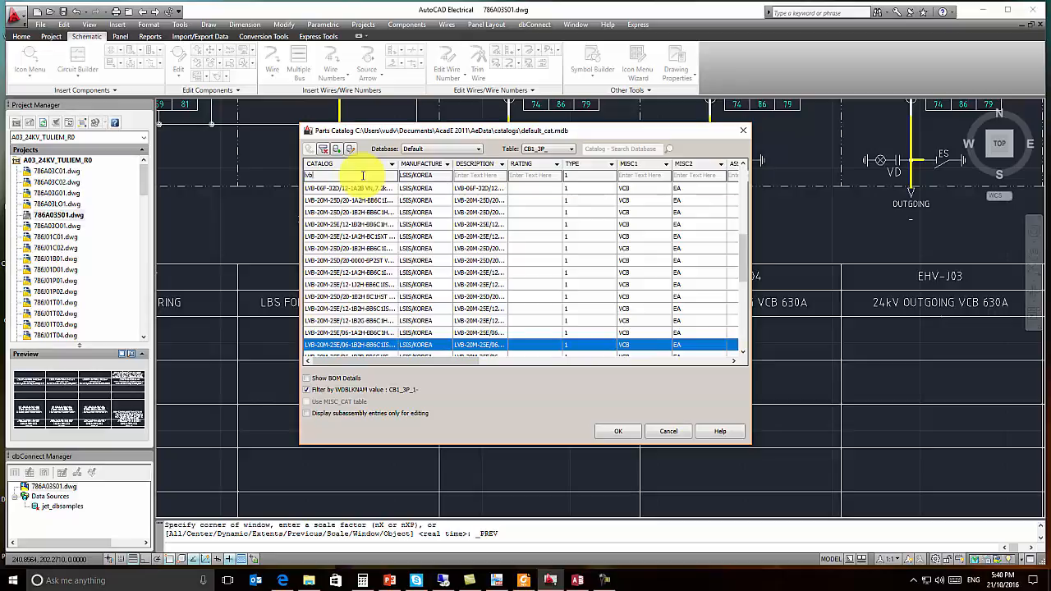
type("-20m")
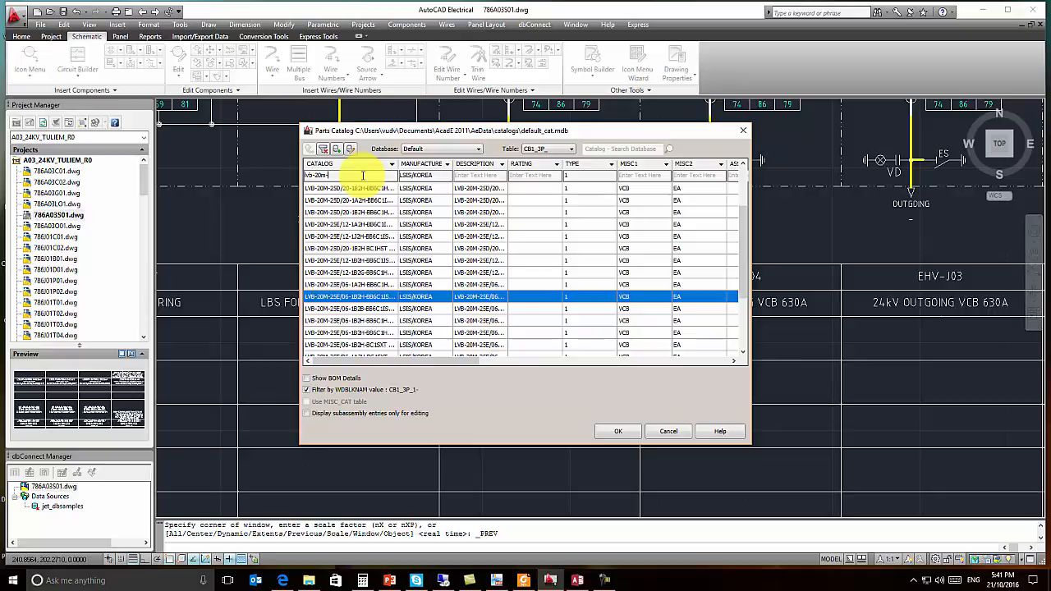
type("-25e")
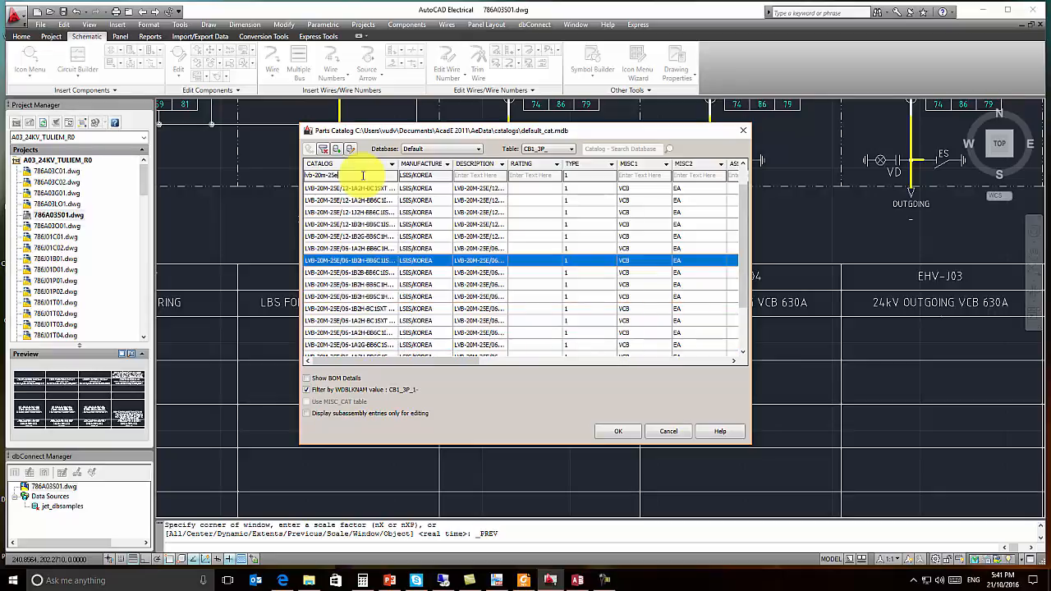
type("/06")
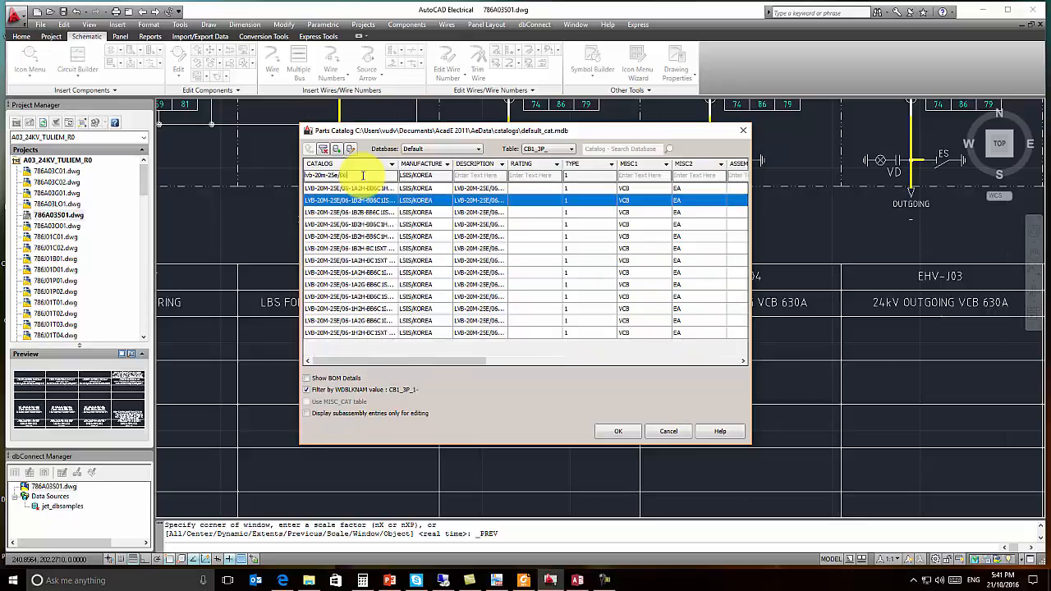
type("-1b")
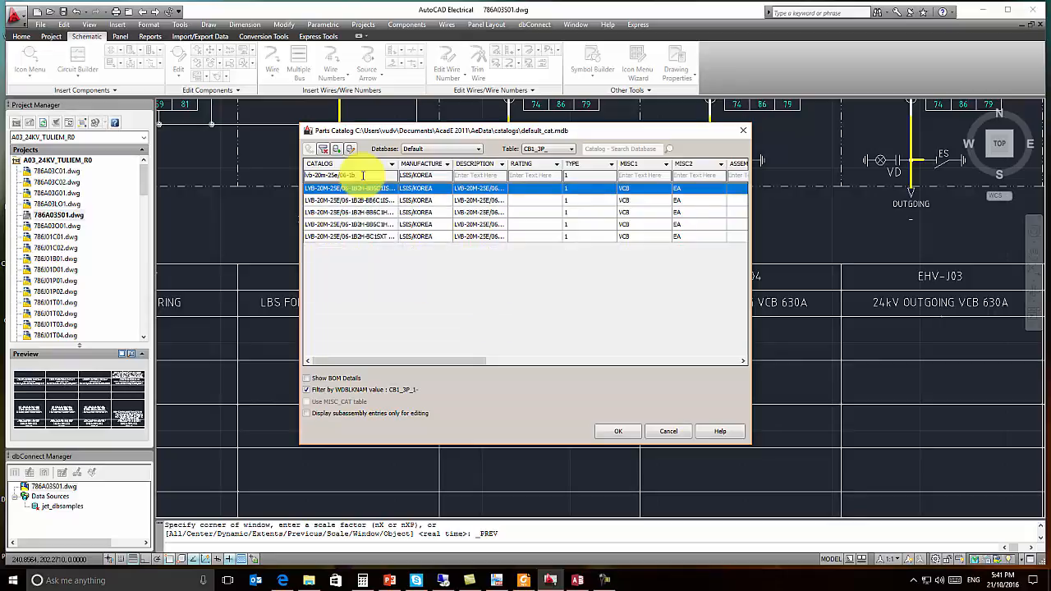
type("2h")
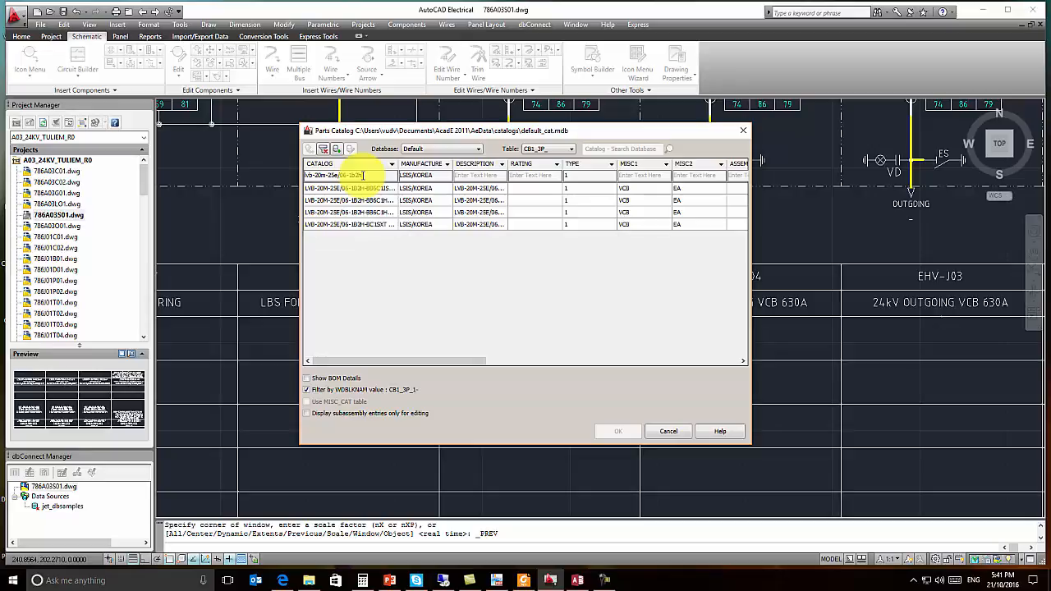
type("bb")
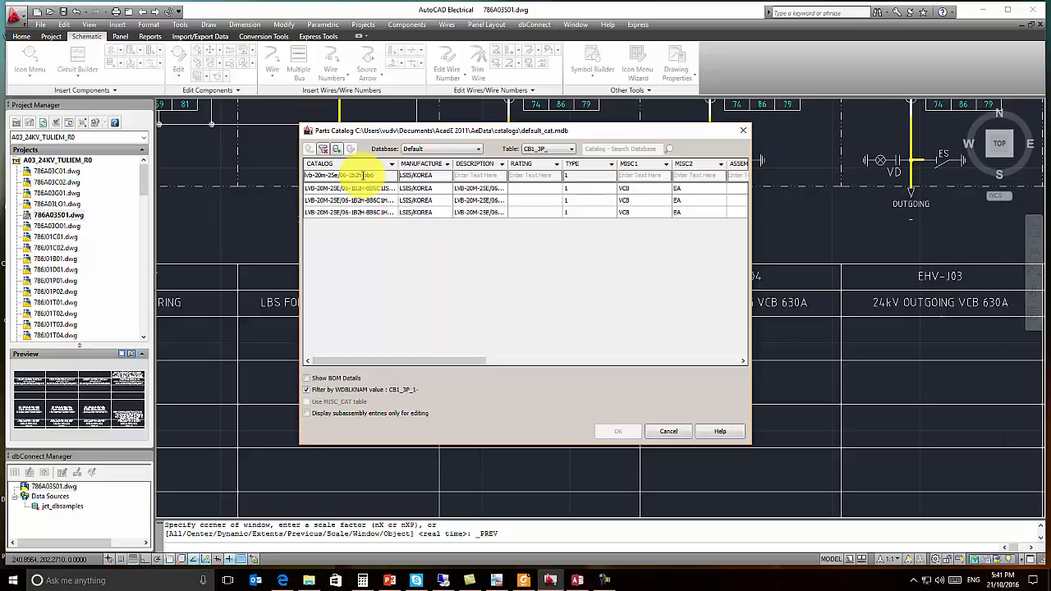
type("c1ls")
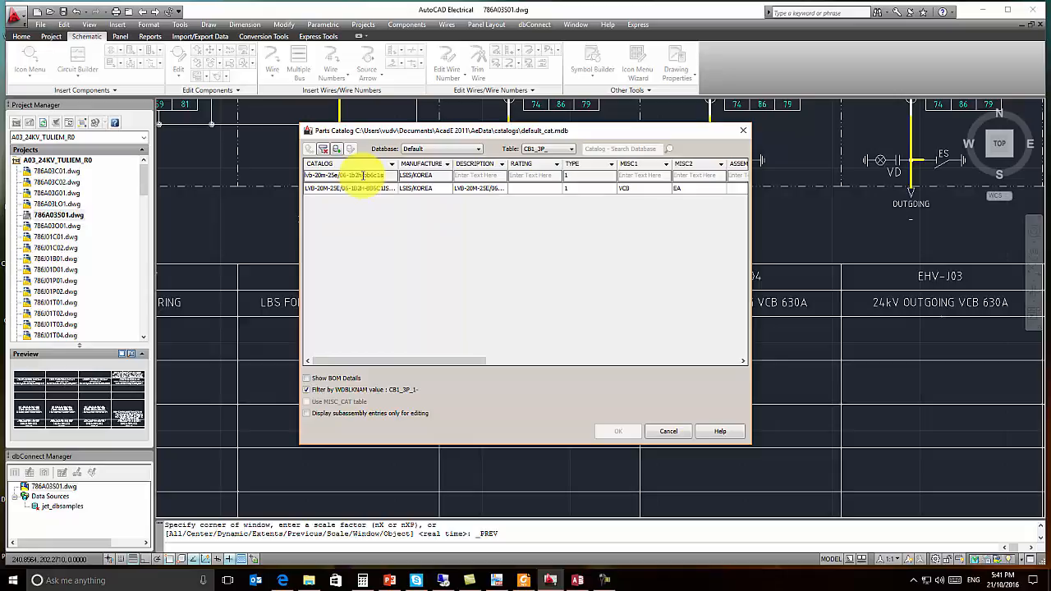
- Assign the matching LVB-20M-25E/06-1B2H-BB6C1IS part to the EHV-J05 component and accept the component edit
left_click(367, 190)
left_click(618, 431)
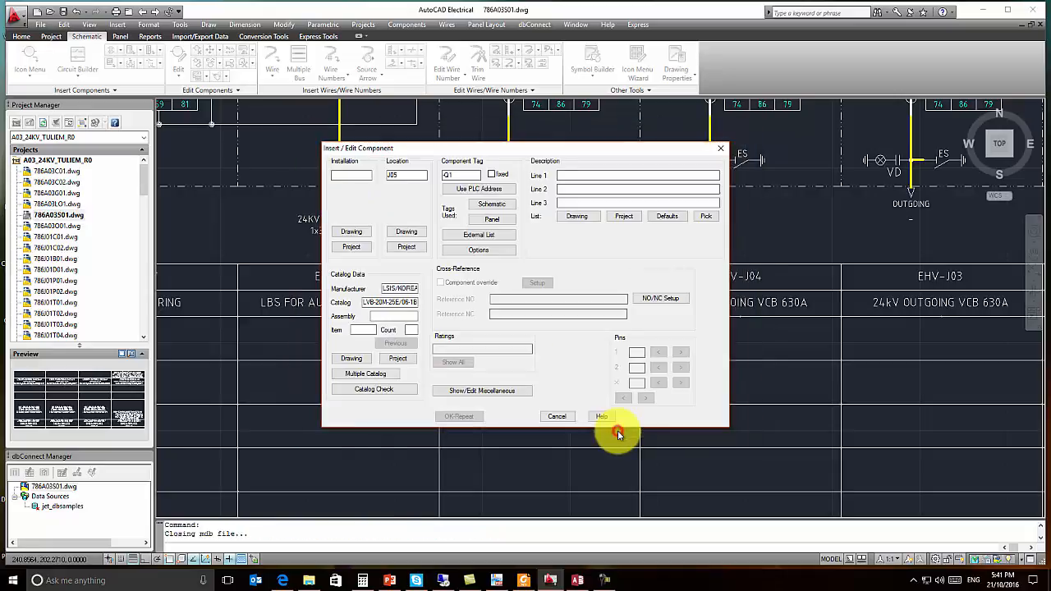
left_click(520, 418)
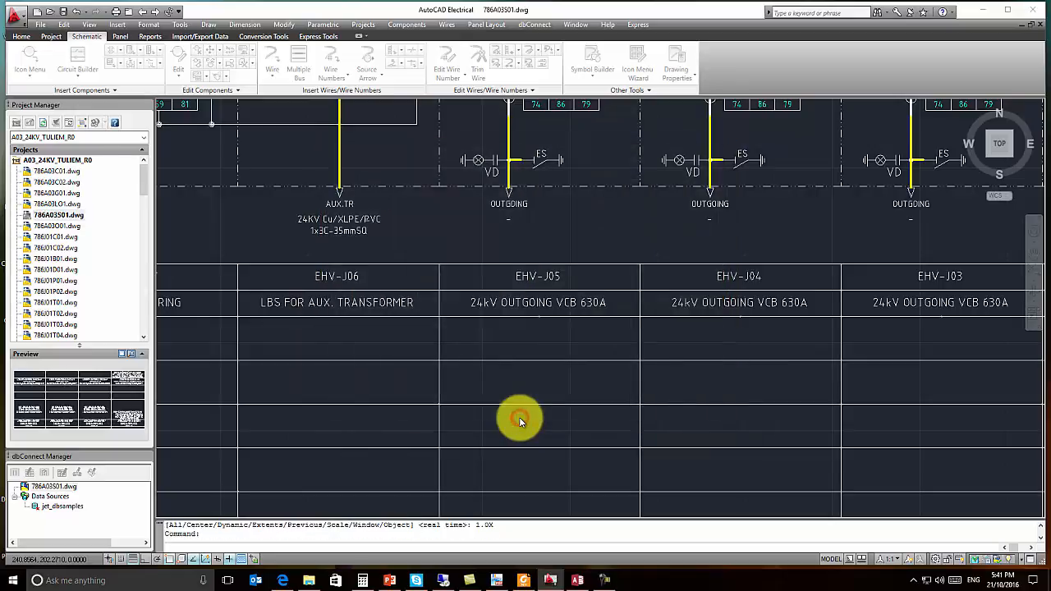
left_click(535, 311)
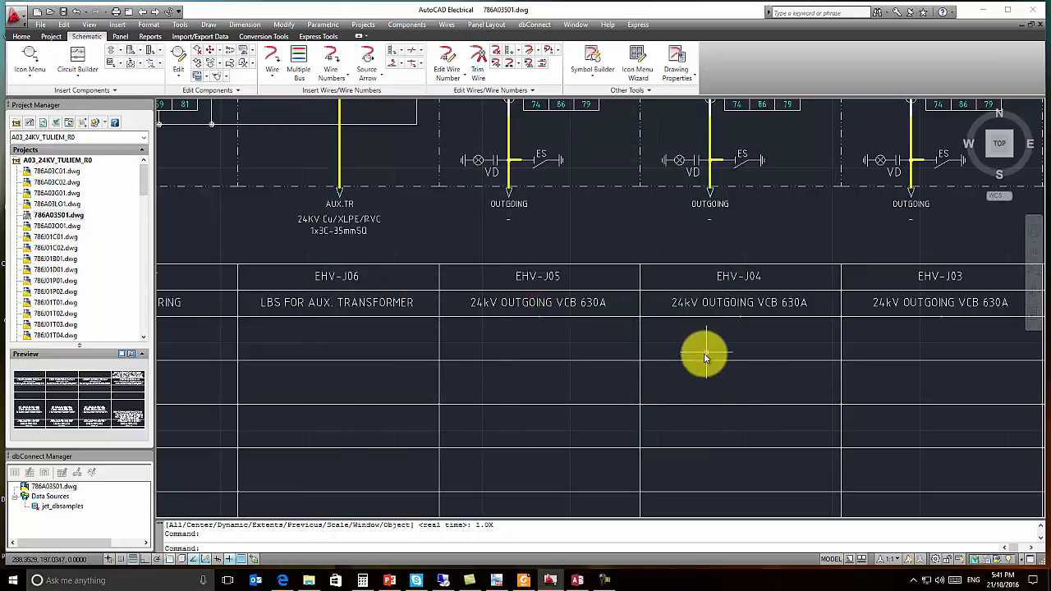
- Start Copy Catalog Assignment with the EHV-J05 VCB component as master and accept its LVB-20M-25E/06-1B2H-BB6C1IS part information
middle_click_drag(756, 340, 645, 347)
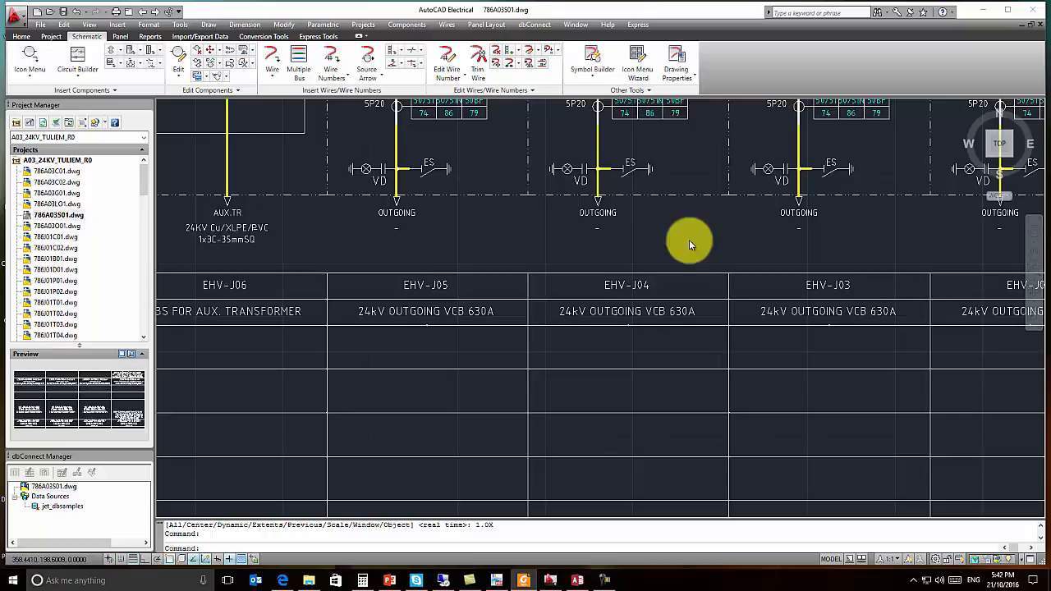
left_click(182, 79)
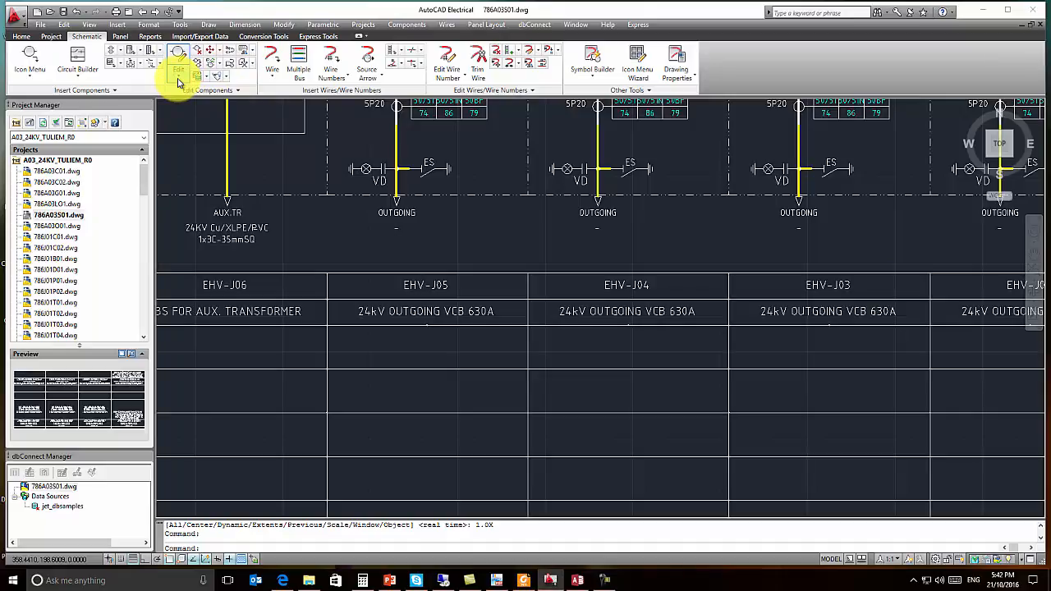
left_click(177, 77)
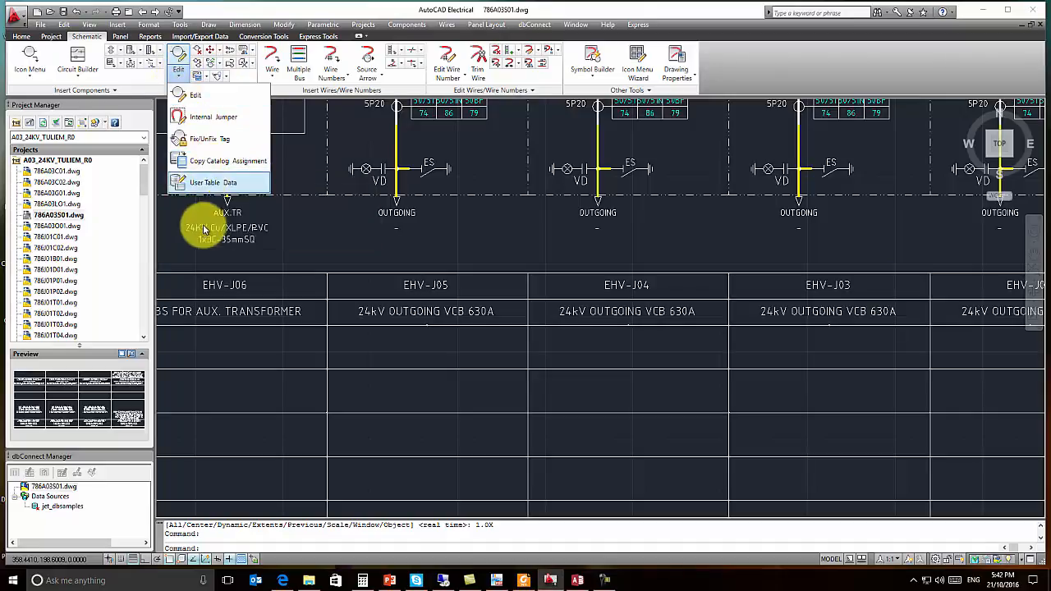
left_click(216, 170)
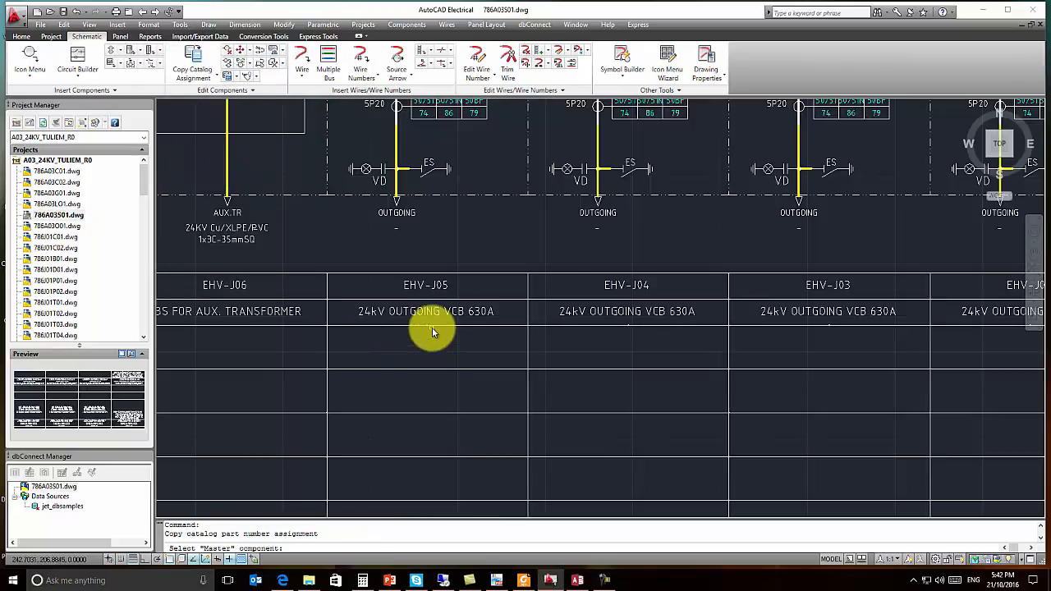
scroll(426, 326, "up", 5)
left_click(418, 328)
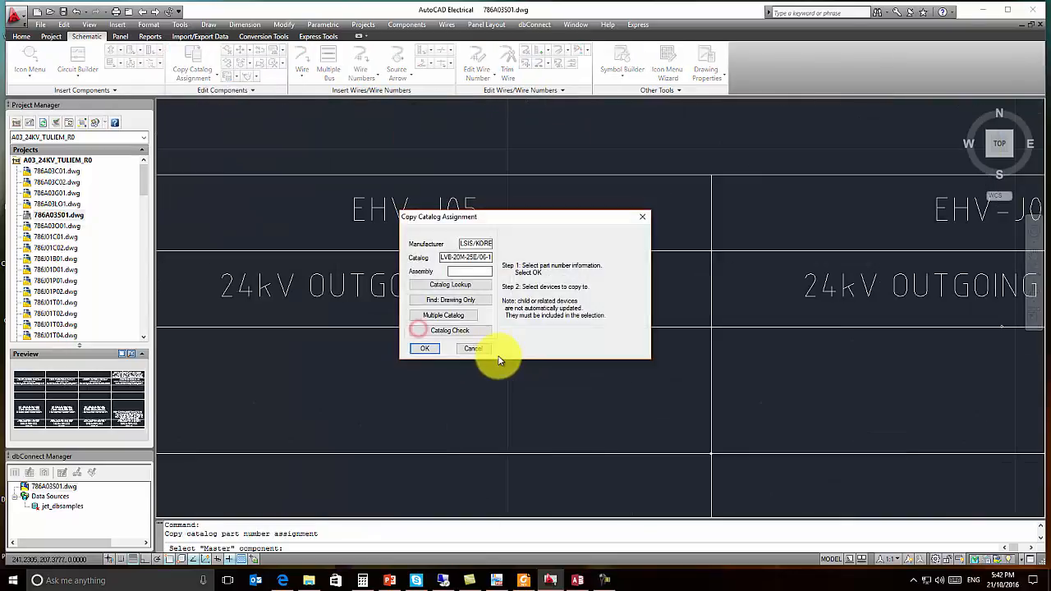
left_click(431, 350)
- Copy the part assignment to the VCB components in the EHV-J04, EHV-J03 and EHV-J02 columns
scroll(777, 370, "down", 2)
middle_click_drag(777, 370, 394, 347)
scroll(410, 322, "up", 5)
scroll(410, 322, "up", 1)
left_click(410, 302)
scroll(581, 357, "down", 4)
middle_click_drag(581, 358, 323, 369)
scroll(547, 354, "up", 4)
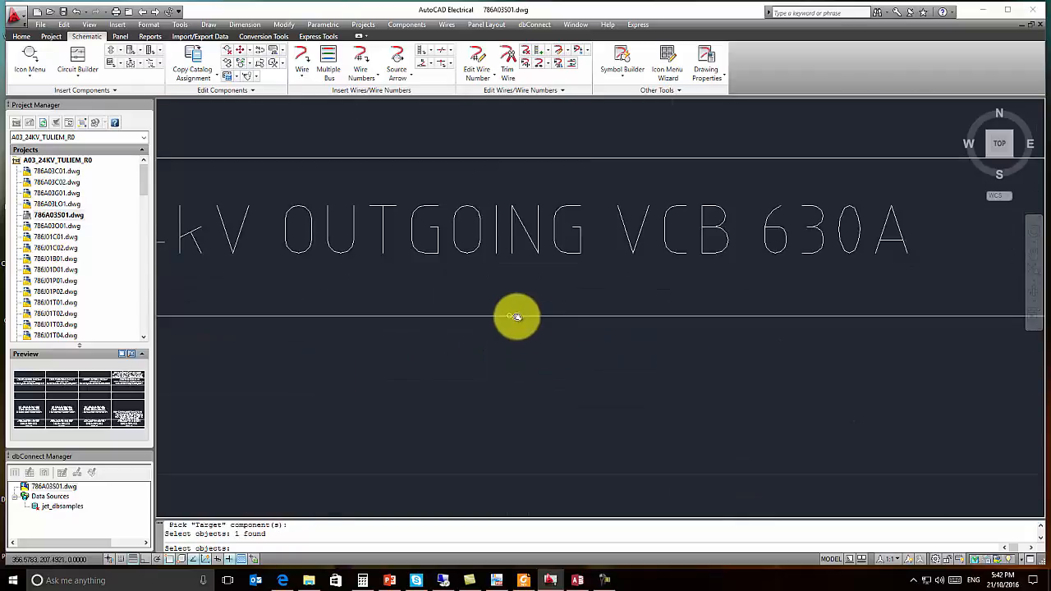
left_click(509, 313)
scroll(570, 358, "down", 4)
middle_click_drag(688, 374, 462, 369)
scroll(481, 360, "up", 3)
scroll(443, 353, "up", 4)
left_click(443, 360)
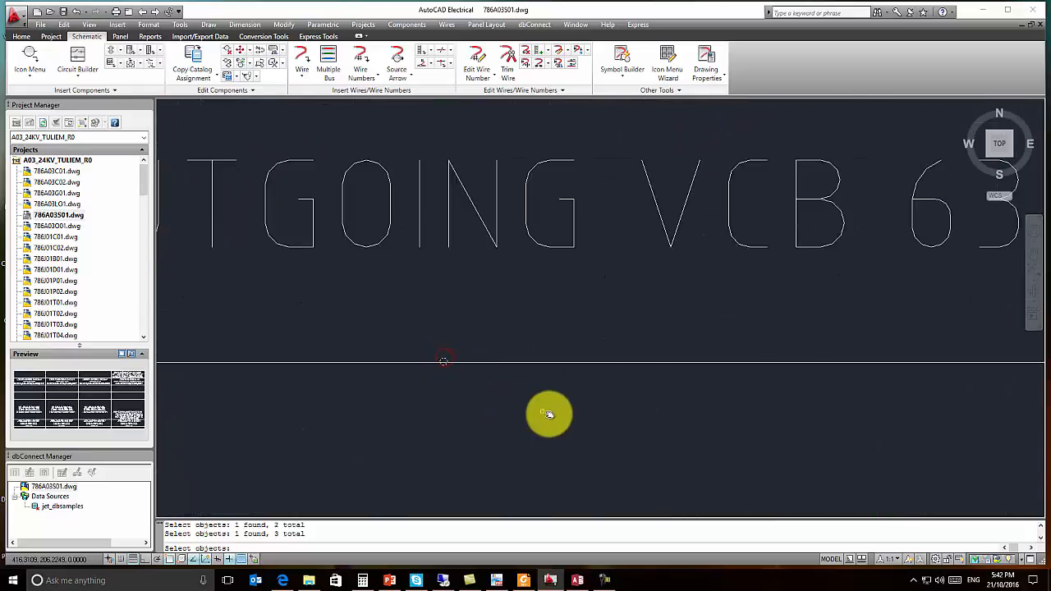
key("Return")
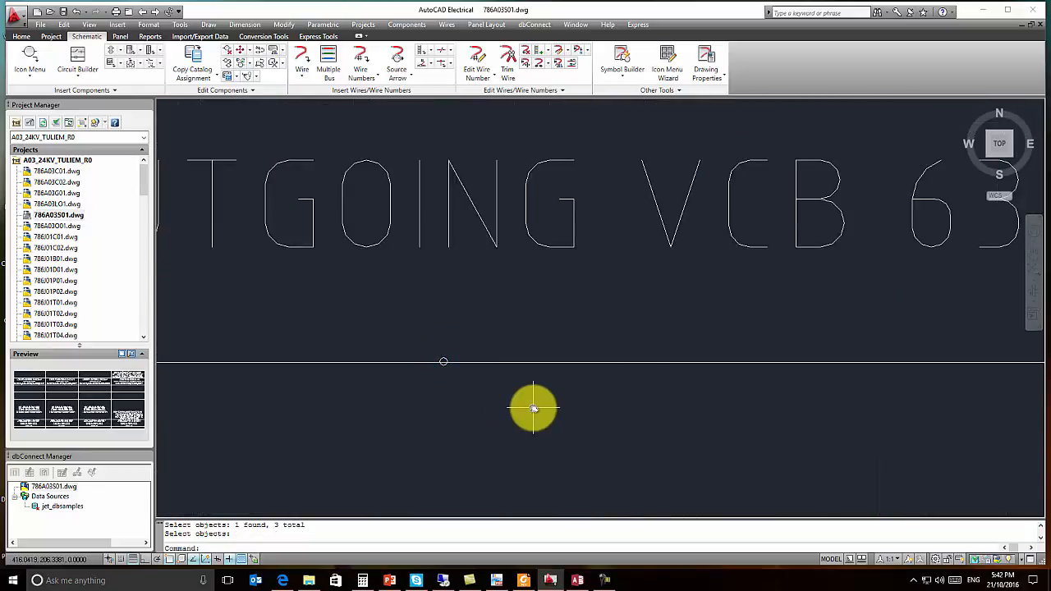
- Check the catalog data of the EHV-J02 VCB component and close its edit dialog without changes
scroll(534, 408, "down", 8)
scroll(572, 385, "up", 8)
left_click(484, 316)
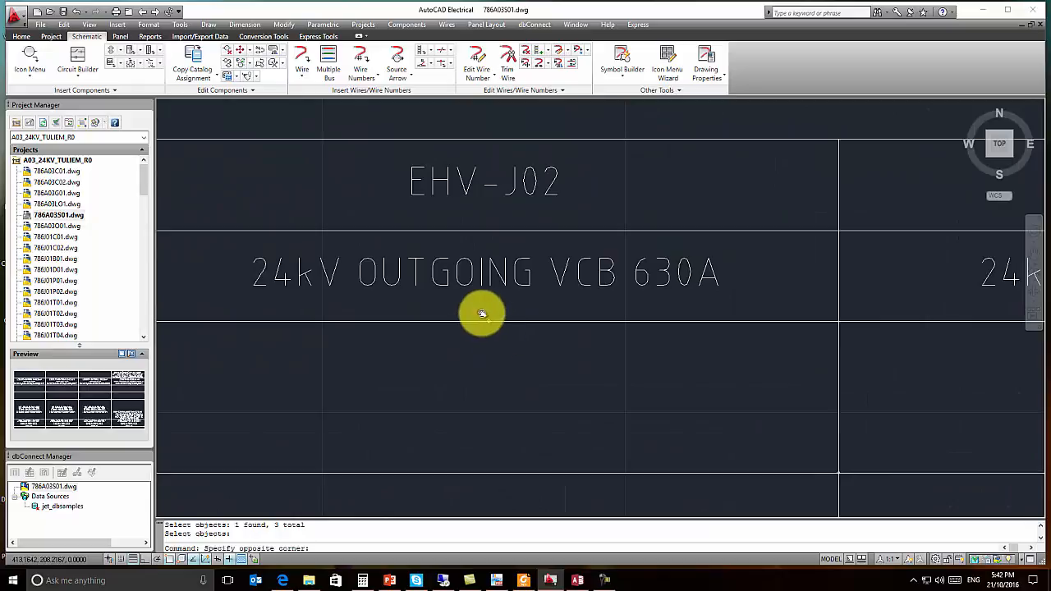
left_click(483, 319)
right_click(487, 321)
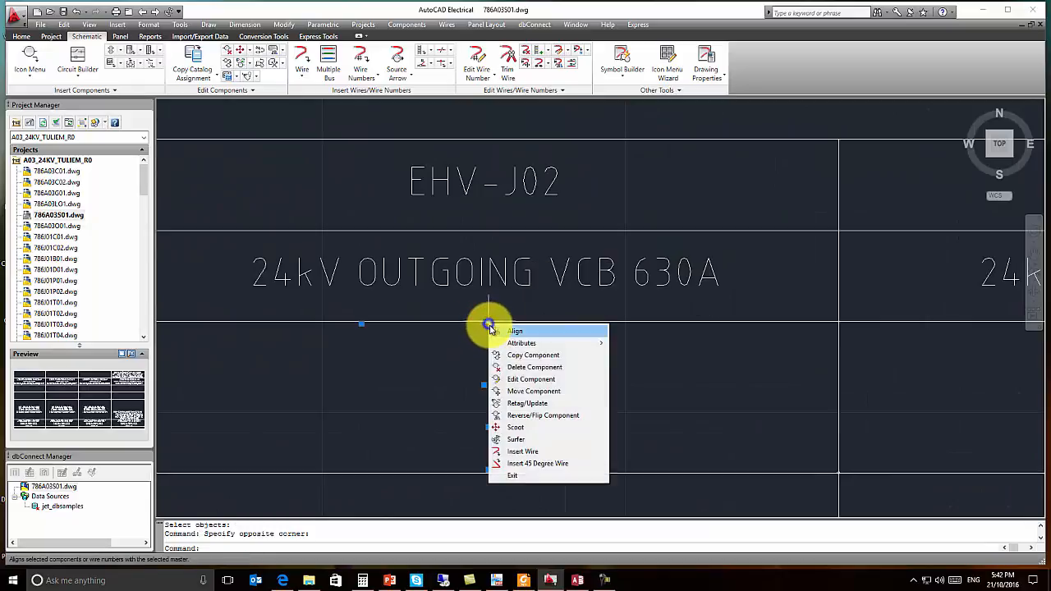
left_click(519, 380)
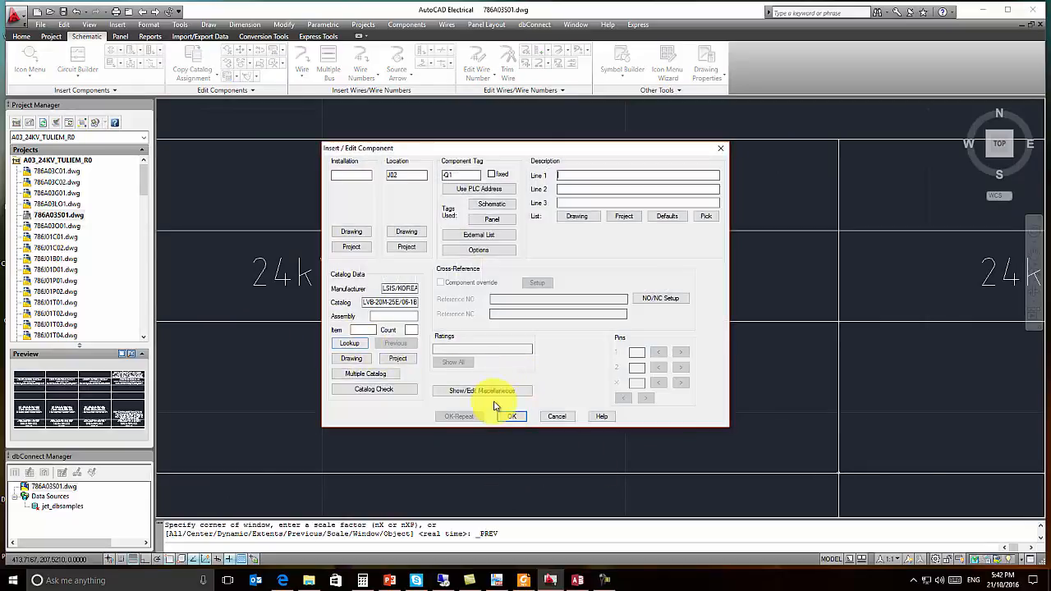
left_click(557, 416)
- Edit the incoming VCB component in the EHV-J01 column of the panel table and look up its part in the catalog
scroll(606, 394, "down", 5)
middle_click_drag(703, 403, 425, 390)
scroll(426, 390, "up", 3)
scroll(331, 307, "up", 3)
left_click(337, 310)
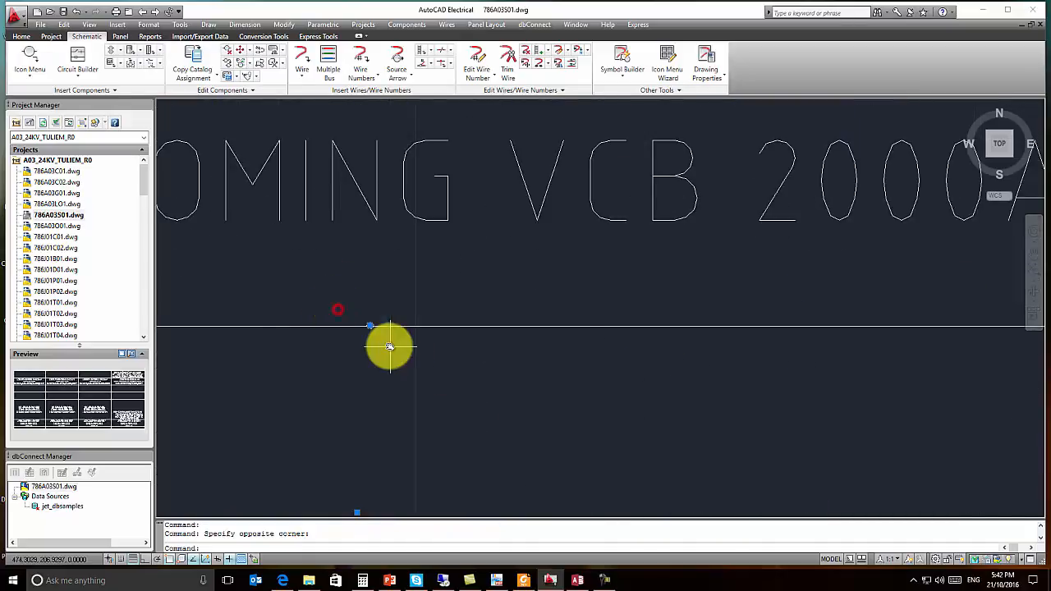
left_click(389, 346)
right_click(369, 327)
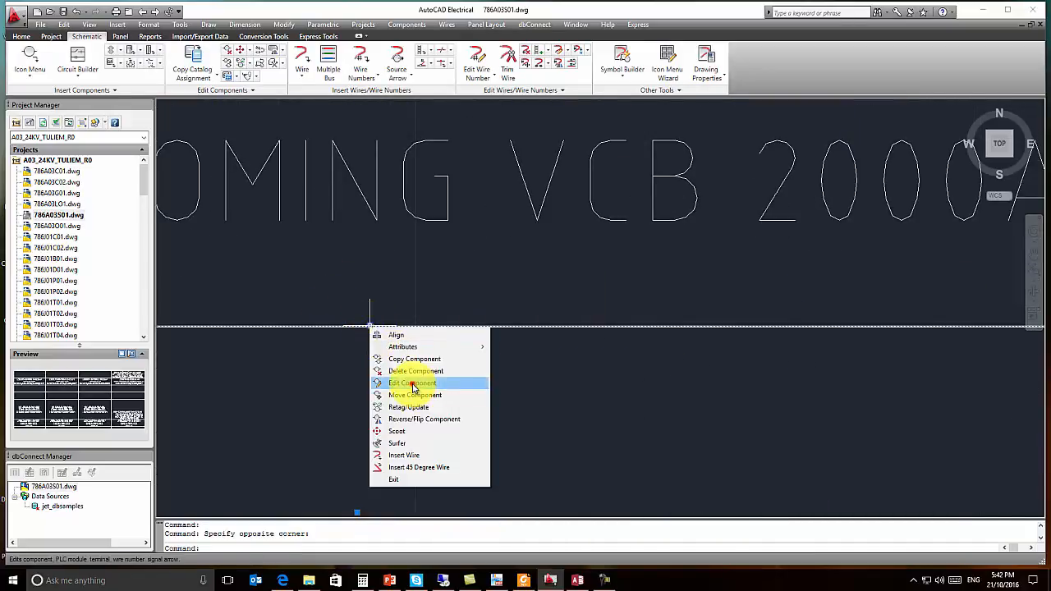
left_click(413, 384)
left_click(357, 344)
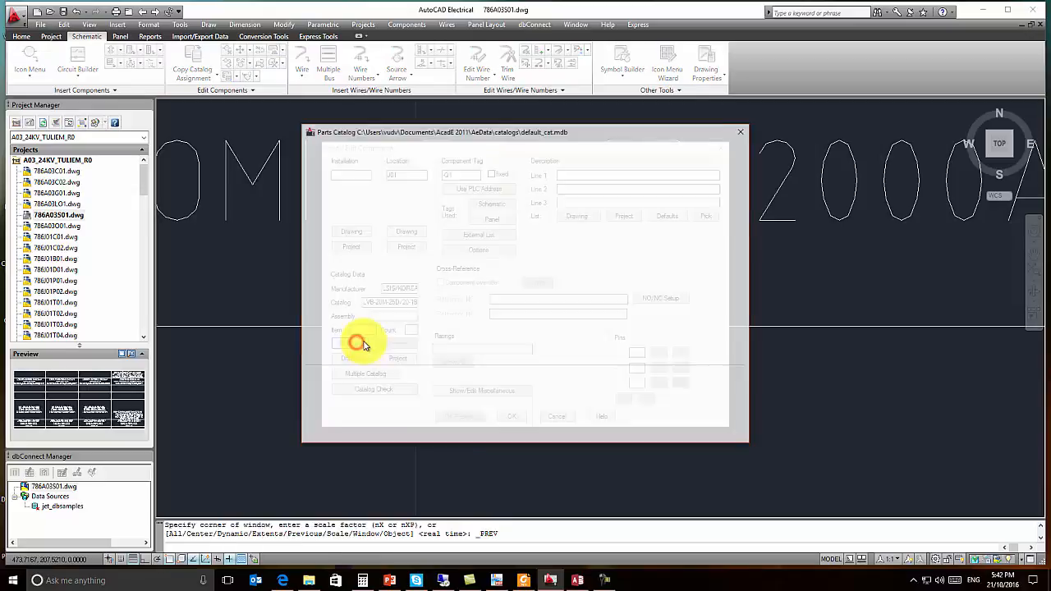
- Filter the parts catalog by catalog number "lvb-20m-25d/20-1b2h-bb6c1"
left_click(355, 176)
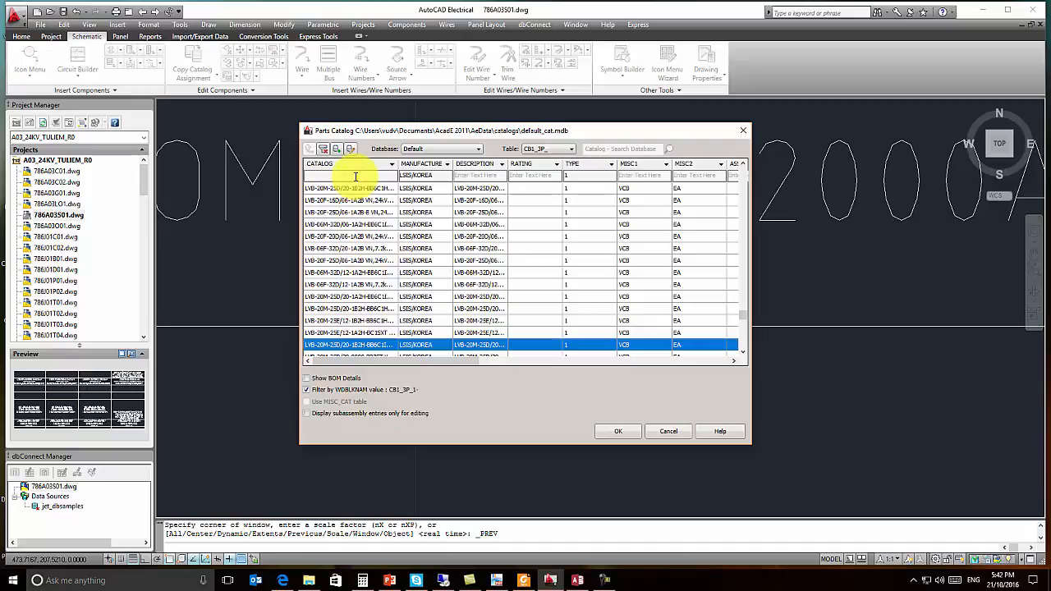
type("lvb-20m-25")
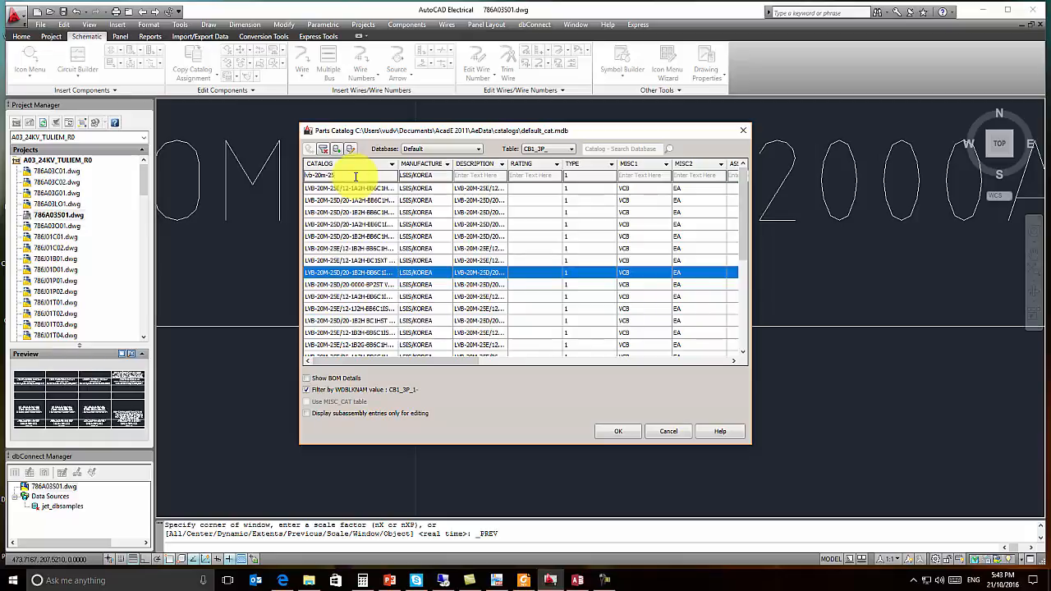
type("d")
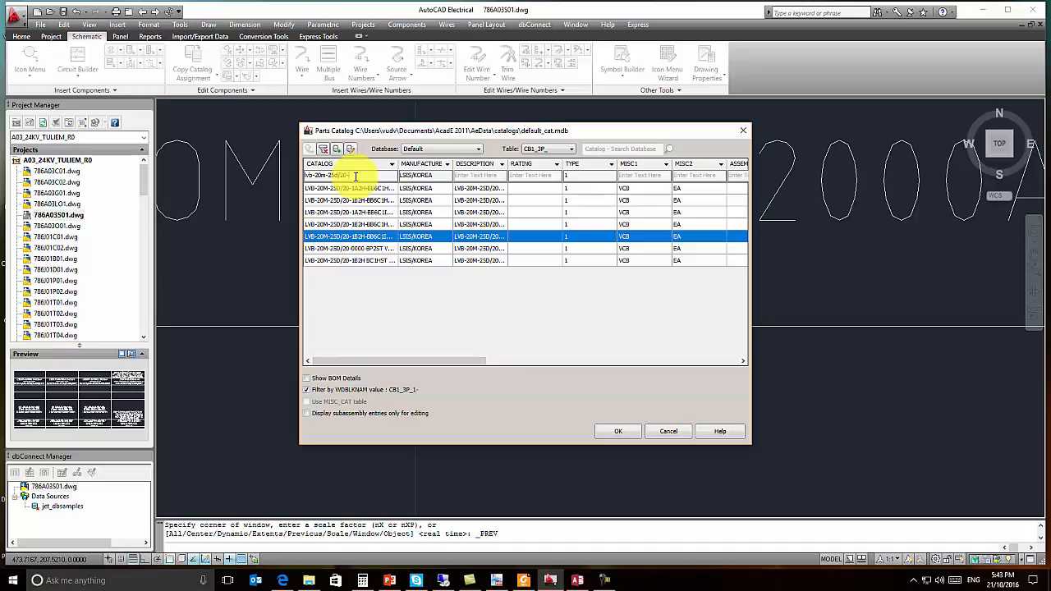
type("1b2h")
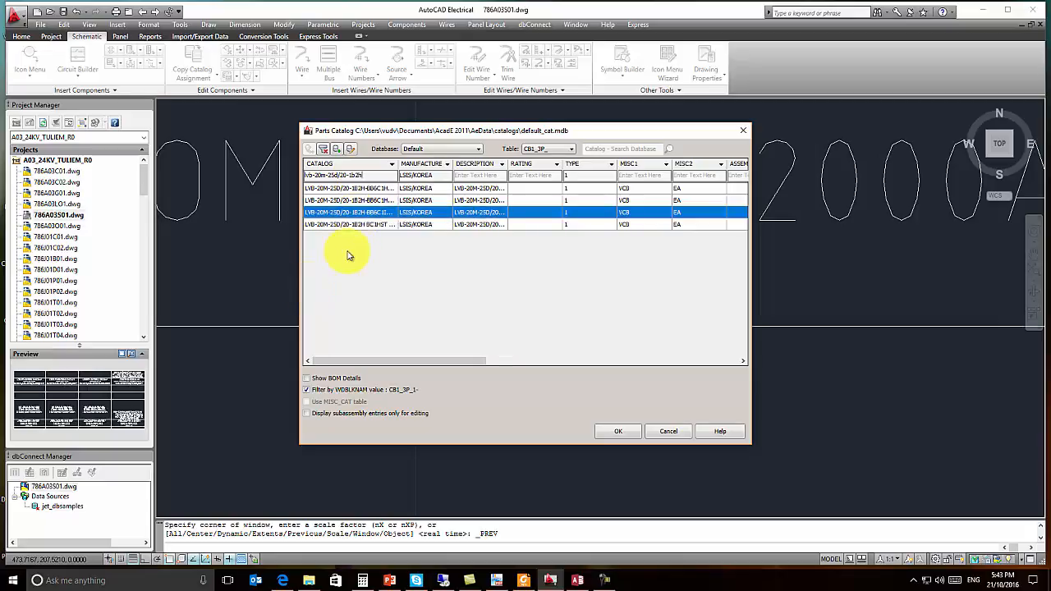
type("-bb6c")
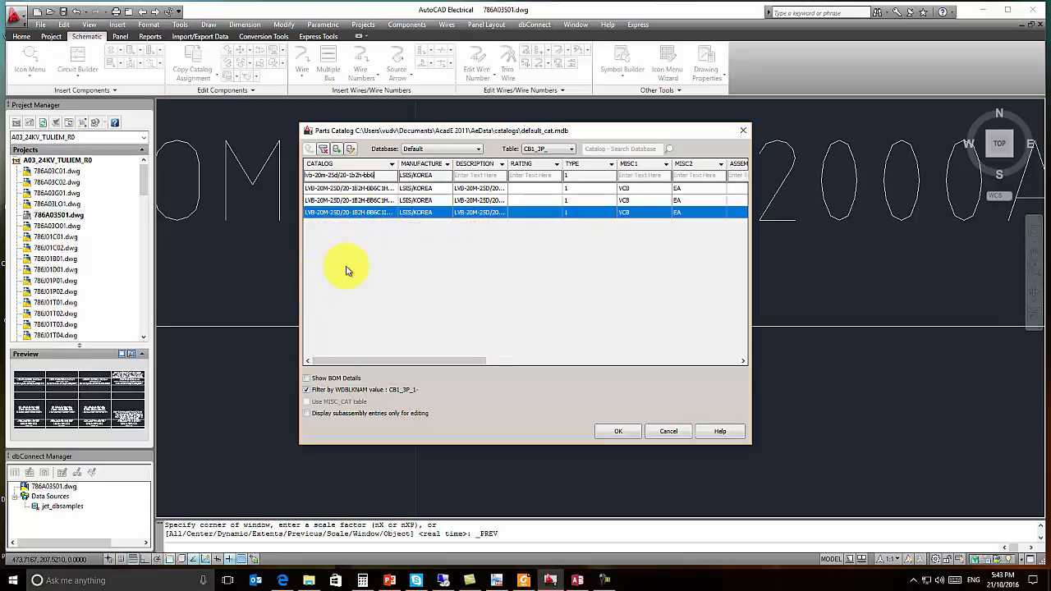
type("1s")
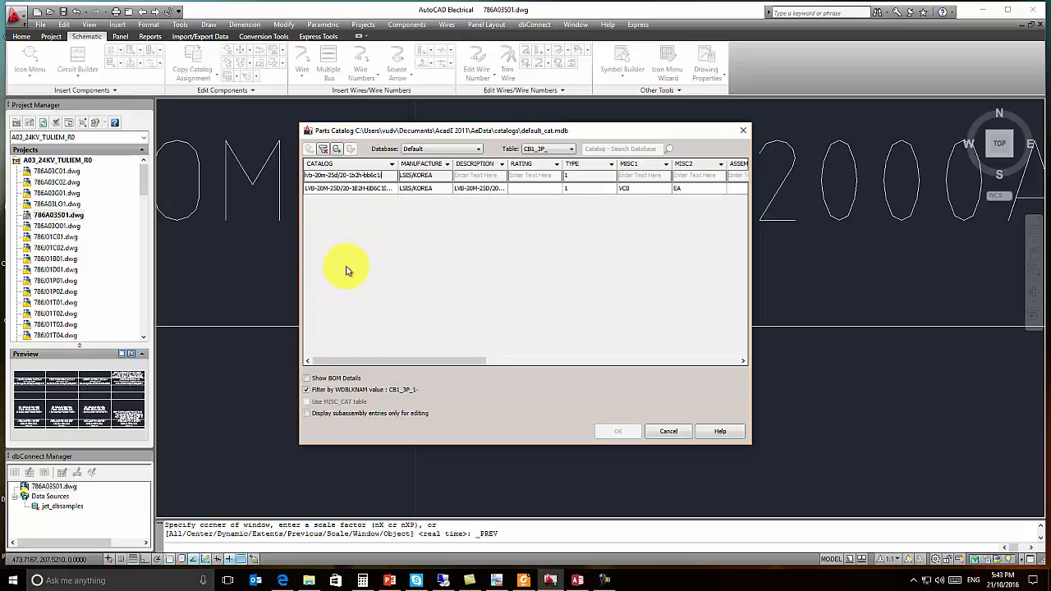
- Assign the matching LVB-20M-25D/20-1B2H-BB6C1 part to the EHV-J01 component, accept the edit and dismiss the terminal pin alert
double_click(374, 189)
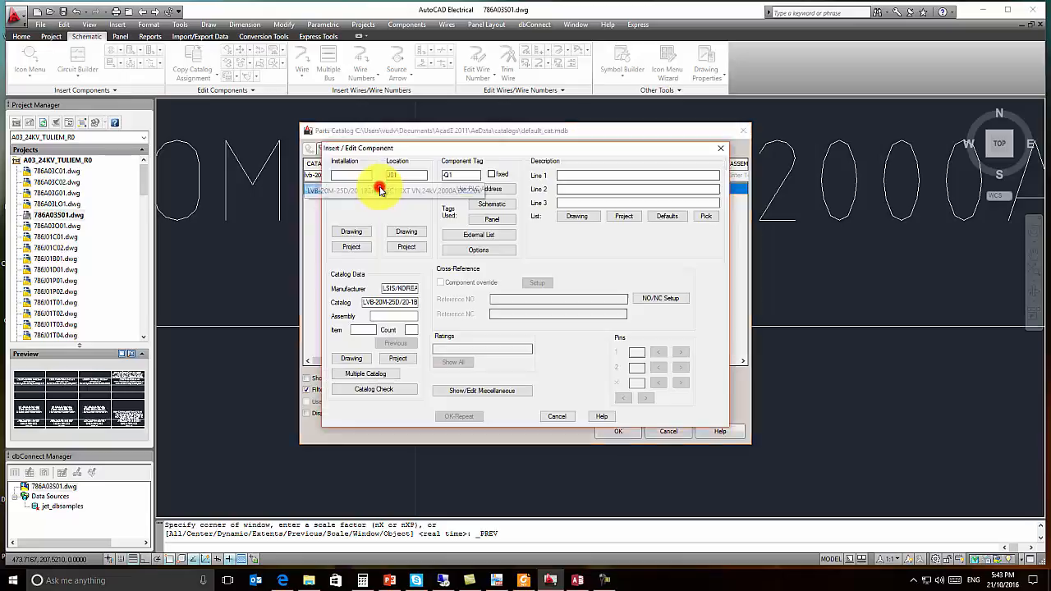
left_click(514, 418)
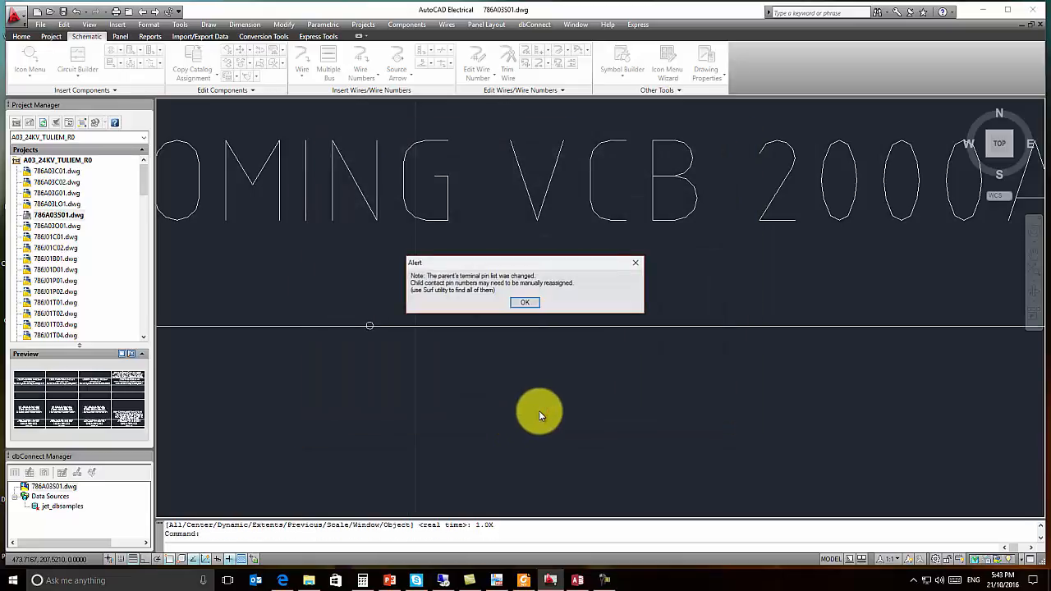
left_click(525, 304)
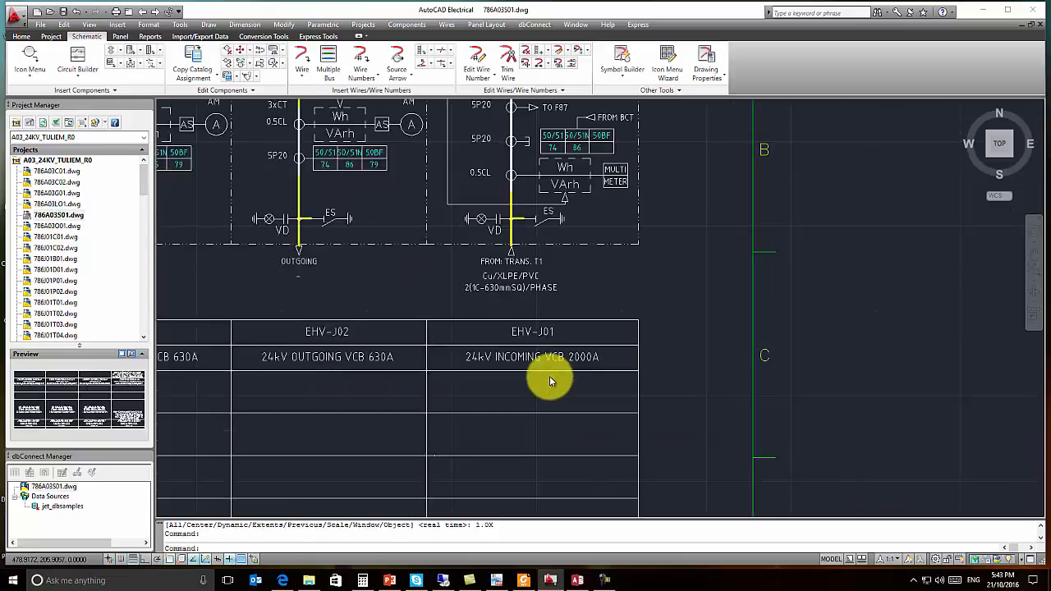
- Edit the VES1_1- earthing switch component in the EHV-J01 column's second equipment row and look up its part in the catalog
scroll(615, 326, "down", 3)
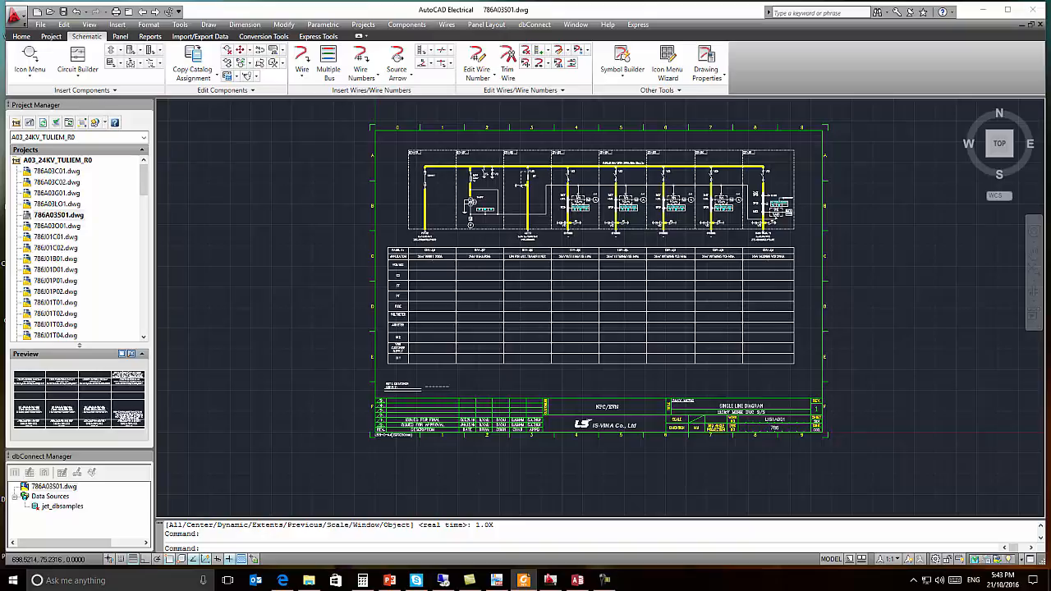
scroll(770, 272, "up", 5)
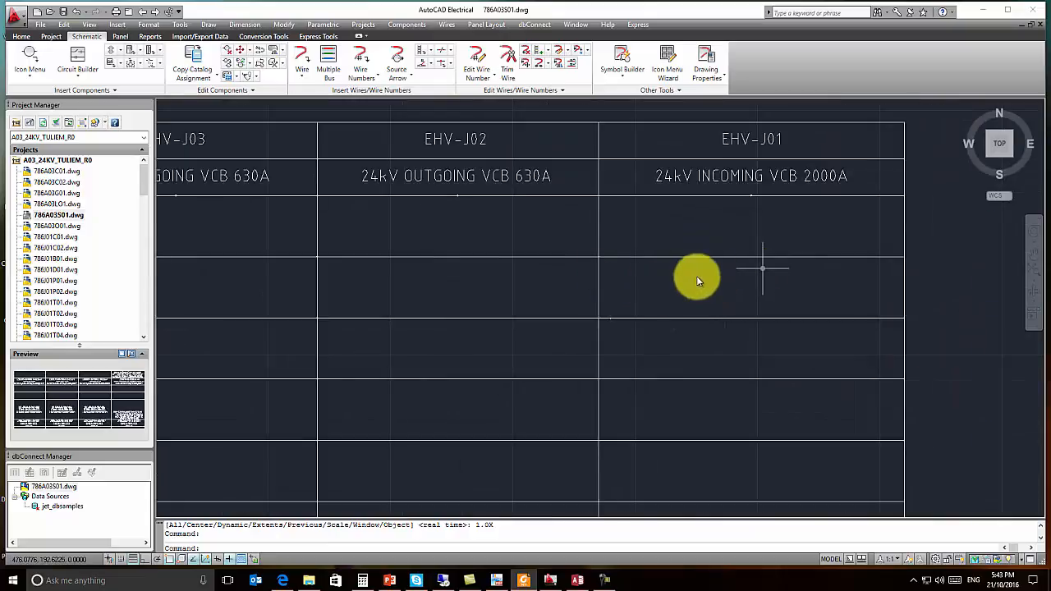
left_click(565, 238)
left_click(650, 285)
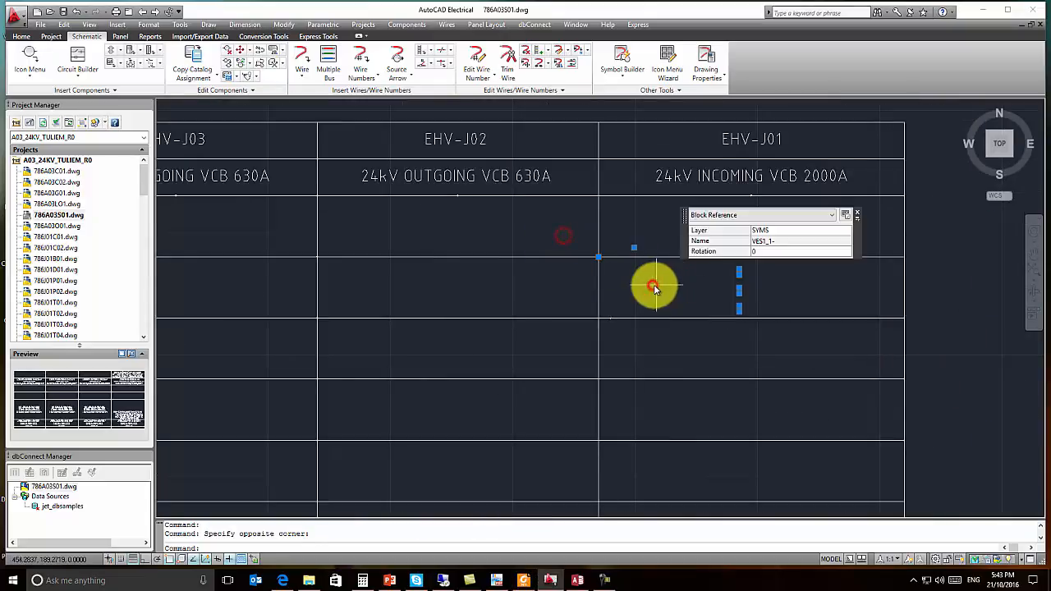
right_click(599, 261)
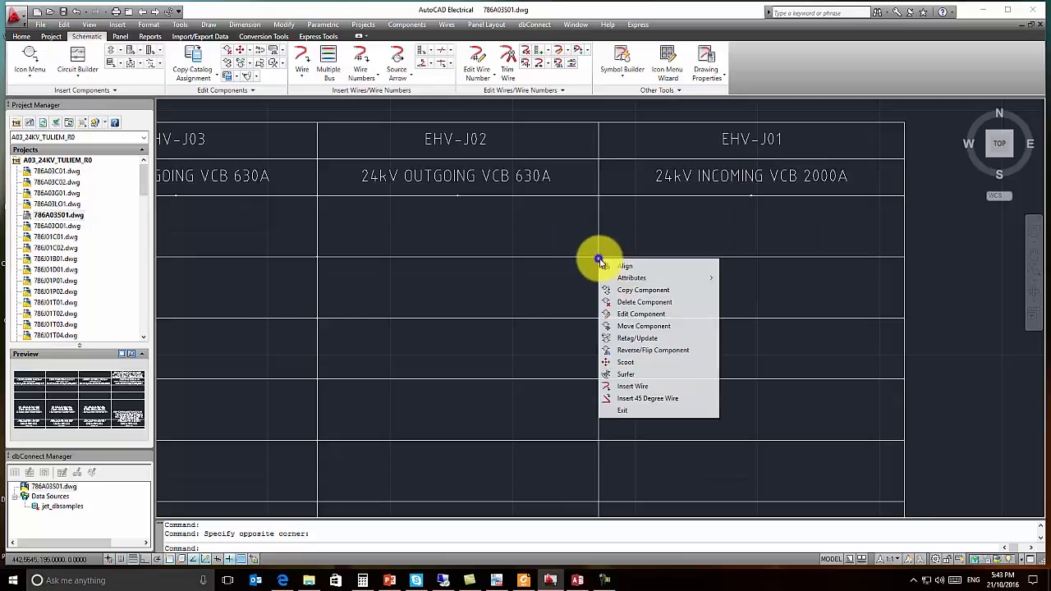
left_click(637, 314)
left_click(356, 343)
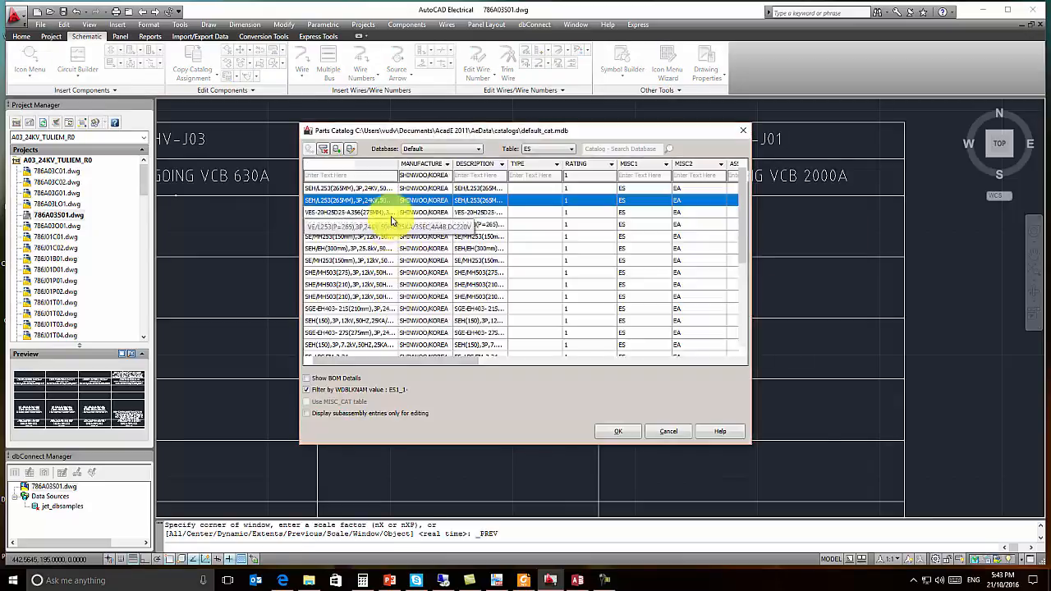
- Filter the earthing switch catalog by catalog number "seh/l253(265mm"
left_click(362, 175)
type("seh")
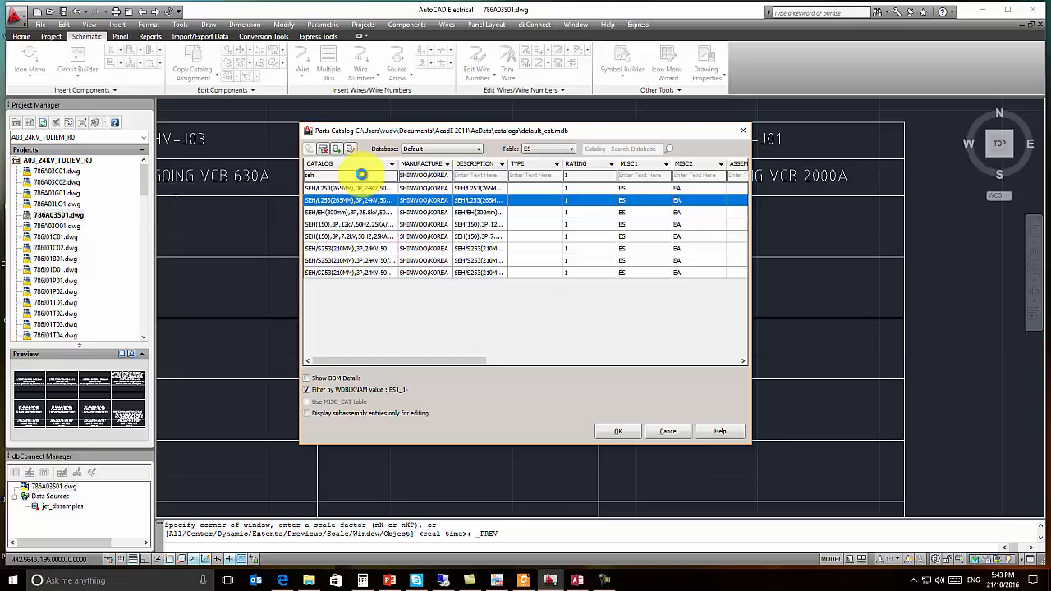
type("/")
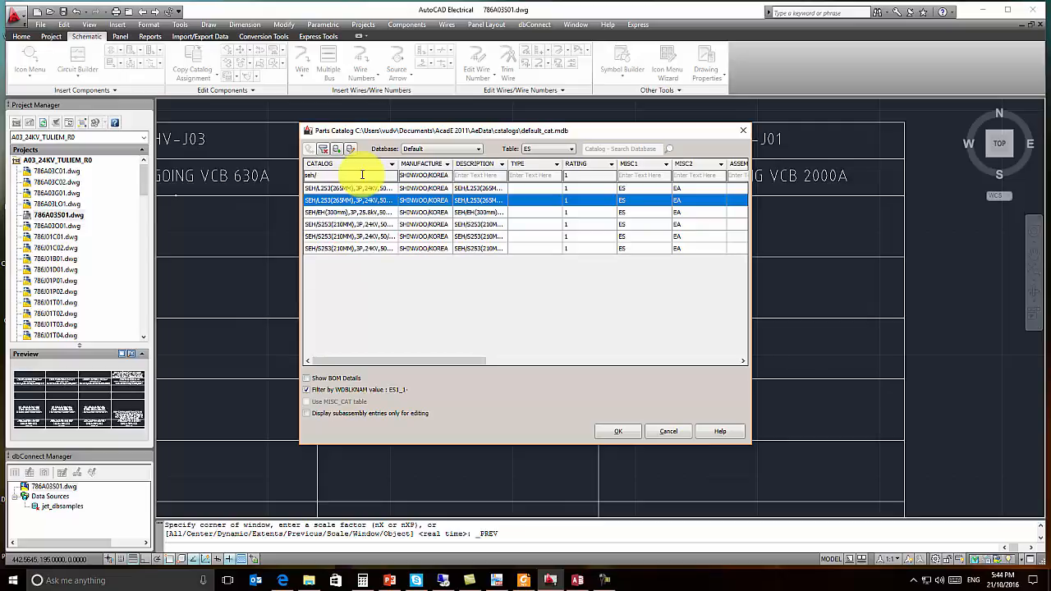
type("l253(")
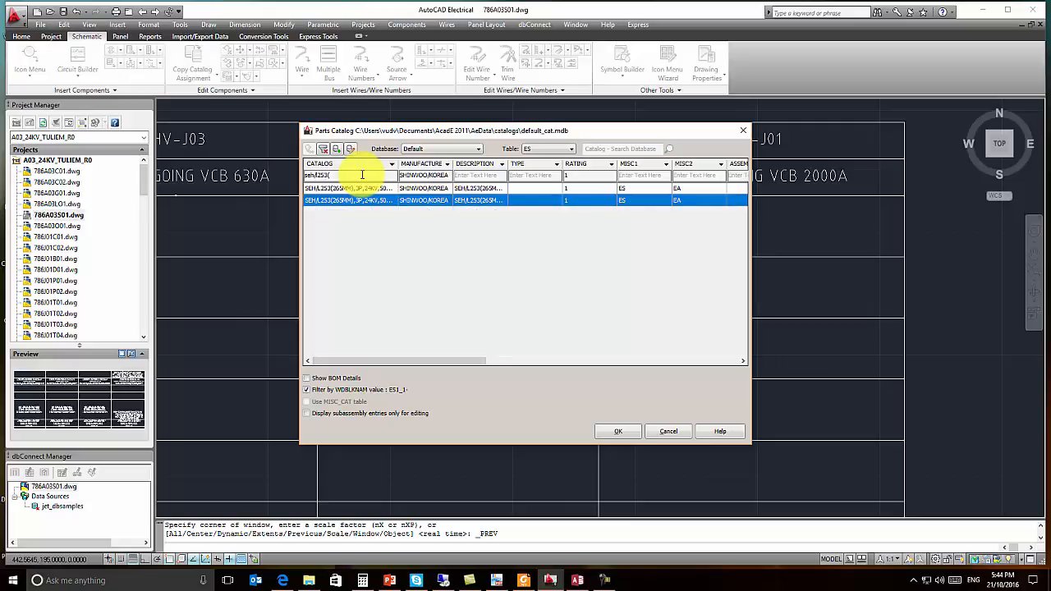
type("265)")
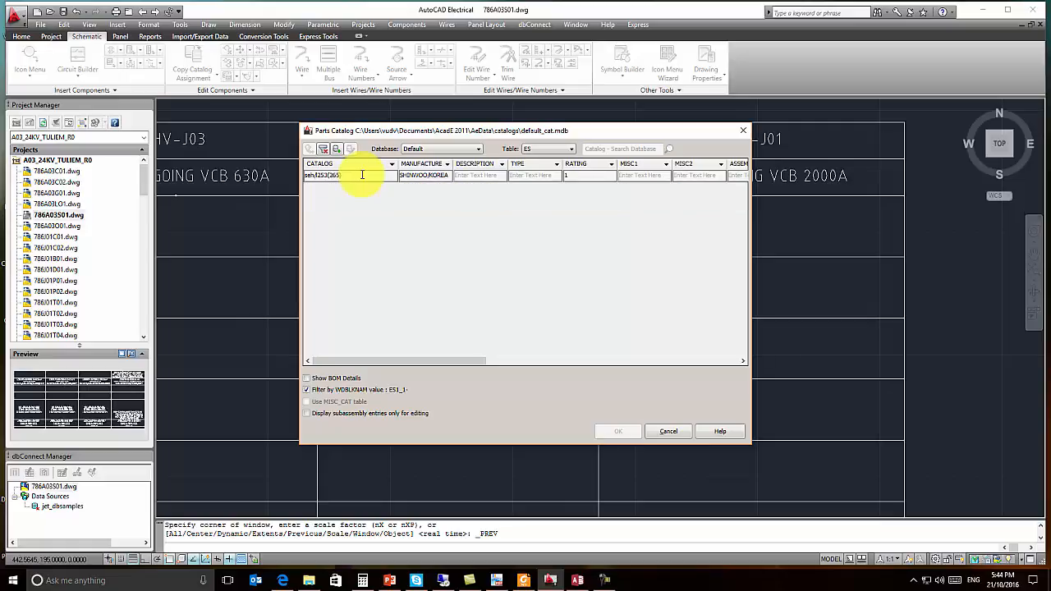
key("BackSpace")
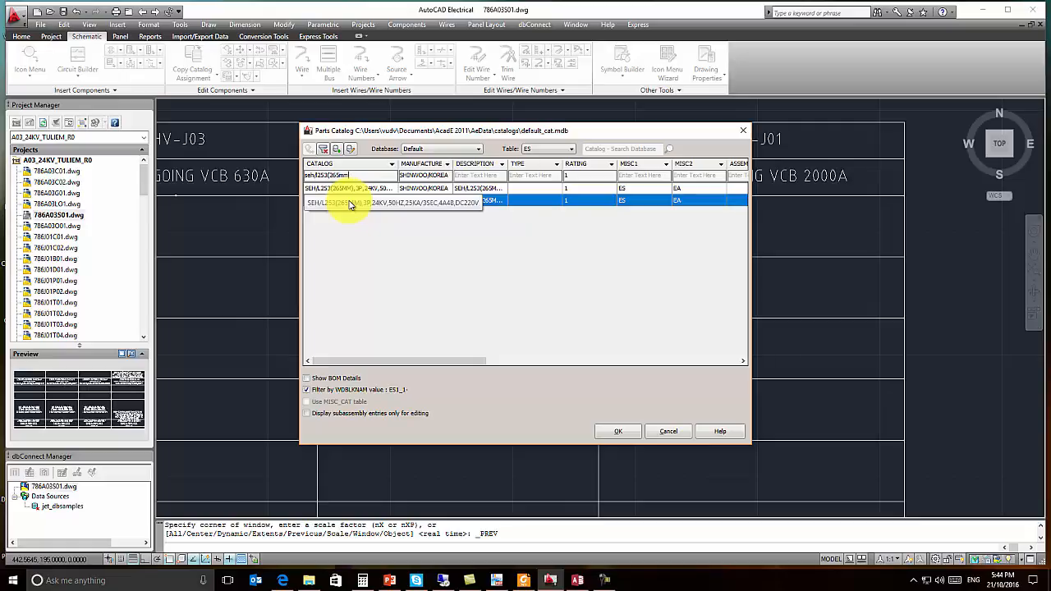
- Assign the SEH/L253(265MM),3P,24KV,50HZ,25KA/3SEC,4A4B,DC220V part to the EHV-J01 earthing switch and accept the component edit
double_click(349, 204)
left_click(514, 414)
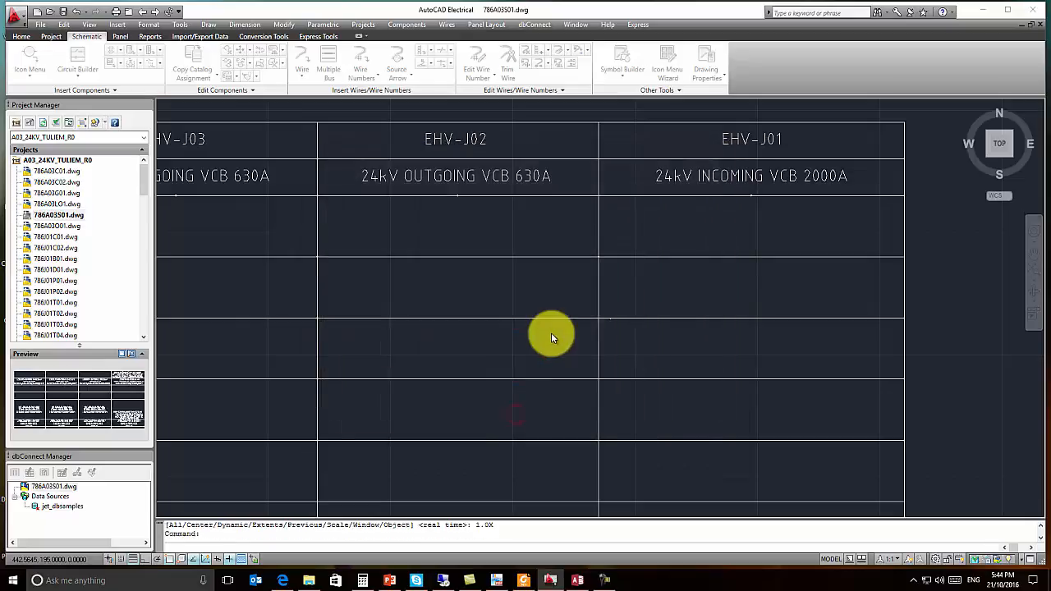
middle_click_drag(536, 343, 664, 313)
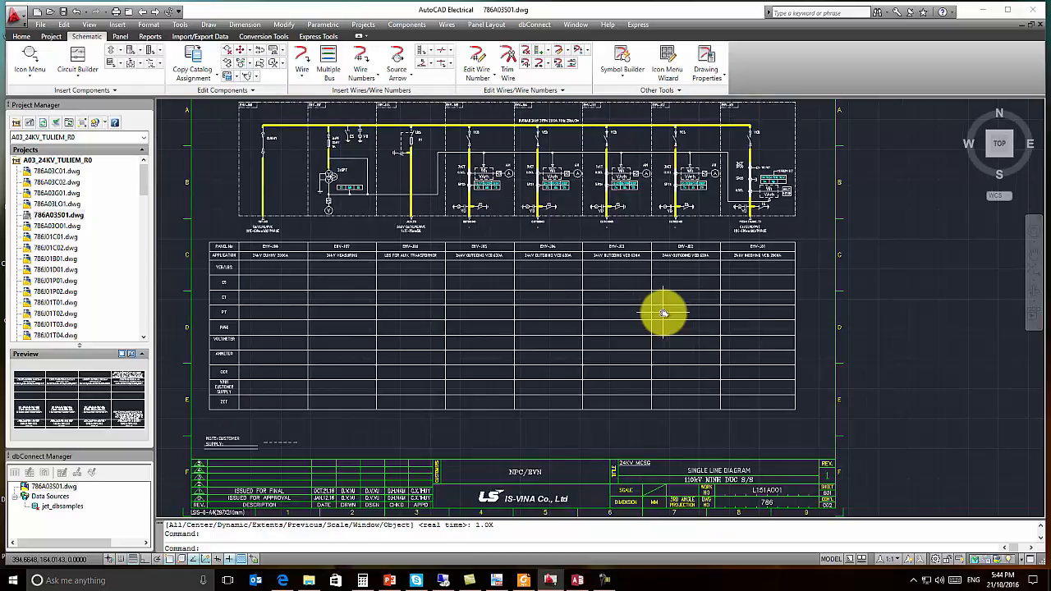
- Edit the CT component in the EHV-J05 column and look up its part in the catalog
scroll(480, 311, "up", 3)
left_click(384, 289)
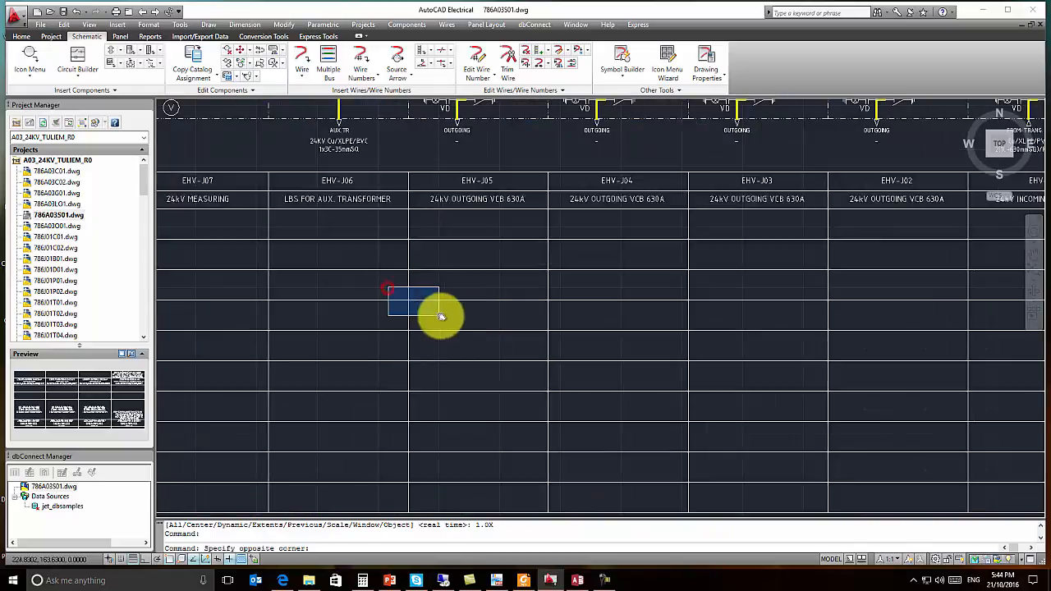
left_click(439, 315)
scroll(463, 315, "down", 4)
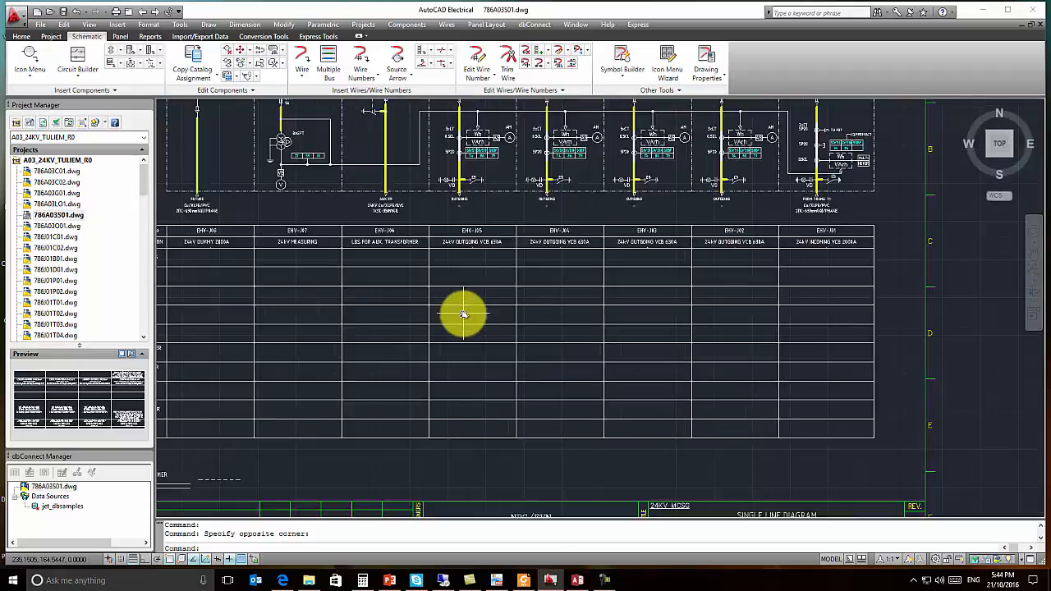
scroll(267, 312, "up", 3)
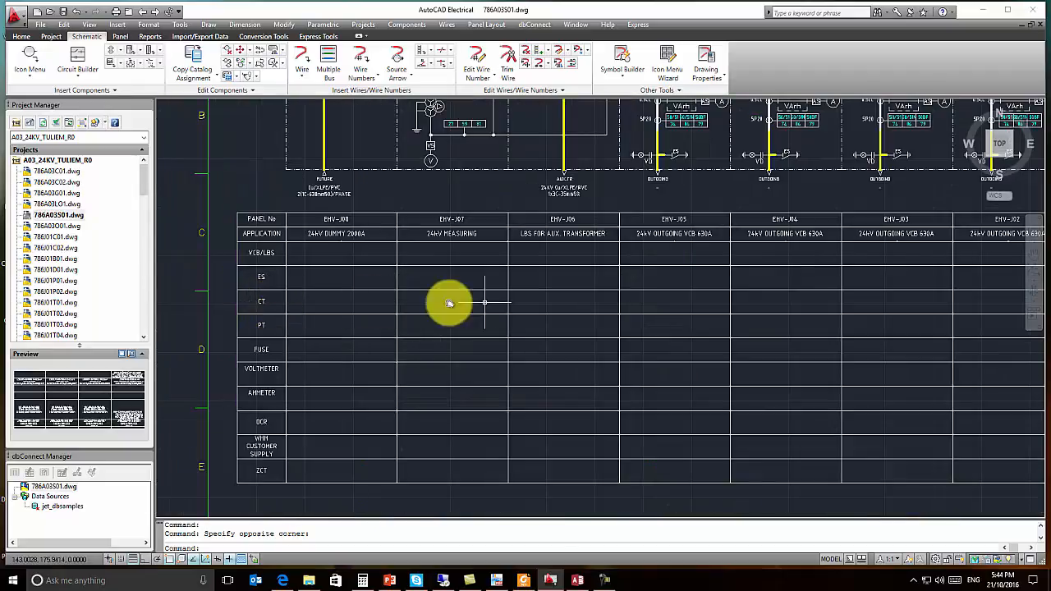
left_click(513, 282)
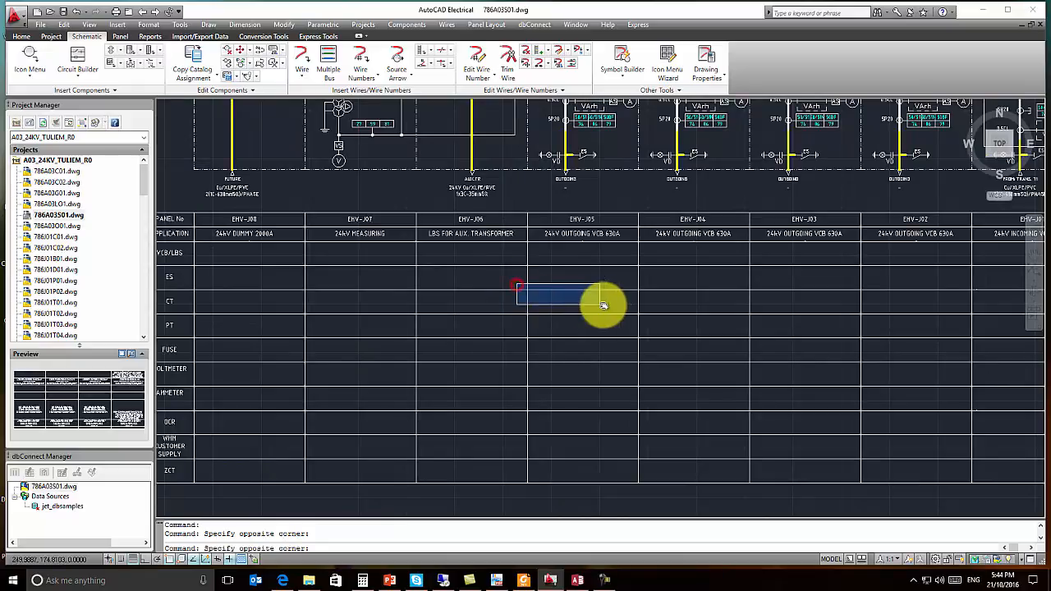
left_click(602, 303)
right_click(528, 293)
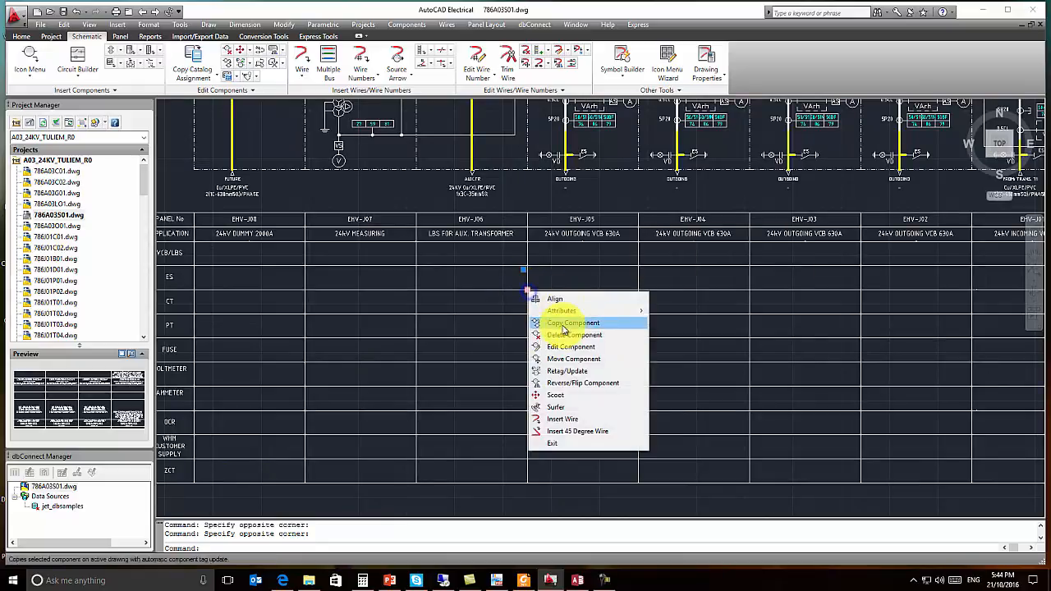
left_click(564, 347)
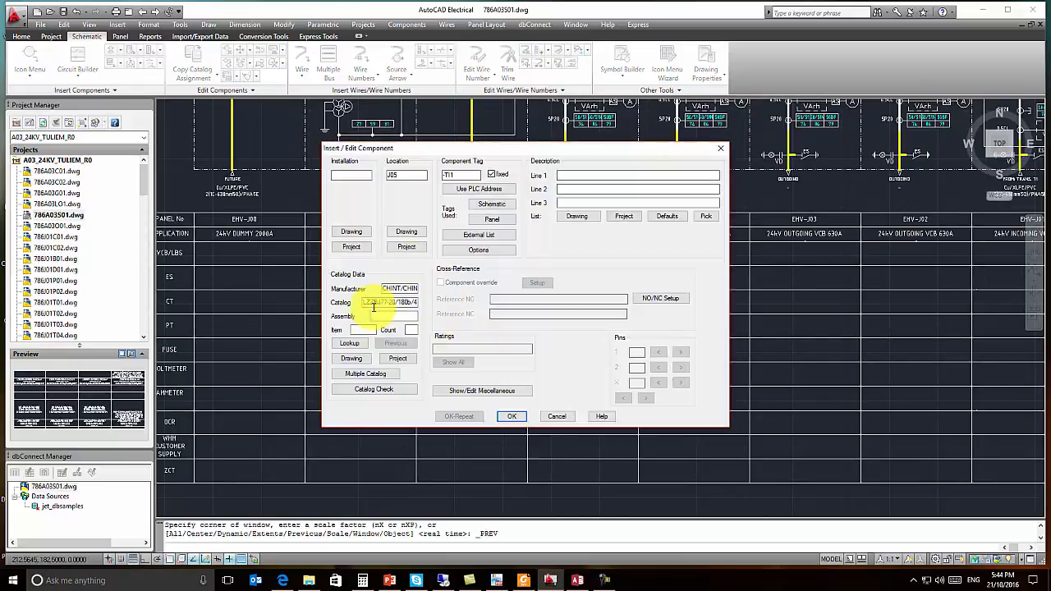
left_click(361, 343)
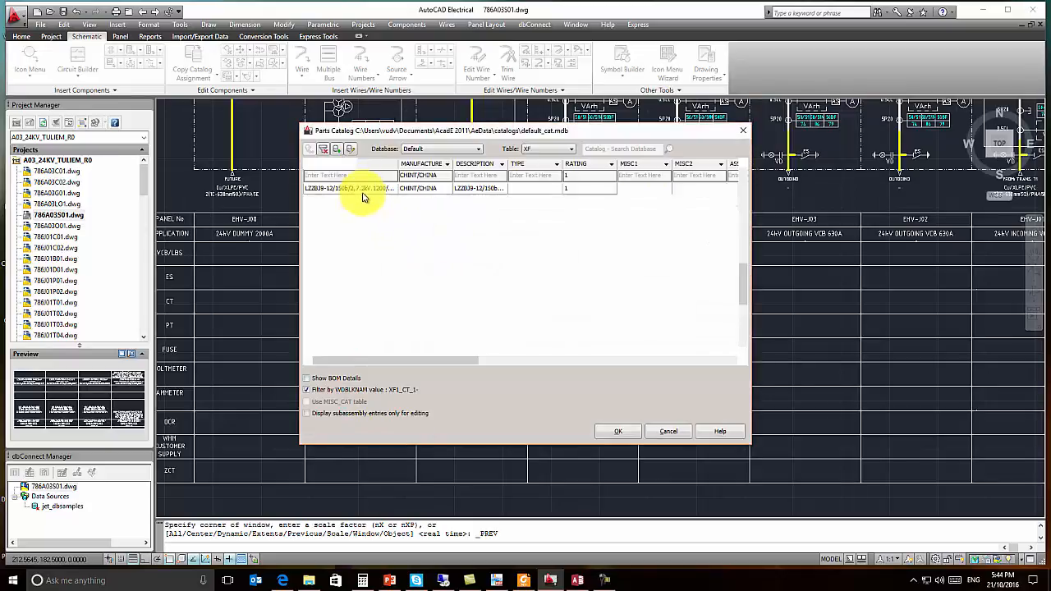
- Filter the CT parts catalog by catalog number "lzzbj77-20/180b/4 nh"
left_click(355, 174)
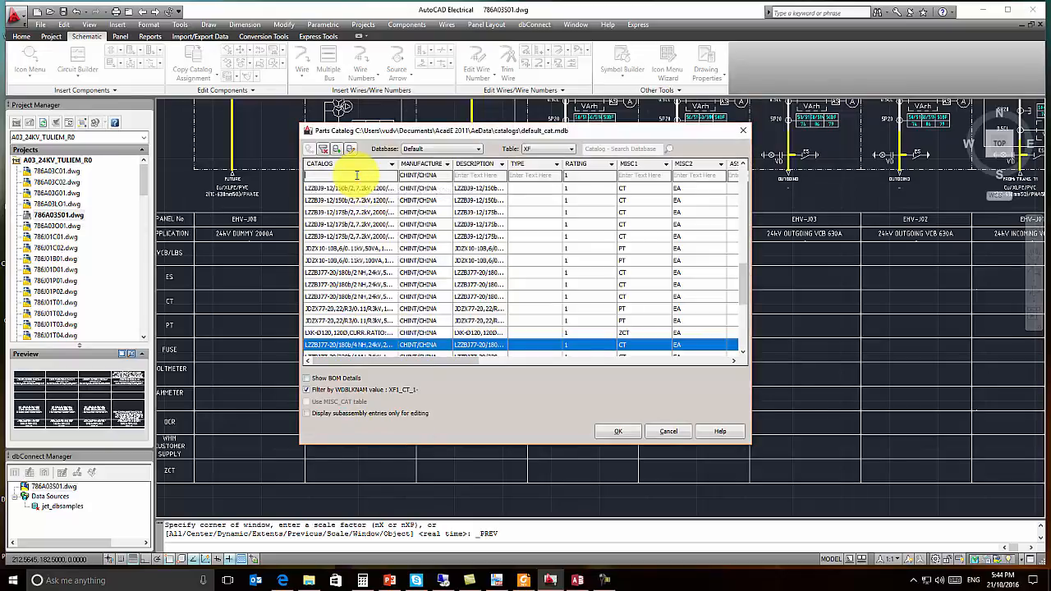
type("lzz")
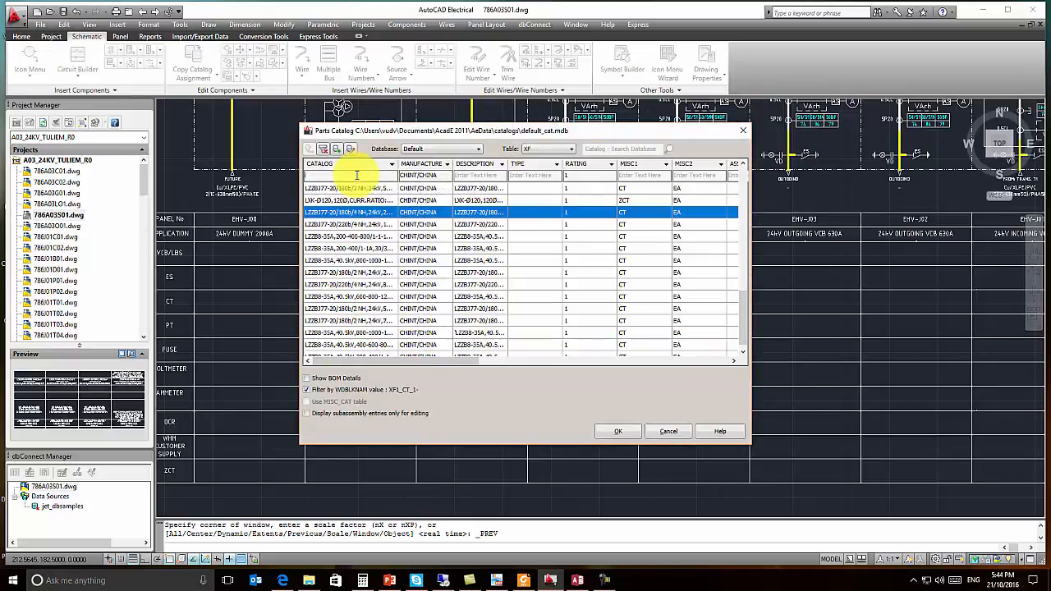
type("b")
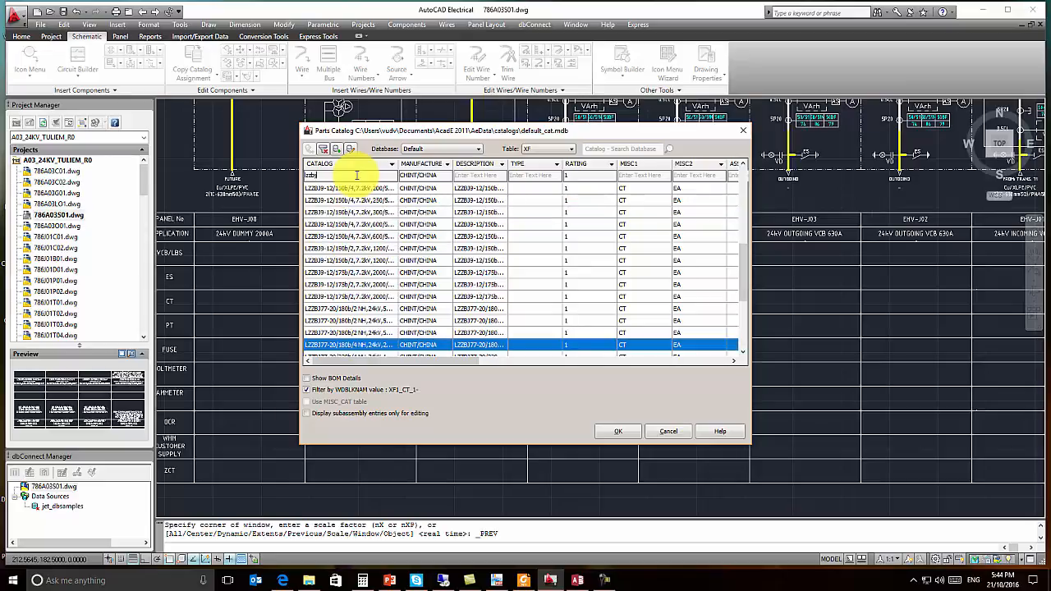
type("j7")
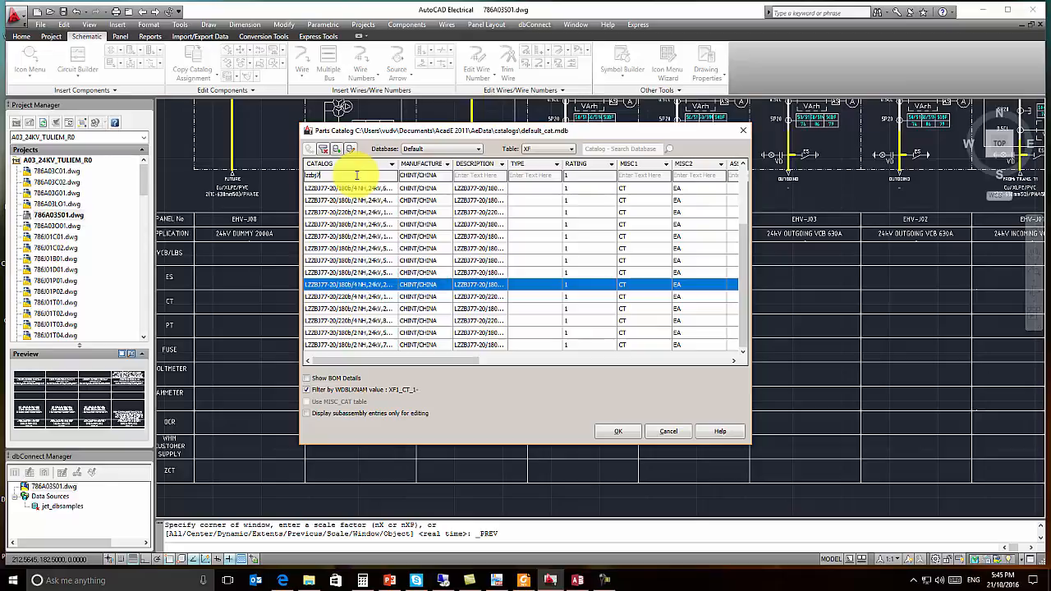
type("7-20")
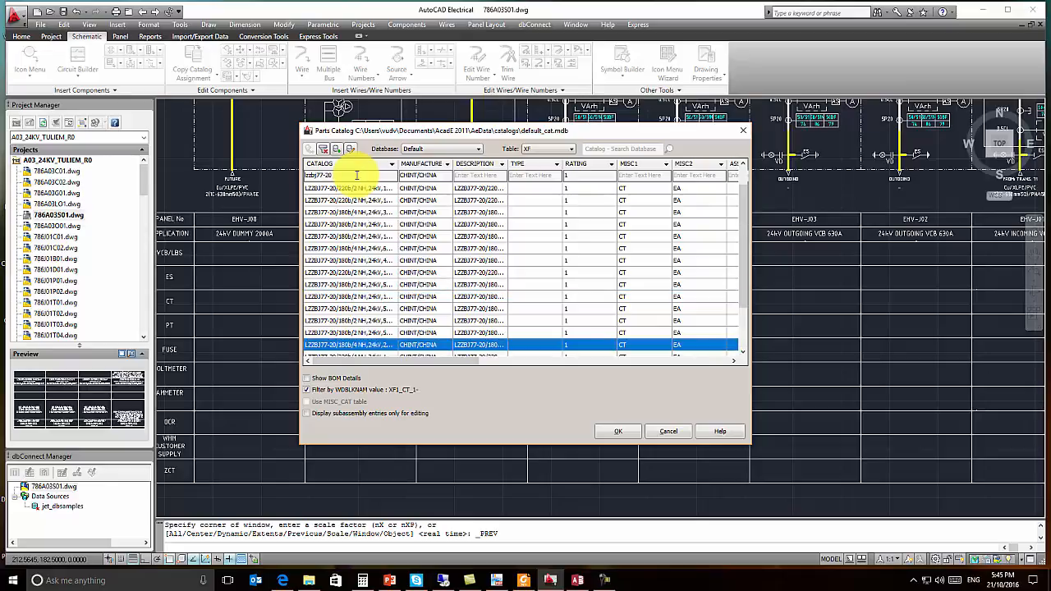
type("/")
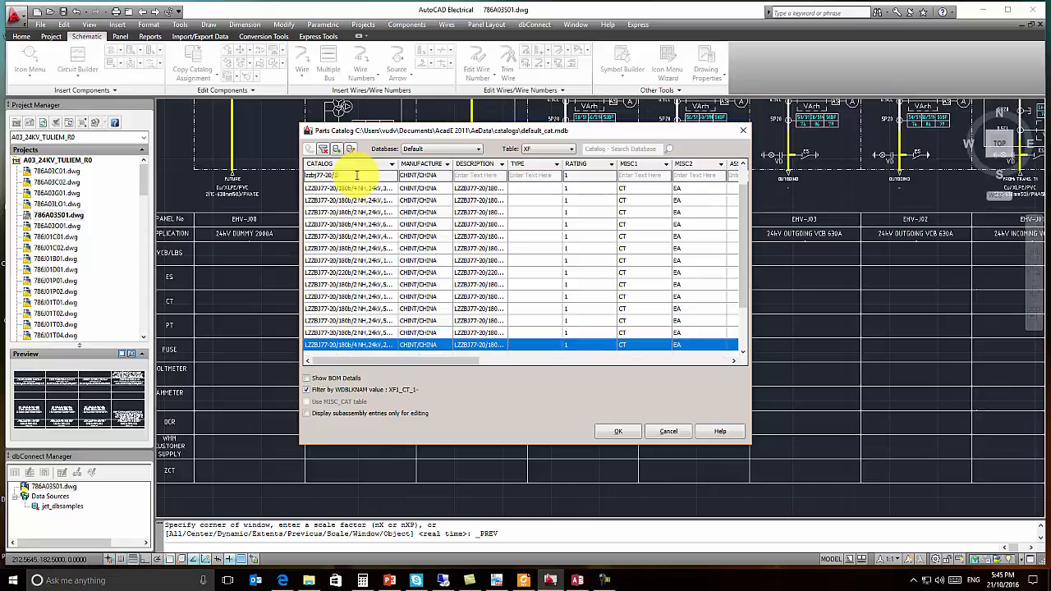
type("180b")
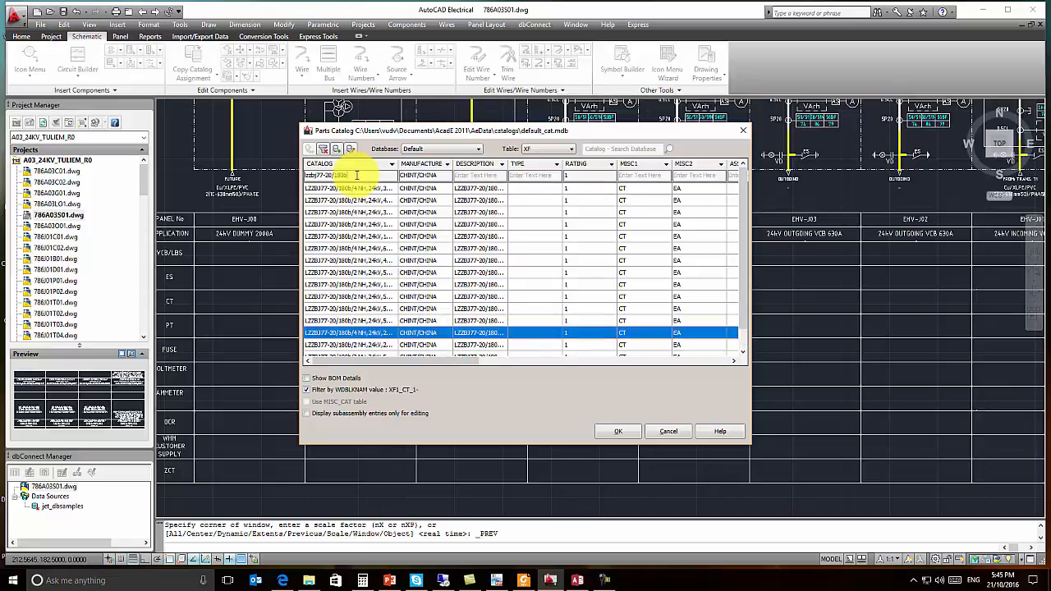
type("/4")
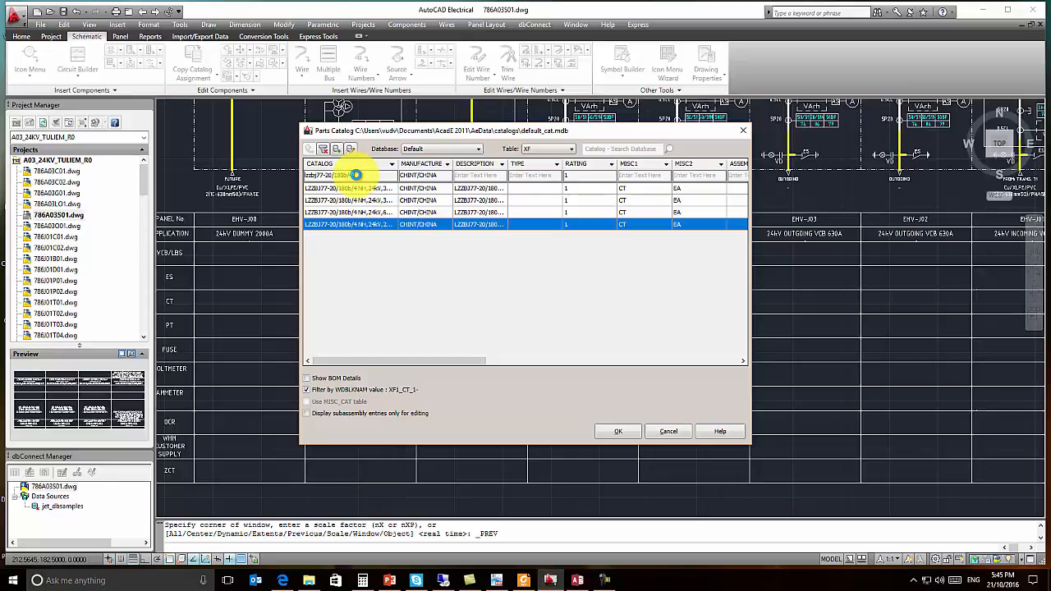
type(" nh")
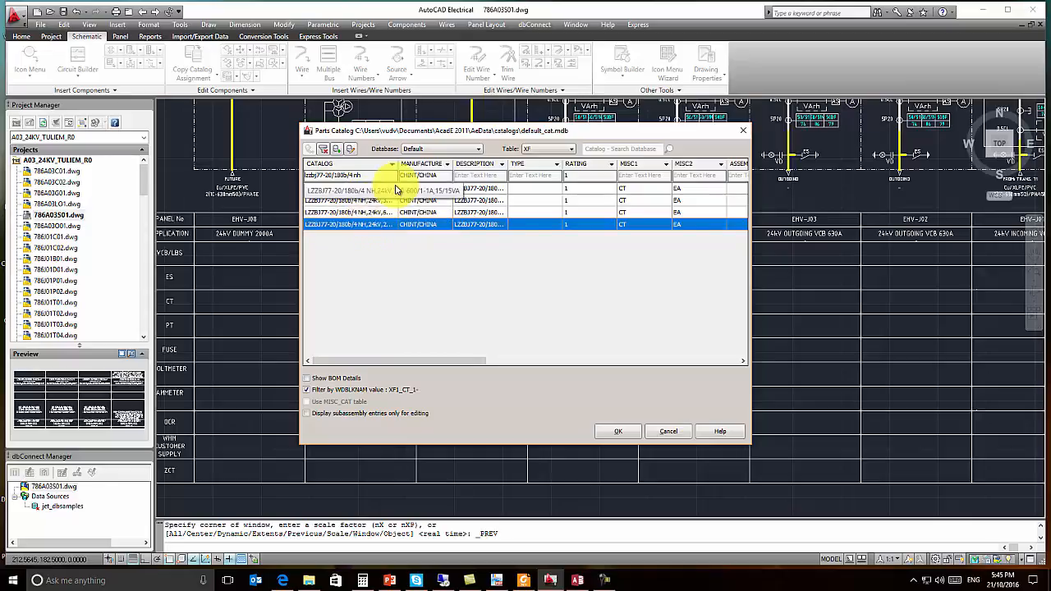
- Assign the LZZBJ77-20/180b/4 NH,24kV,200-400/1-1A part to the EHV-J05 CT and accept the component edit
left_click_drag(398, 164, 480, 164)
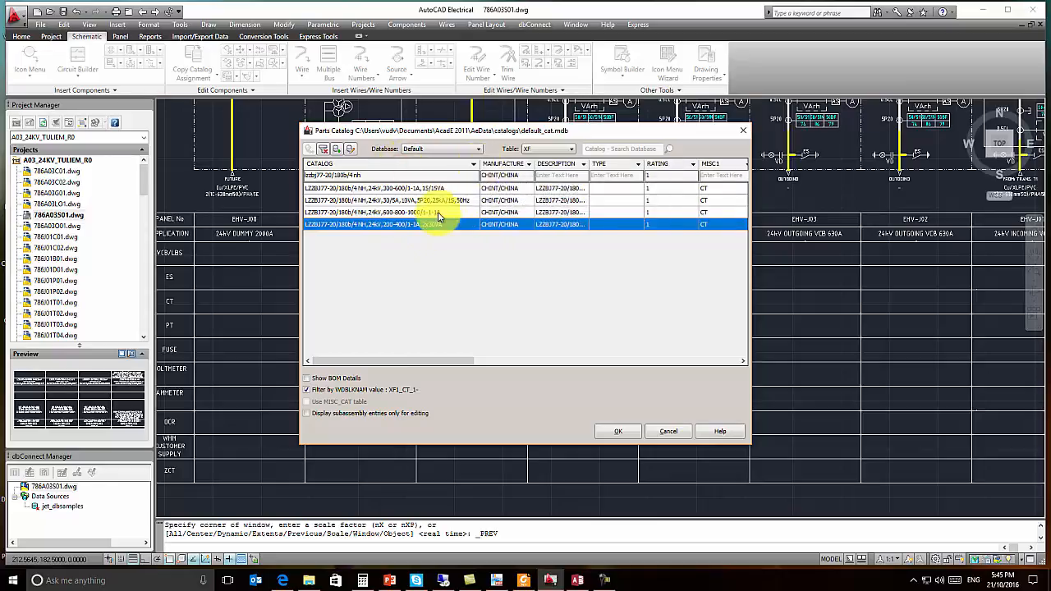
double_click(397, 233)
left_click(519, 418)
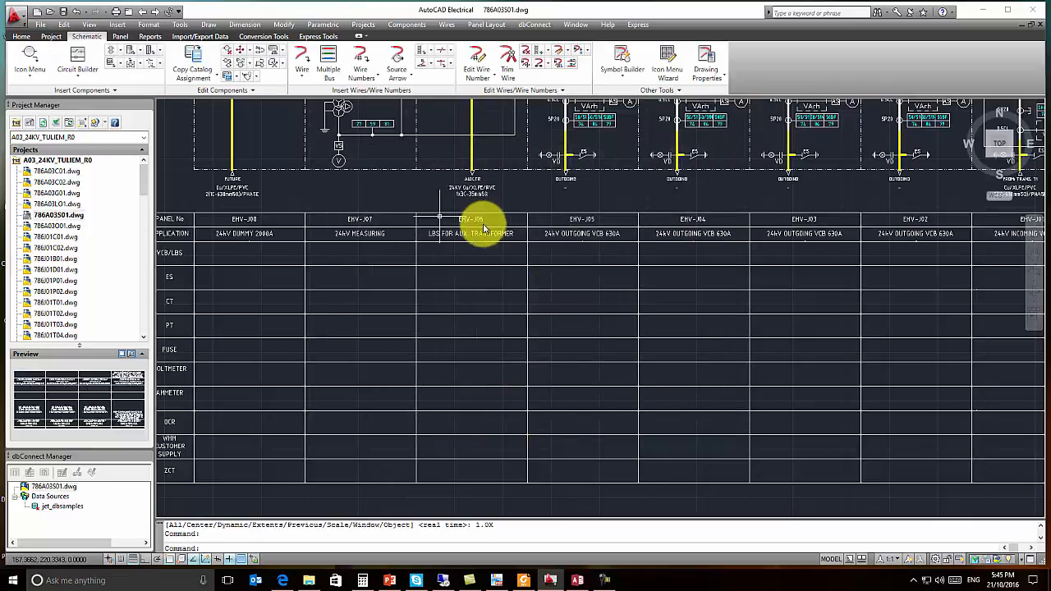
- Use Copy Catalog Assignment with the EHV-J05 earthing switch as master and accept its SEH/S253(210MM) part
left_click(197, 56)
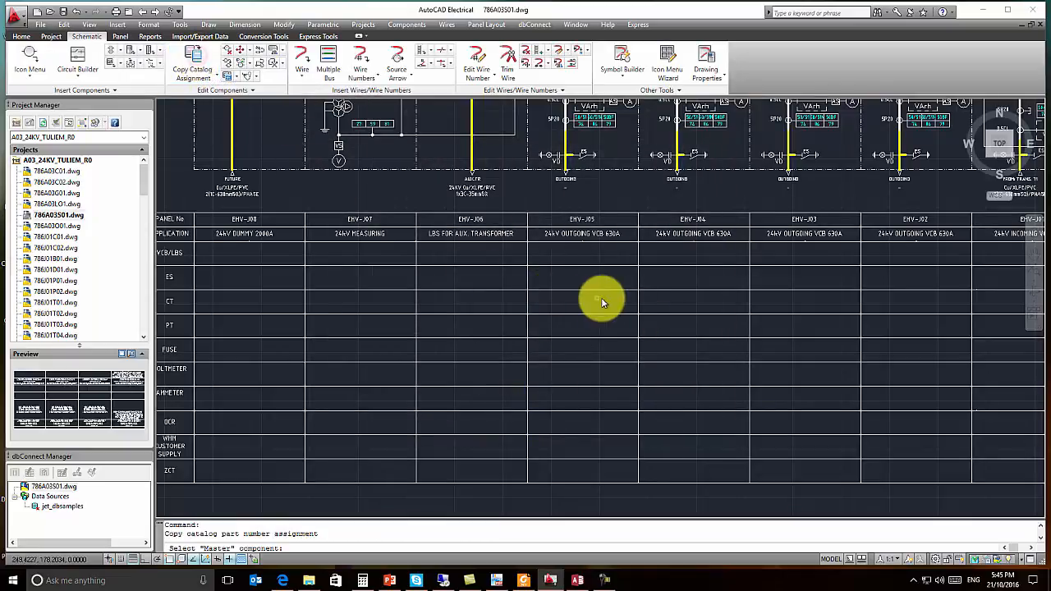
scroll(538, 275, "up", 5)
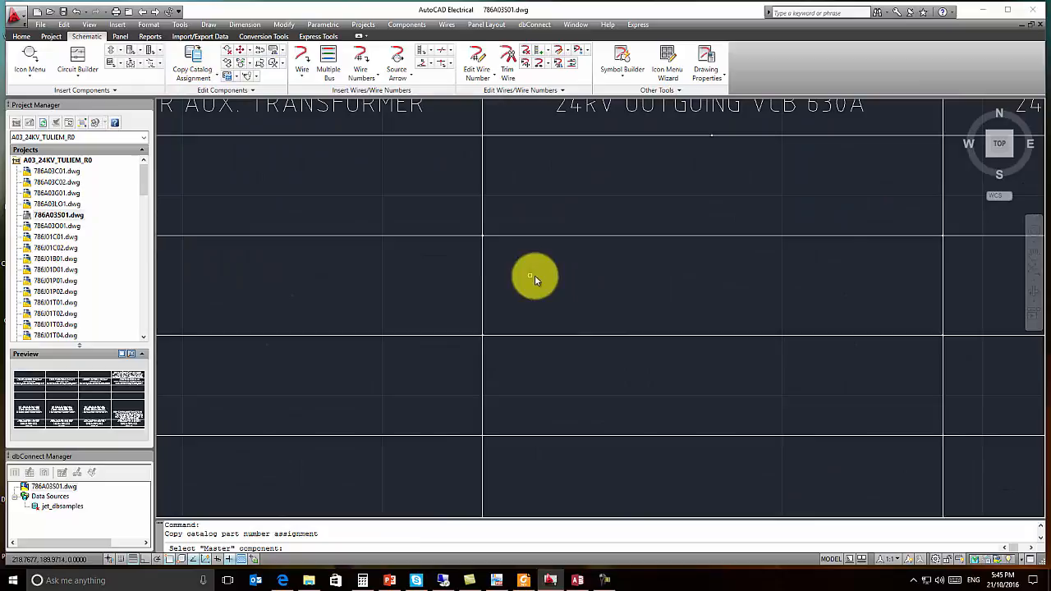
left_click(450, 214)
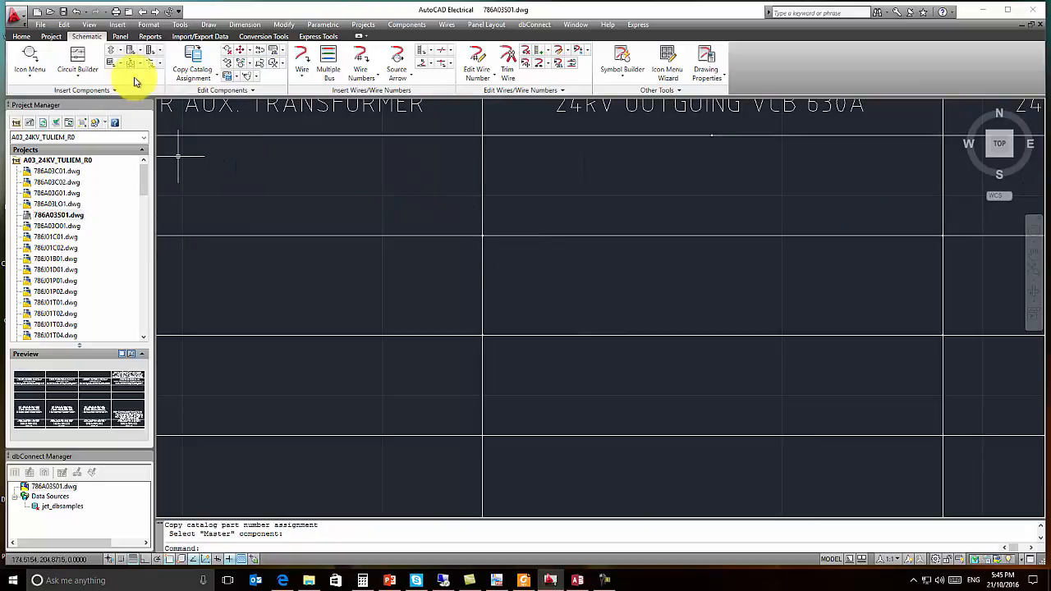
left_click(181, 62)
scroll(484, 250, "up", 3)
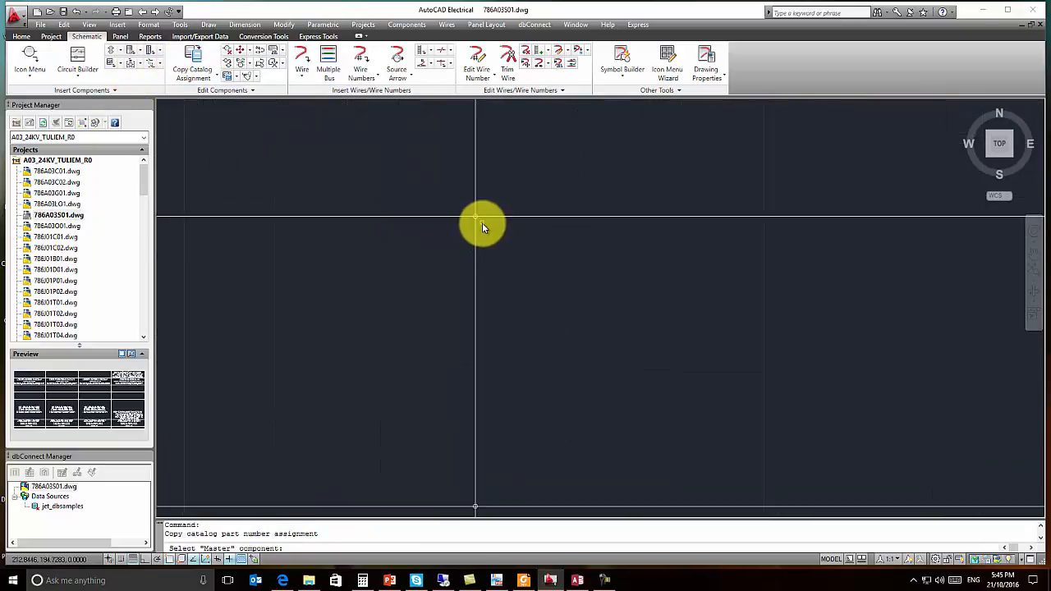
left_click(466, 215)
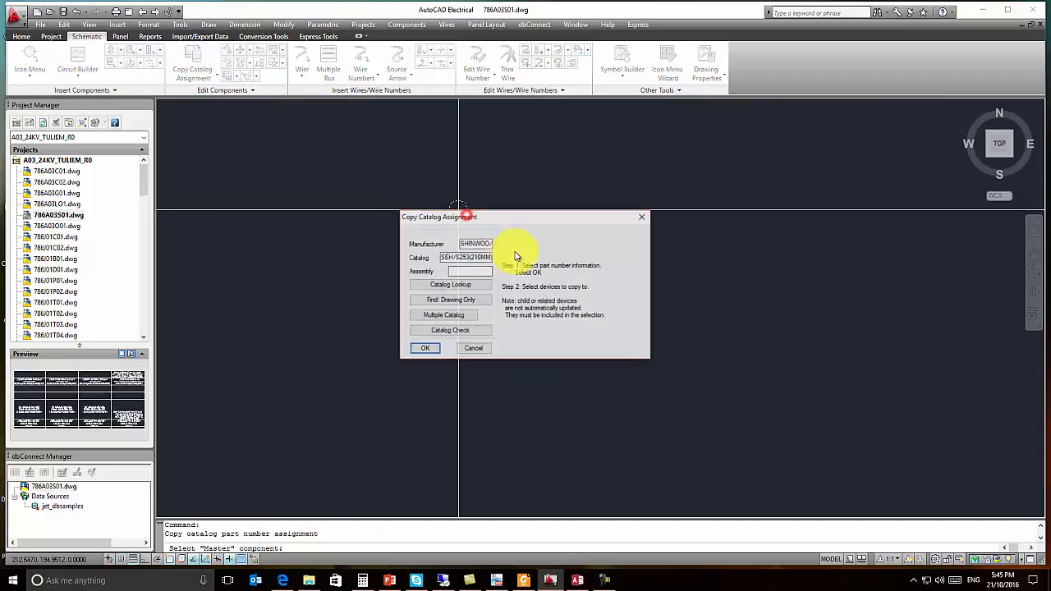
left_click(437, 348)
- Apply the copied catalog assignment to the earthing switches in the EHV-J04, EHV-J03 and EHV-J02 columns
scroll(535, 306, "down", 5)
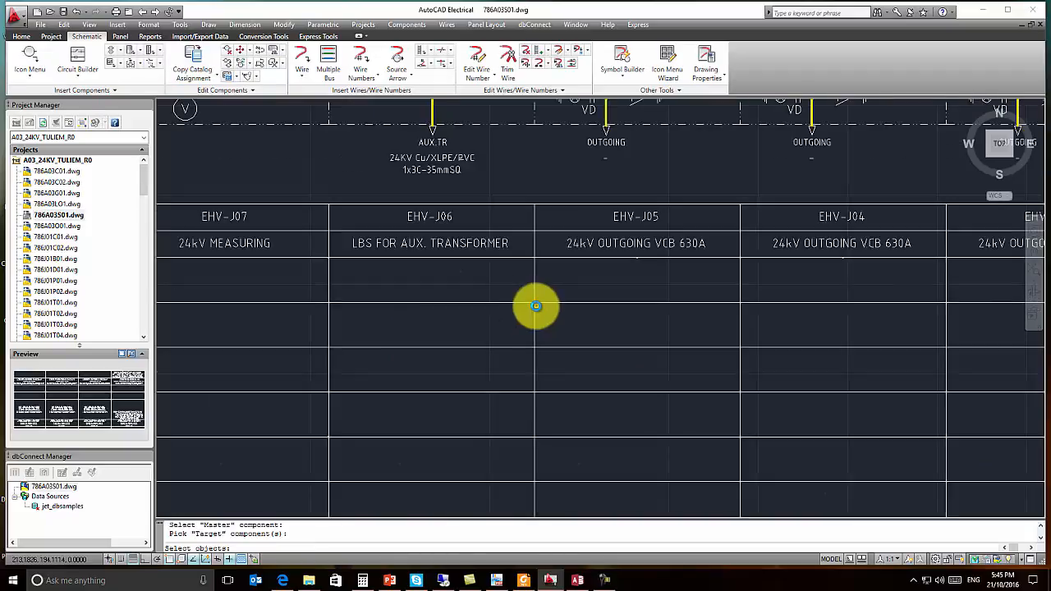
middle_click_drag(739, 312, 638, 326)
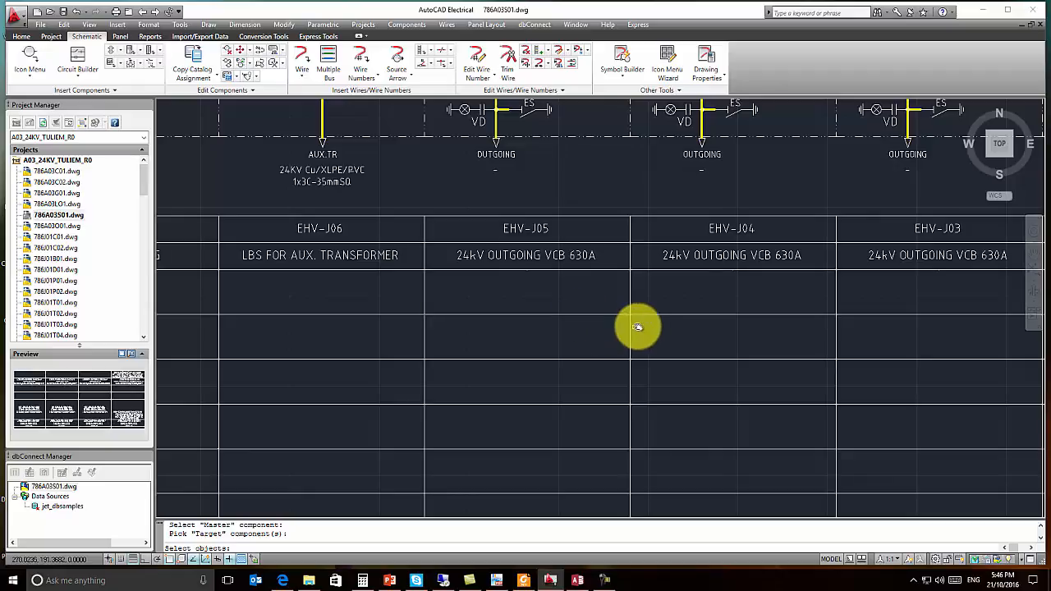
scroll(641, 328, "up", 6)
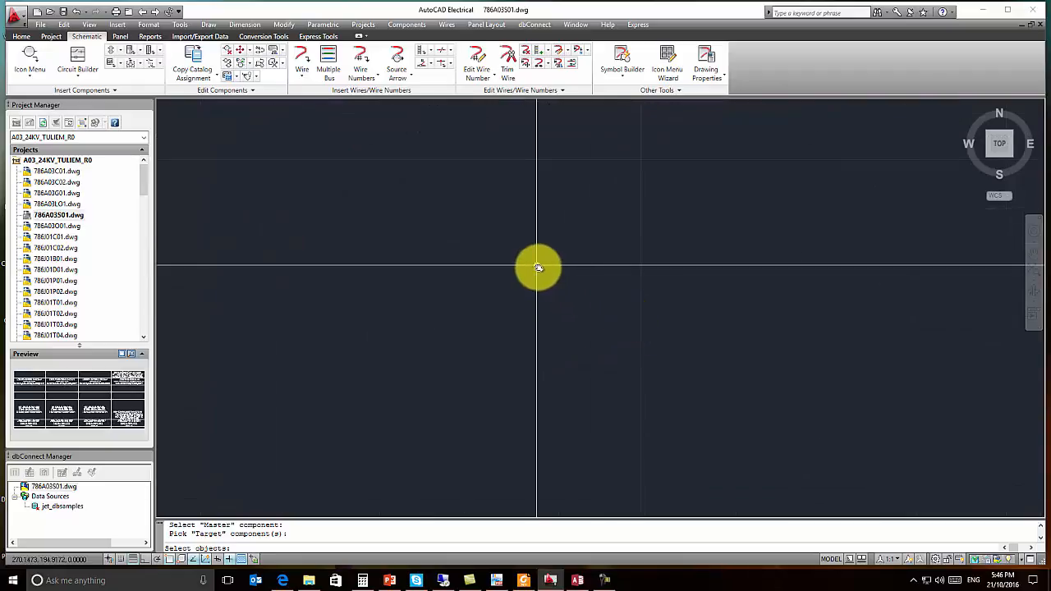
left_click(532, 265)
scroll(589, 298, "down", 3)
middle_click_drag(589, 298, 784, 305)
scroll(780, 305, "up", 3)
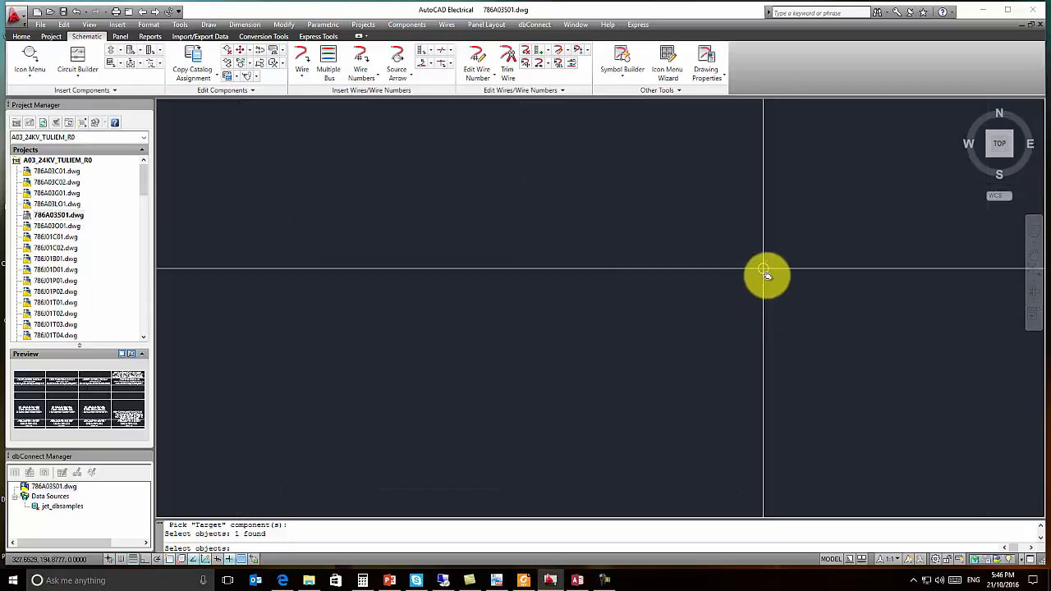
left_click(784, 293)
scroll(791, 301, "down", 4)
middle_click_drag(870, 318, 617, 331)
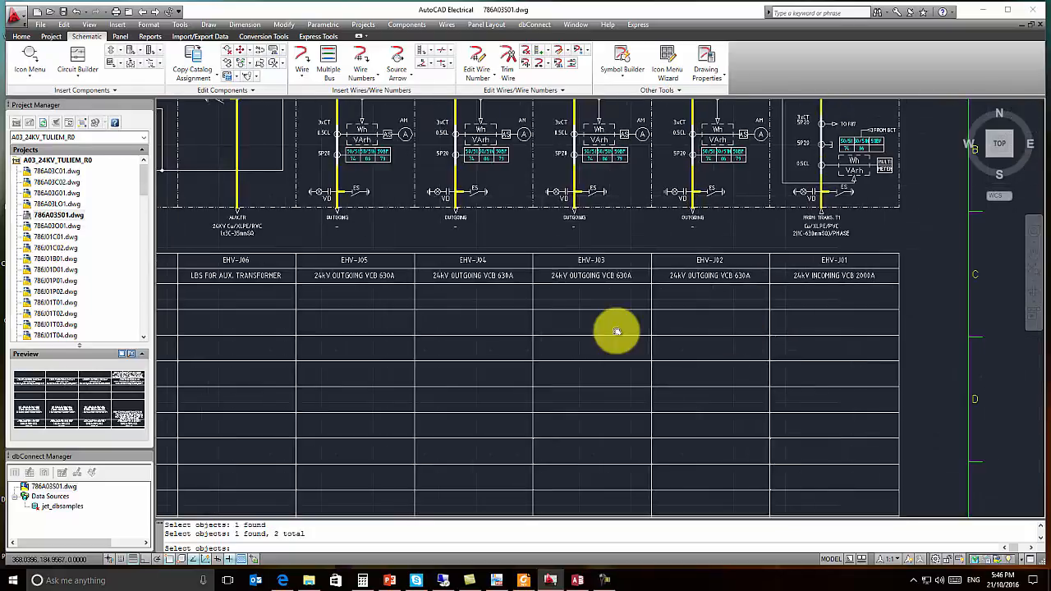
scroll(658, 318, "up", 3)
scroll(658, 317, "up", 6)
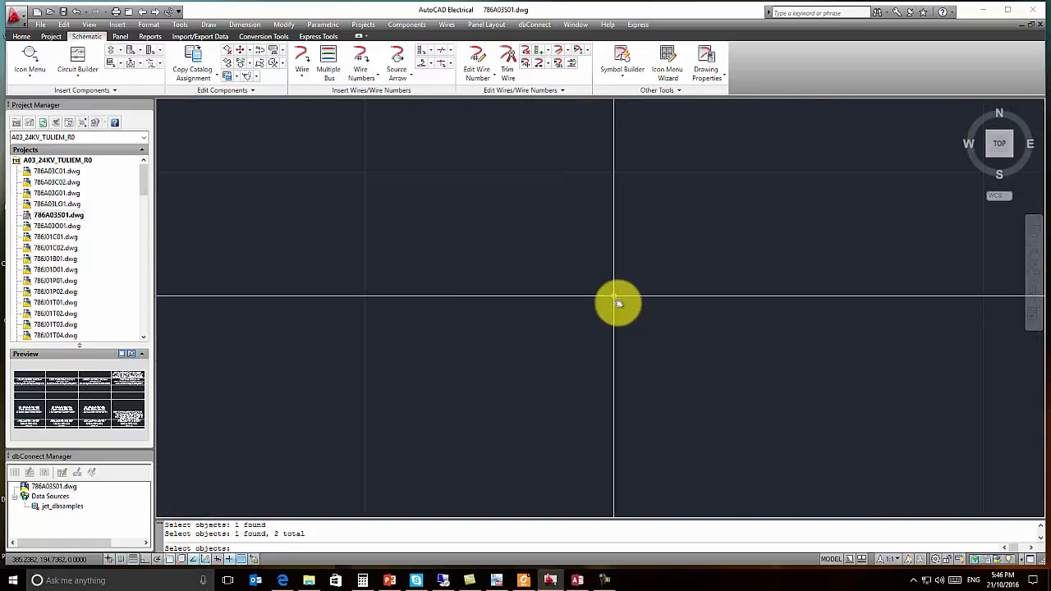
scroll(633, 317, "down", 1)
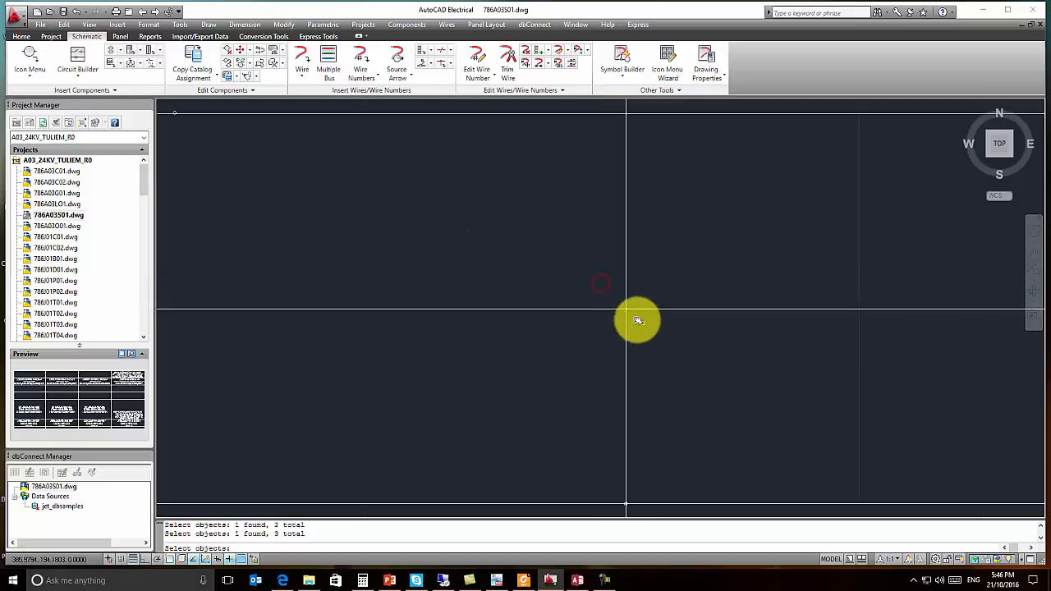
left_click(687, 345)
scroll(688, 345, "down", 2)
scroll(687, 346, "down", 5)
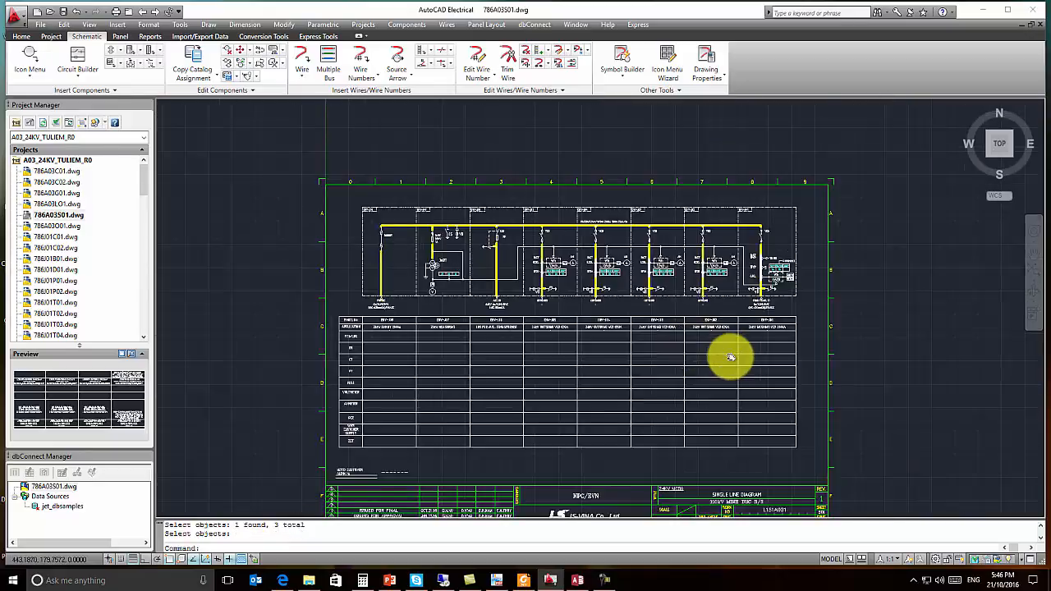
- Check the catalog part assigned to the EHV-J01 earthing switch and leave the component edit without changes
middle_click_drag(735, 356, 622, 357)
scroll(626, 358, "up", 5)
left_click_drag(544, 288, 582, 312)
right_click(562, 301)
left_click(591, 356)
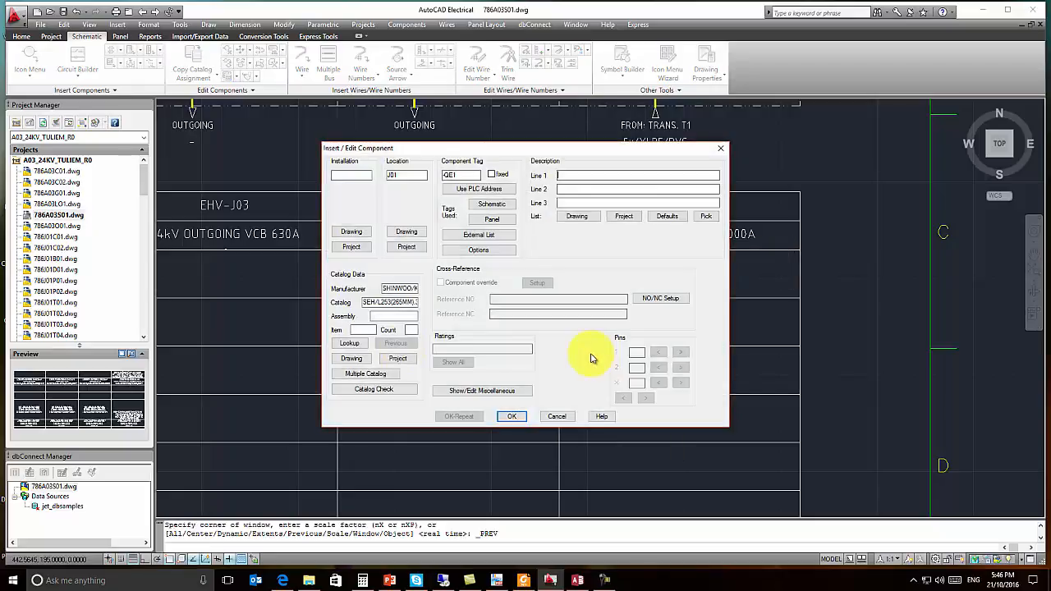
left_click(358, 345)
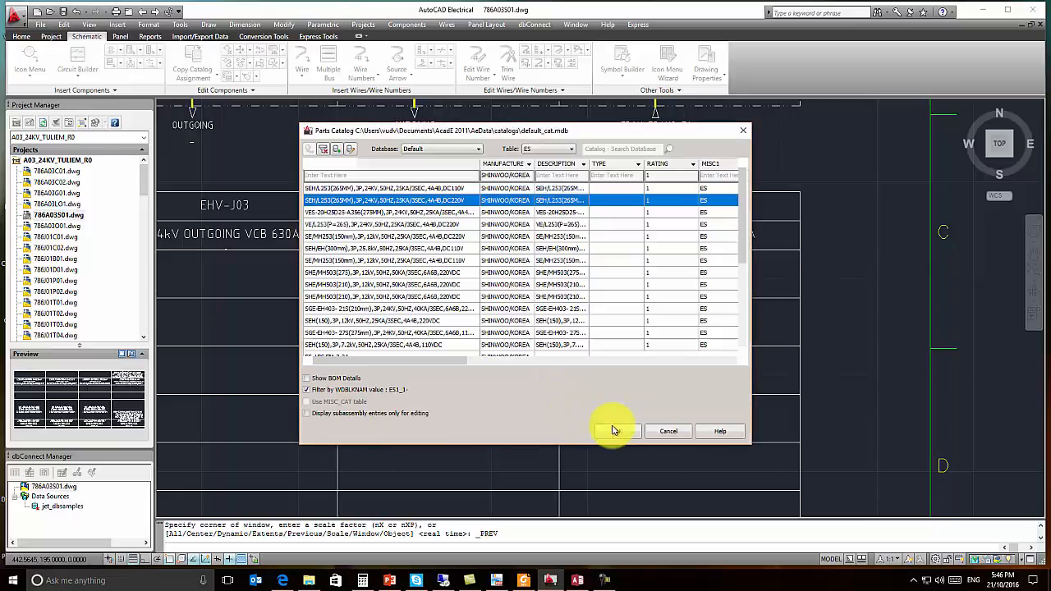
left_click(669, 433)
left_click(563, 416)
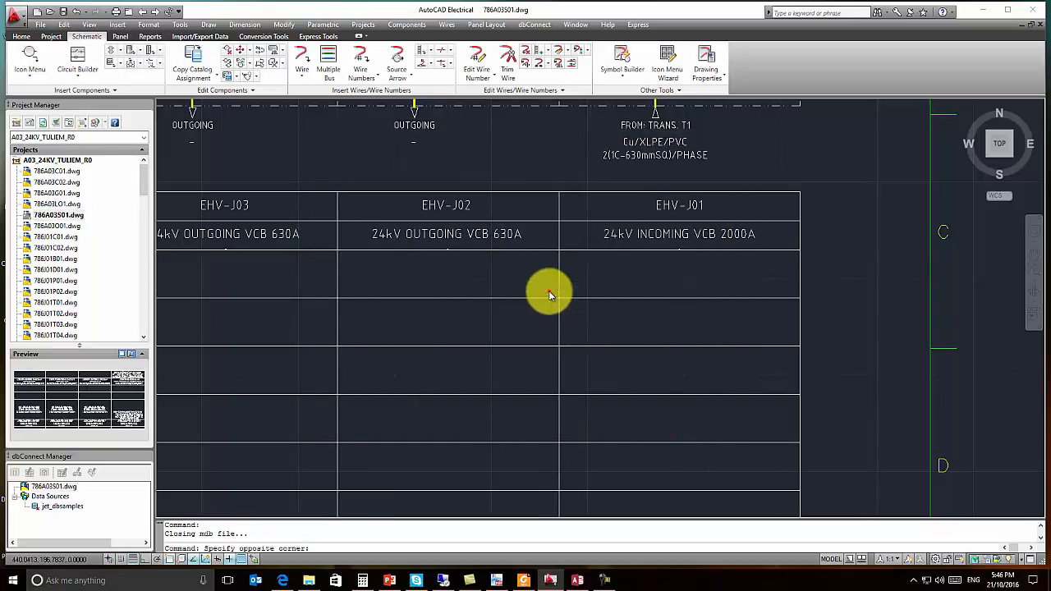
- Open the CT component in the EHV-J01 column for editing and bring up its parts catalog lookup
left_click_drag(548, 293, 575, 317)
key("Escape")
left_click(545, 336)
left_click(593, 367)
right_click(571, 351)
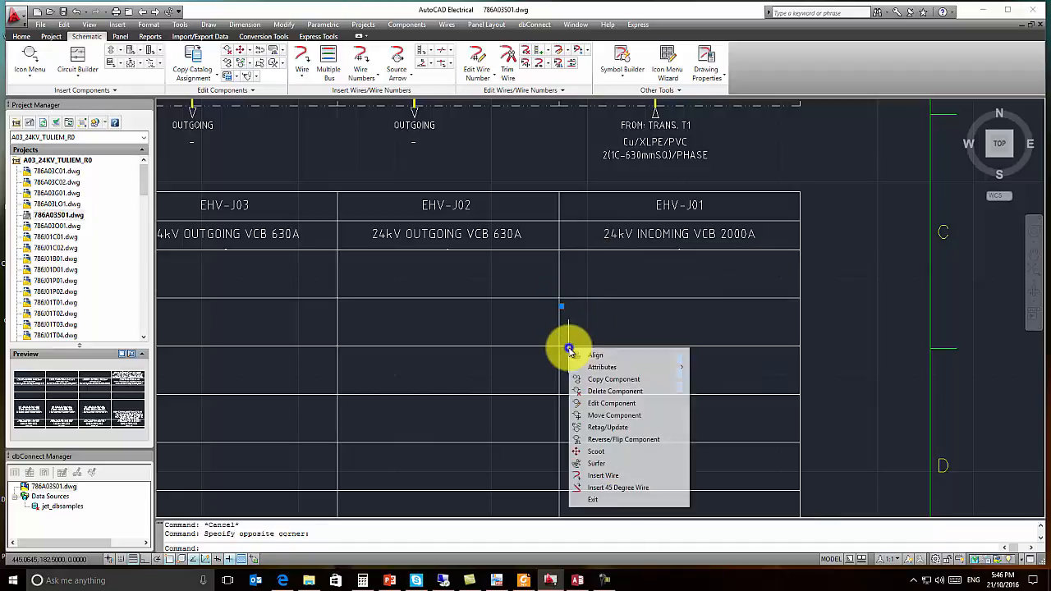
left_click(604, 391)
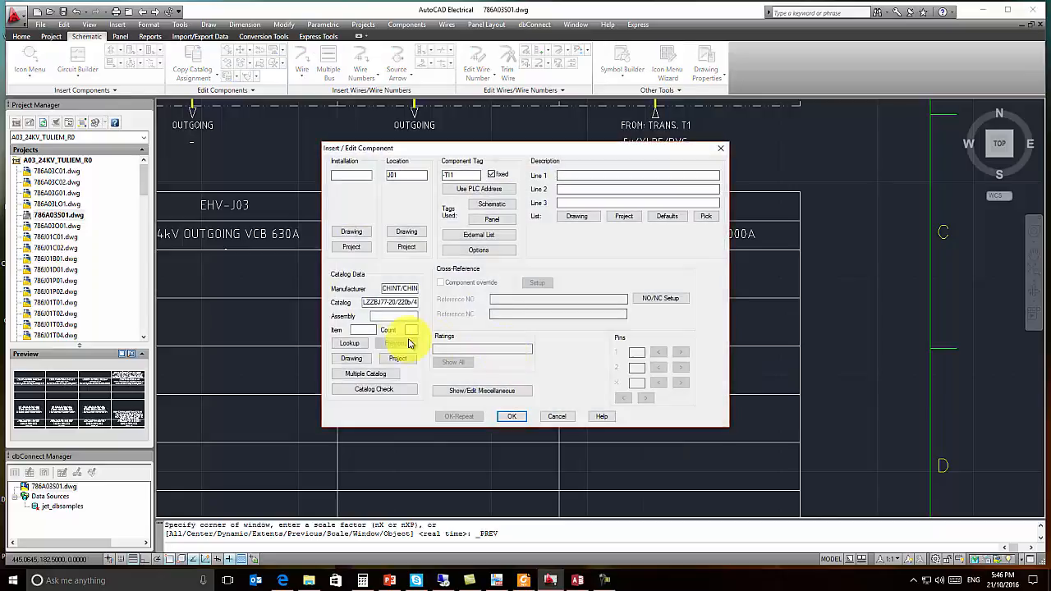
left_click(355, 343)
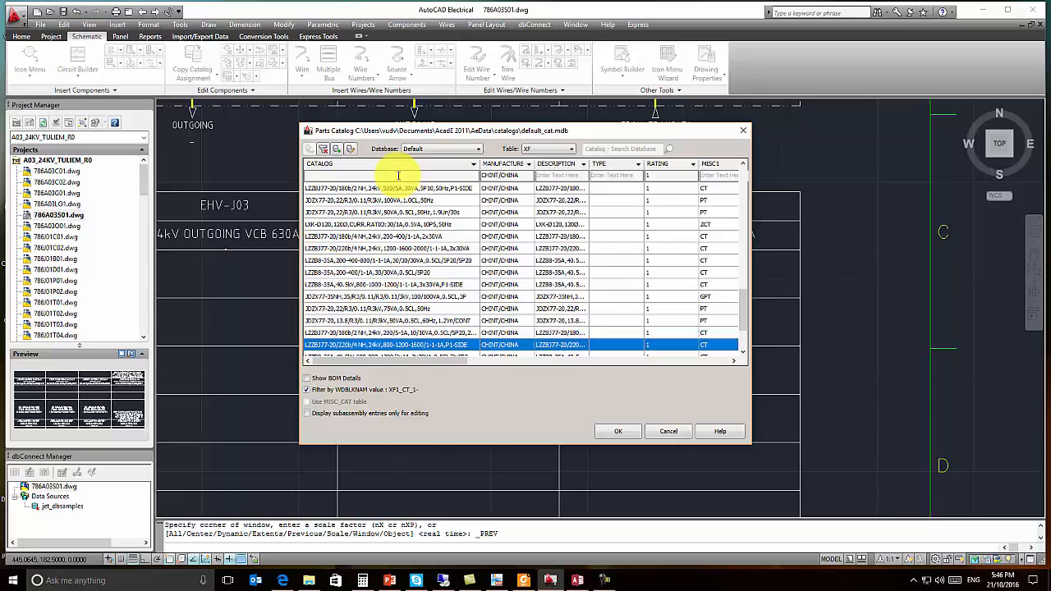
type("lzzb")
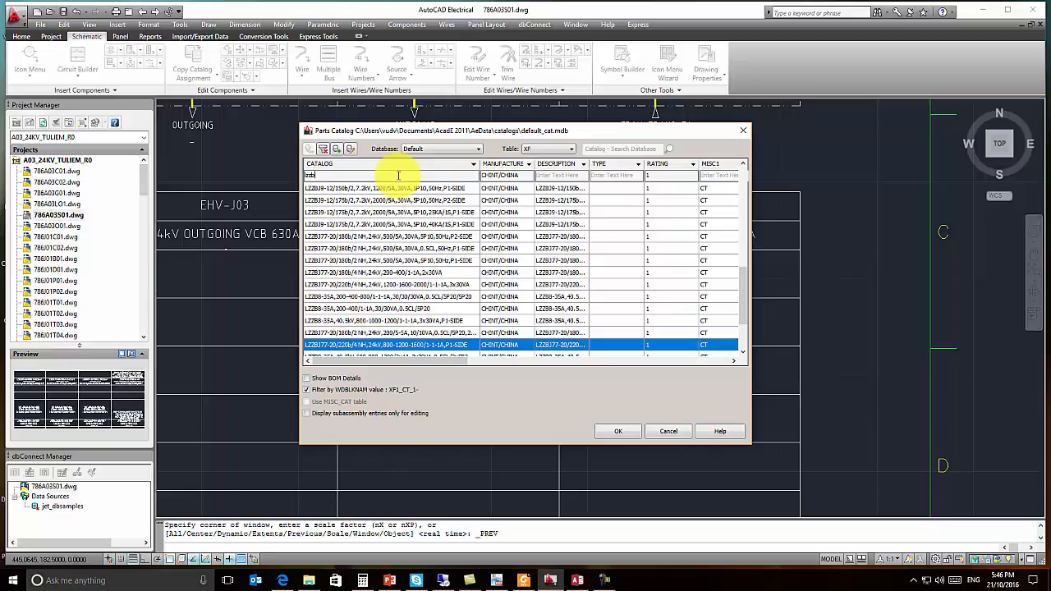
type("j77")
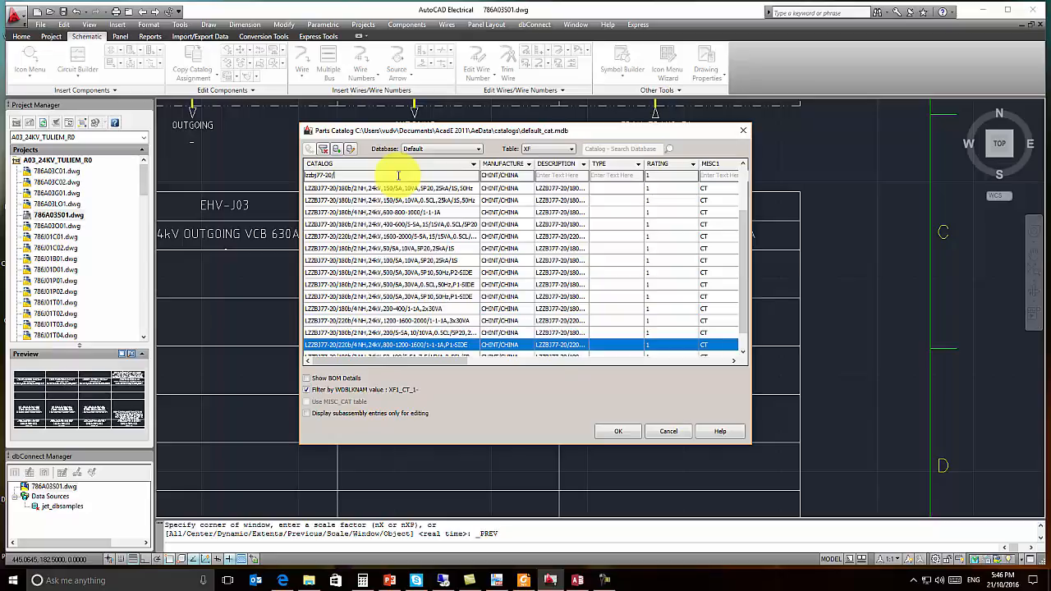
type("-20/220b")
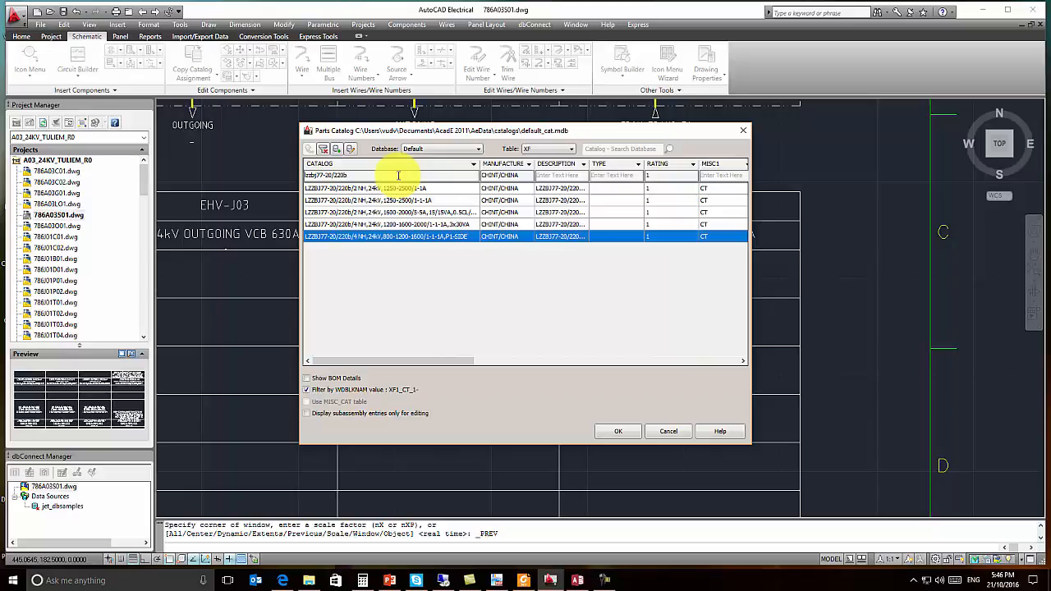
type("/4 nh")
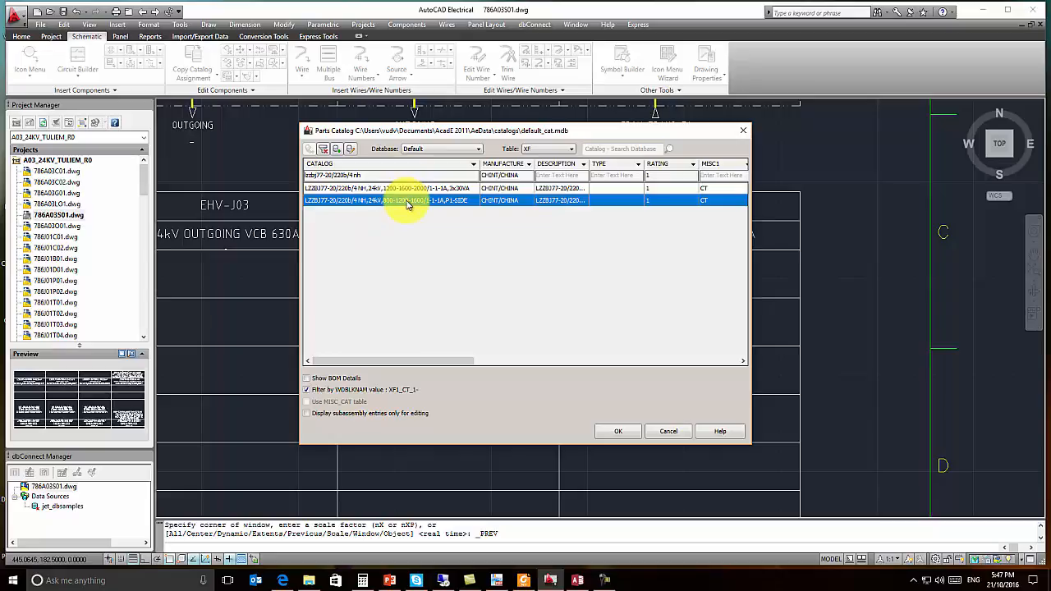
double_click(408, 205)
left_click(505, 416)
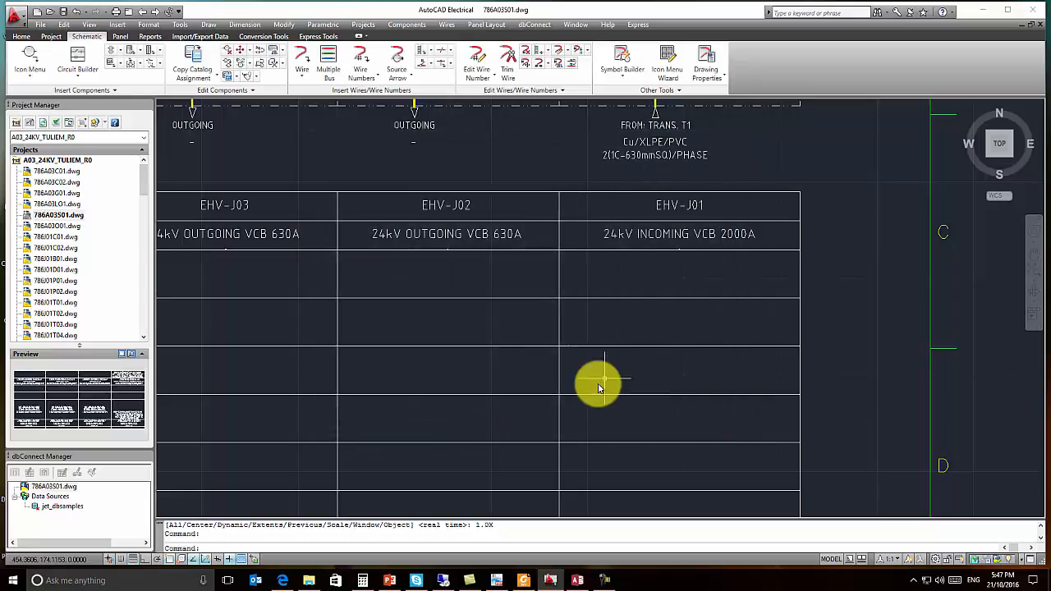
- Open the PT component in the EHV-J07 column for editing and bring up its parts catalog lookup
scroll(600, 386, "down", 4)
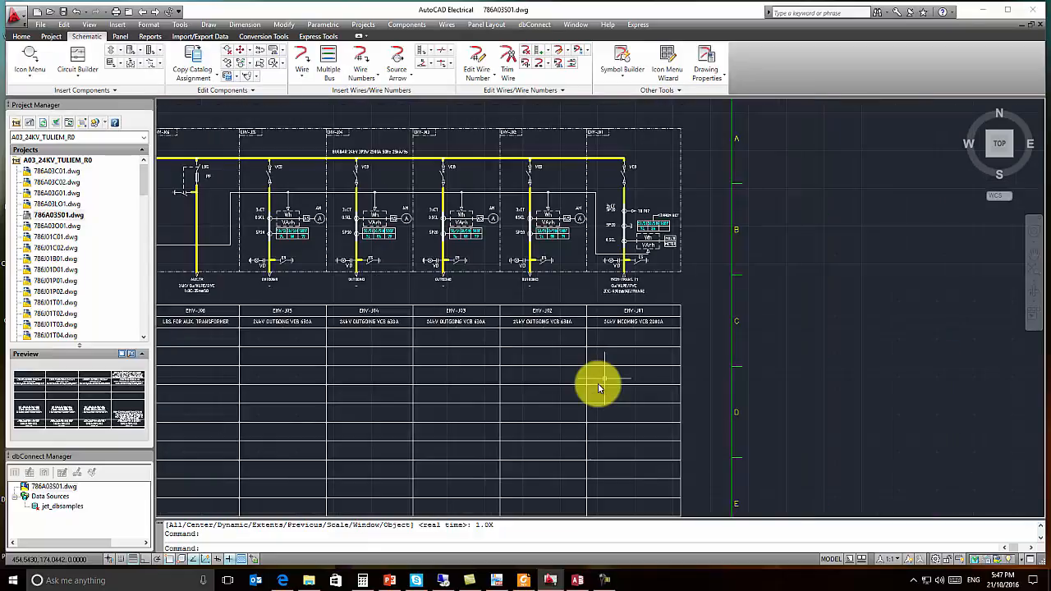
middle_click_drag(444, 410, 706, 332)
scroll(353, 320, "up", 2)
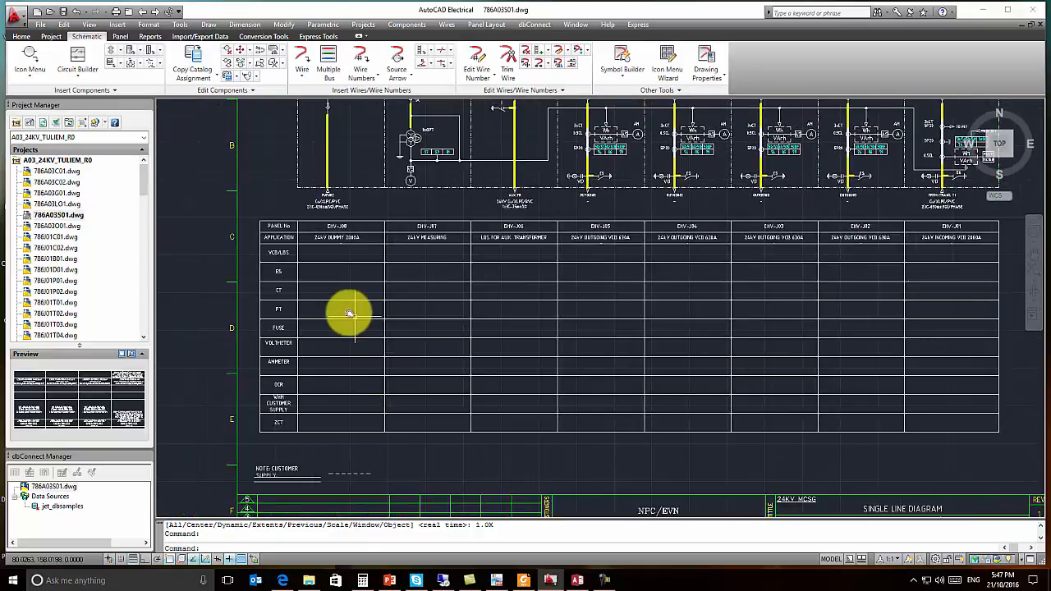
scroll(423, 301, "down", 2)
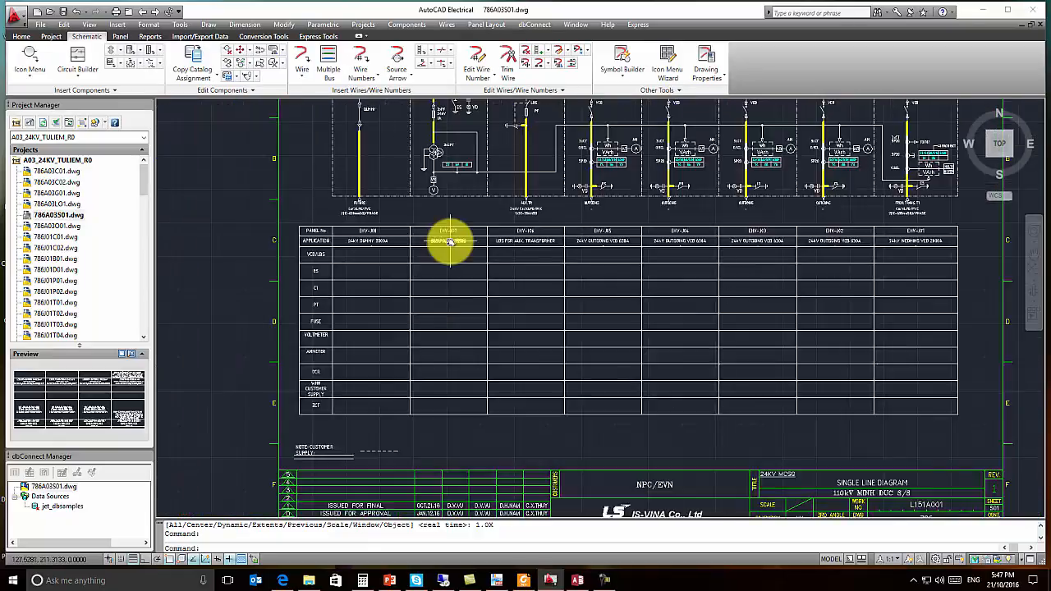
scroll(427, 201, "up", 4)
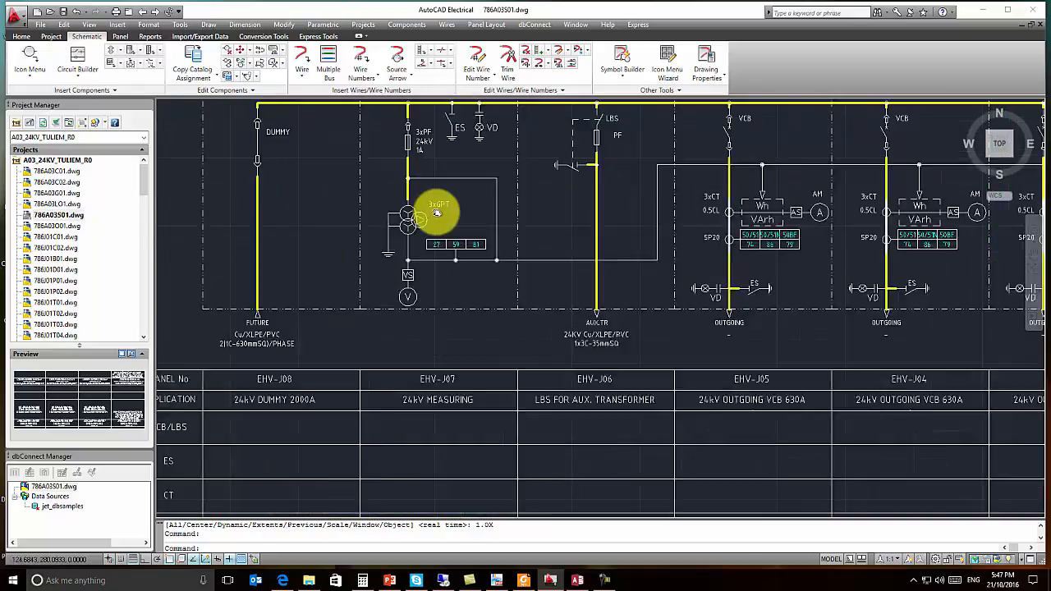
key("Escape")
scroll(429, 232, "down", 4)
scroll(415, 358, "up", 5)
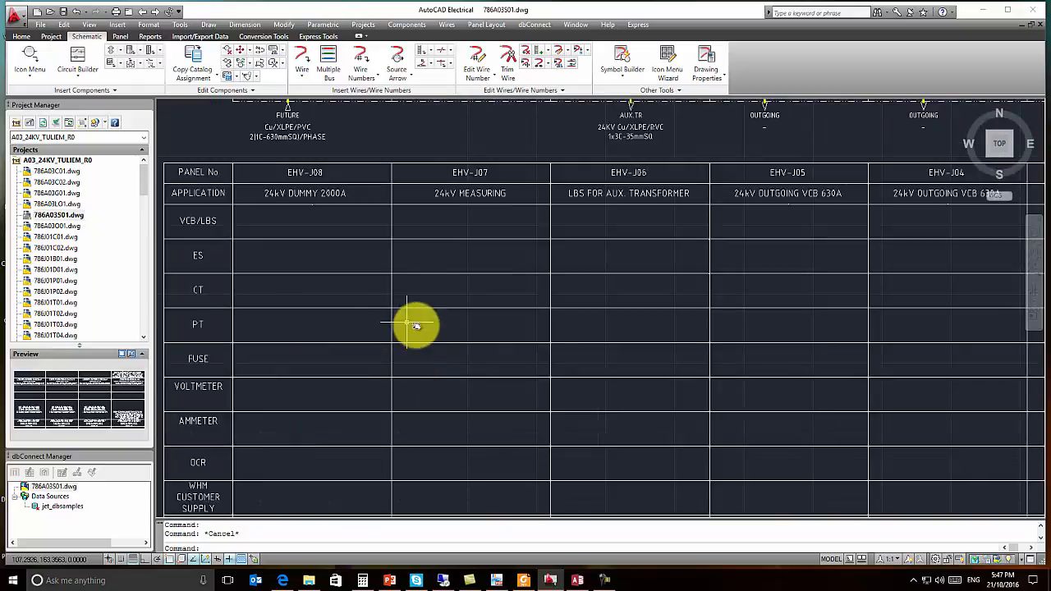
left_click(372, 297)
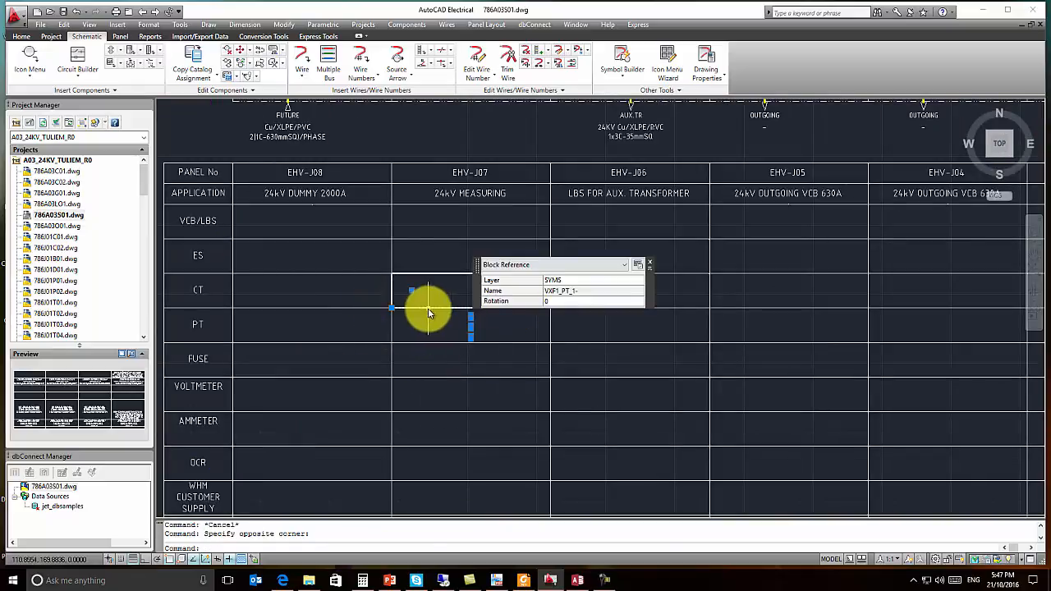
right_click(470, 329)
left_click(485, 380)
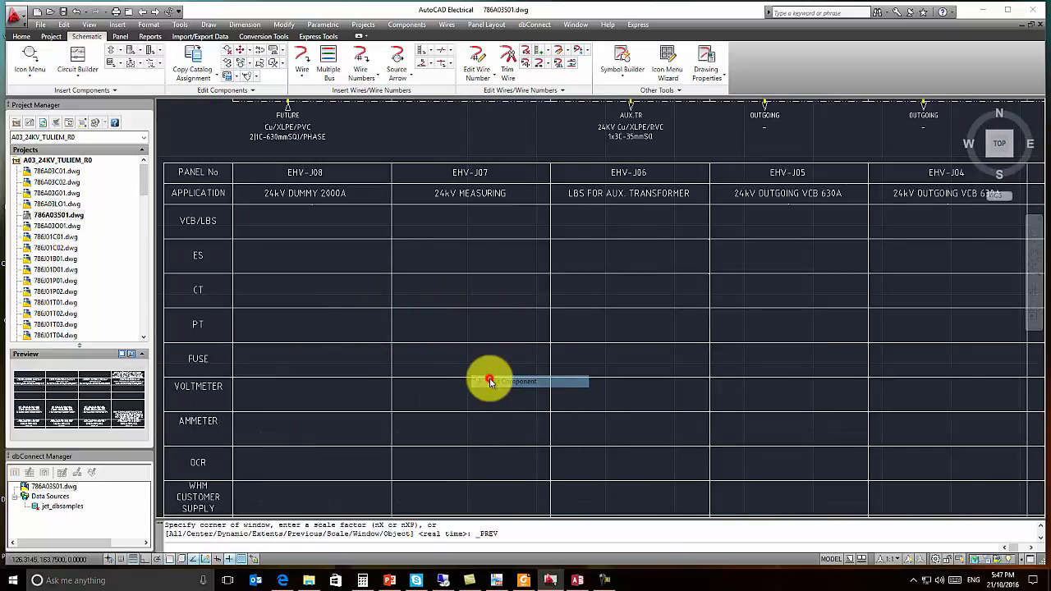
left_click(355, 343)
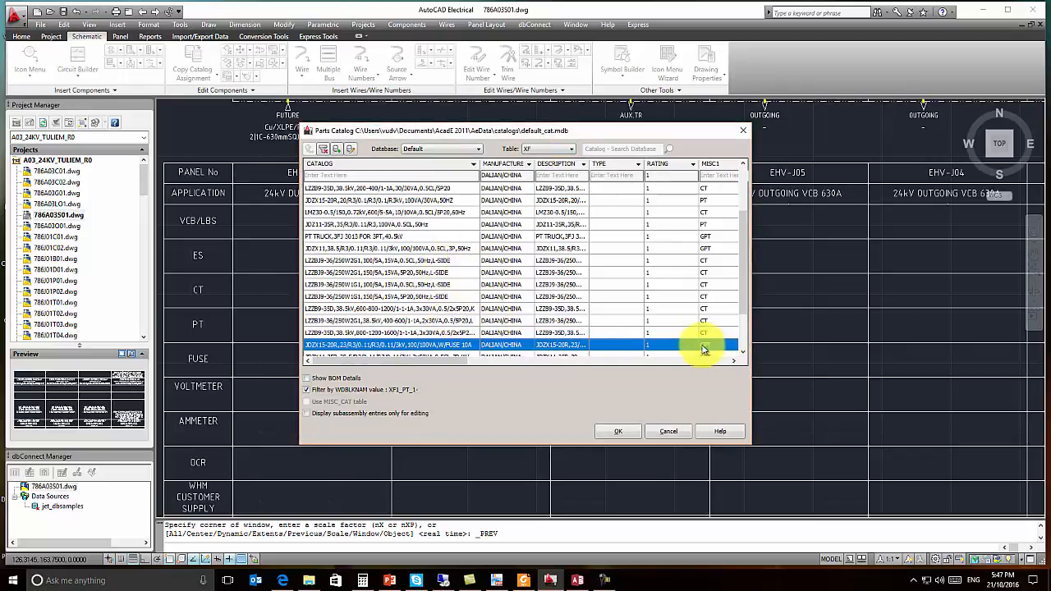
- Filter the catalog by jdzx15-20r, assign JDZX15-20R,23/R3/0.11/R3/0.11/3kV,100/100VA,W/FUSE 10A to the EHV-J07 PT and accept the edit
left_click(385, 176)
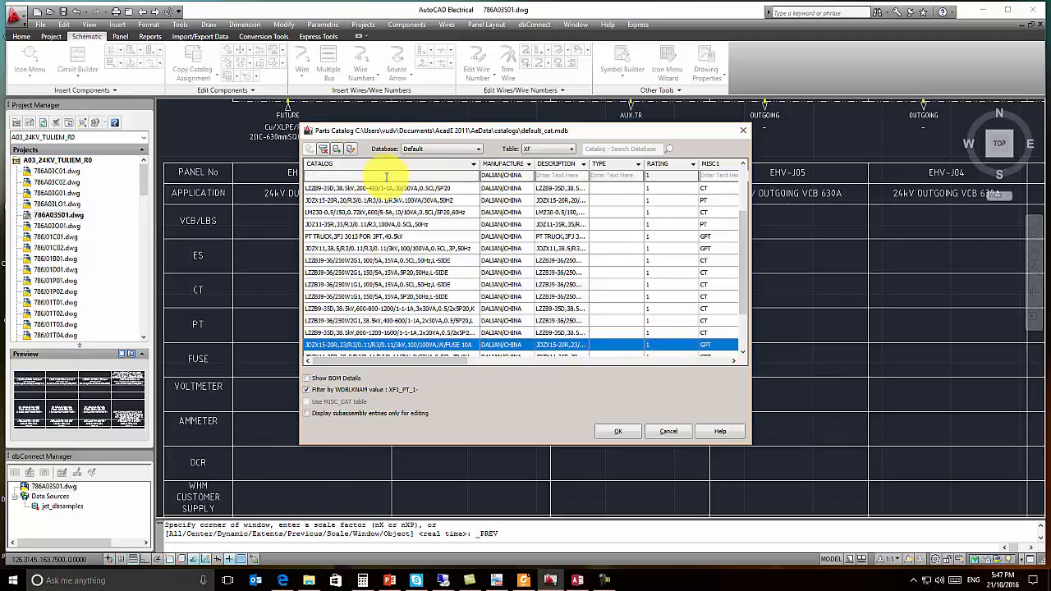
type("j")
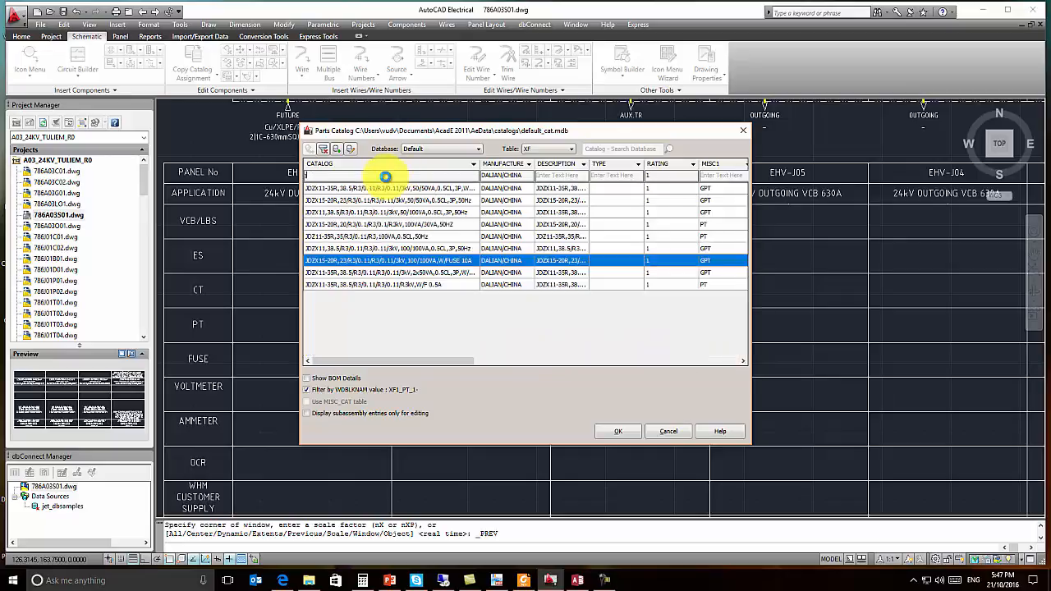
type("dzx1")
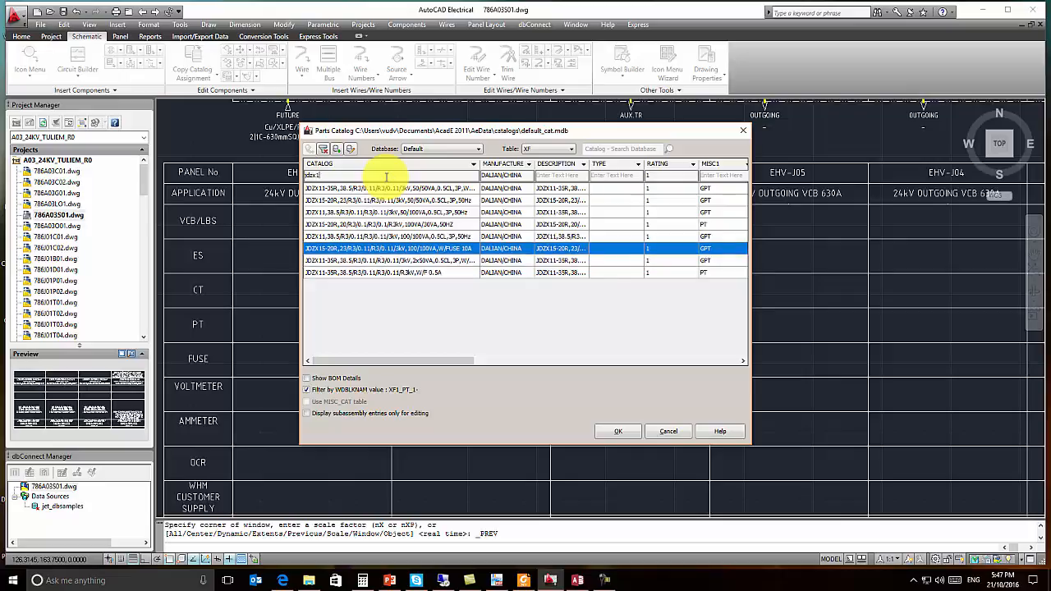
type("5-20r")
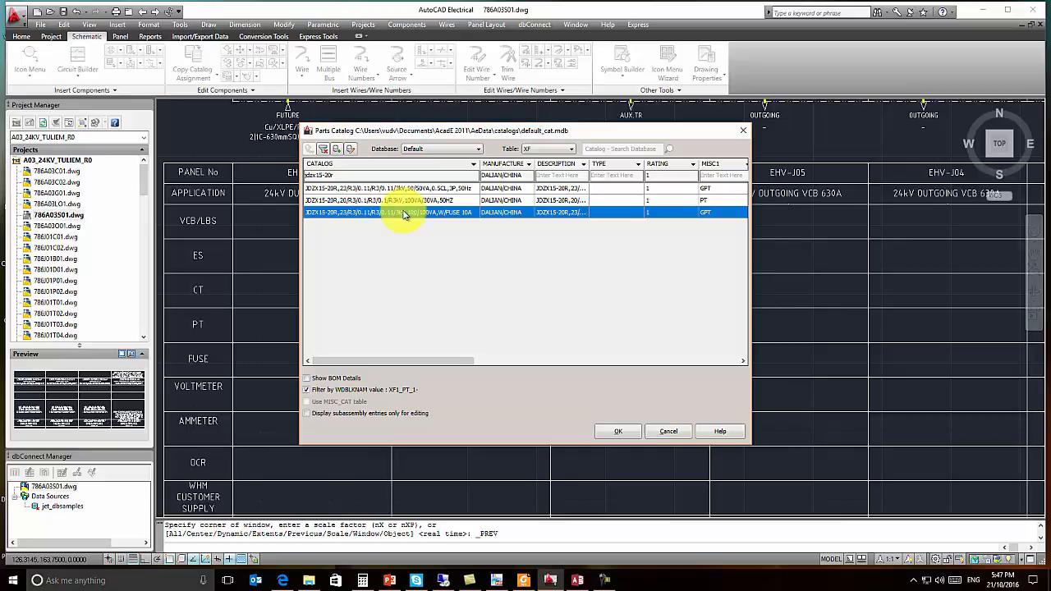
double_click(404, 214)
left_click(520, 415)
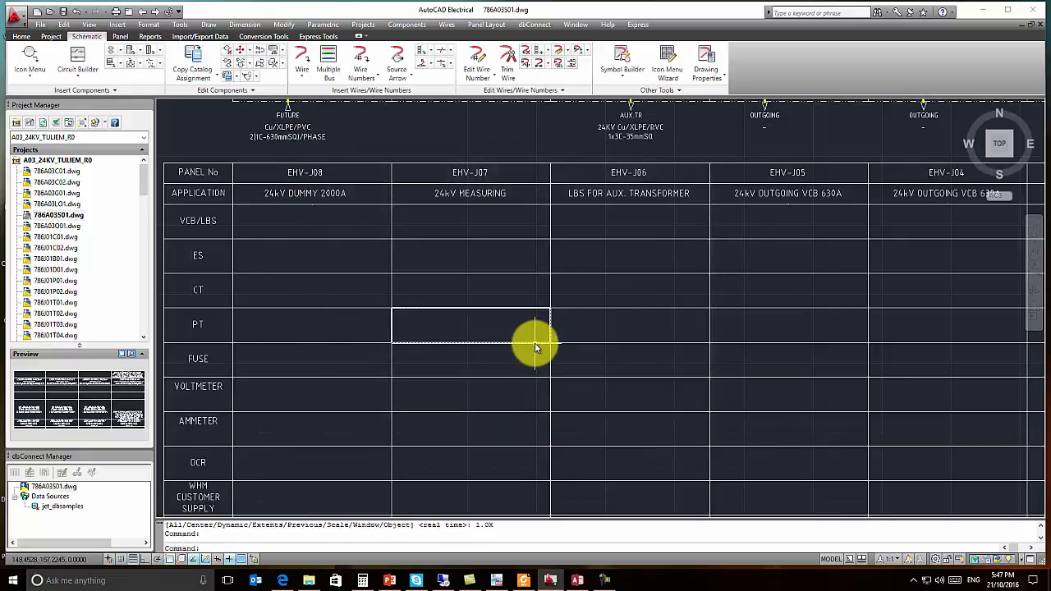
- Open the fuse component in the EHV-J06 column for editing and bring up its parts catalog lookup
scroll(521, 348, "down", 4)
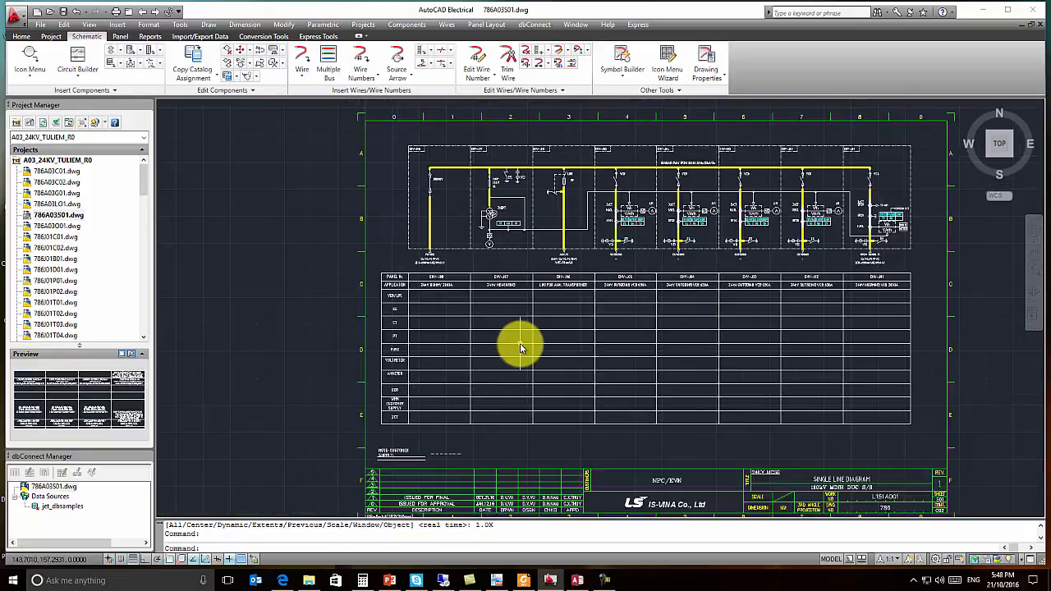
scroll(570, 195, "up", 4)
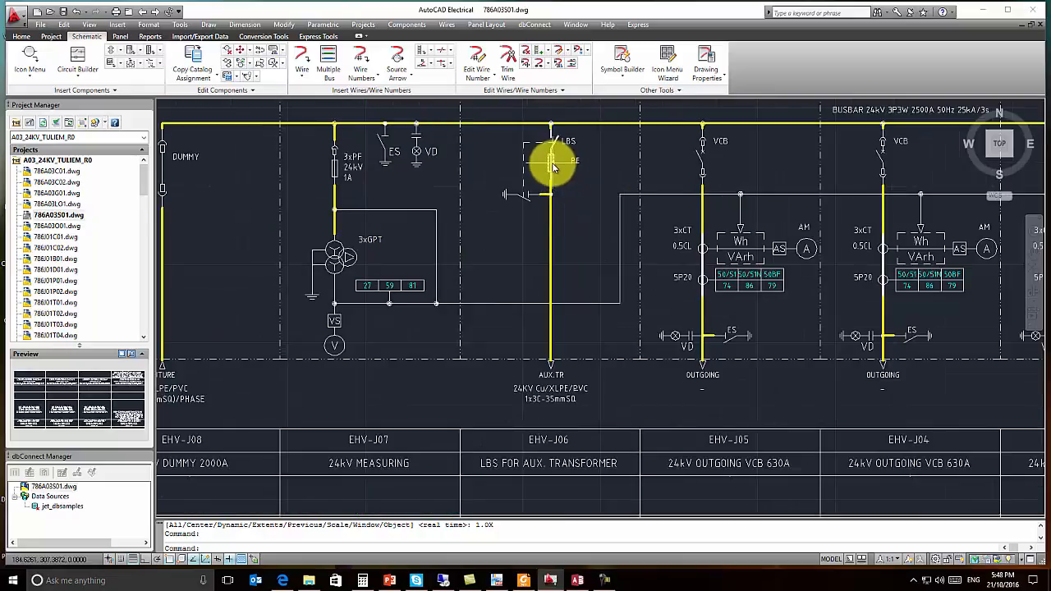
left_click(551, 163)
key("Escape")
scroll(573, 189, "down", 4)
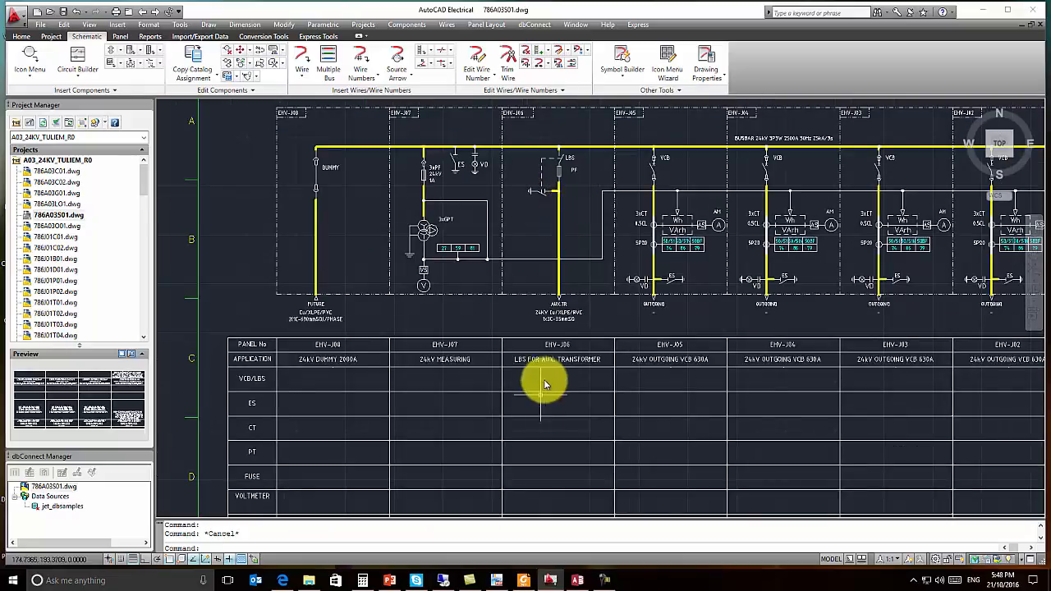
scroll(535, 336, "up", 2)
scroll(288, 362, "up", 2)
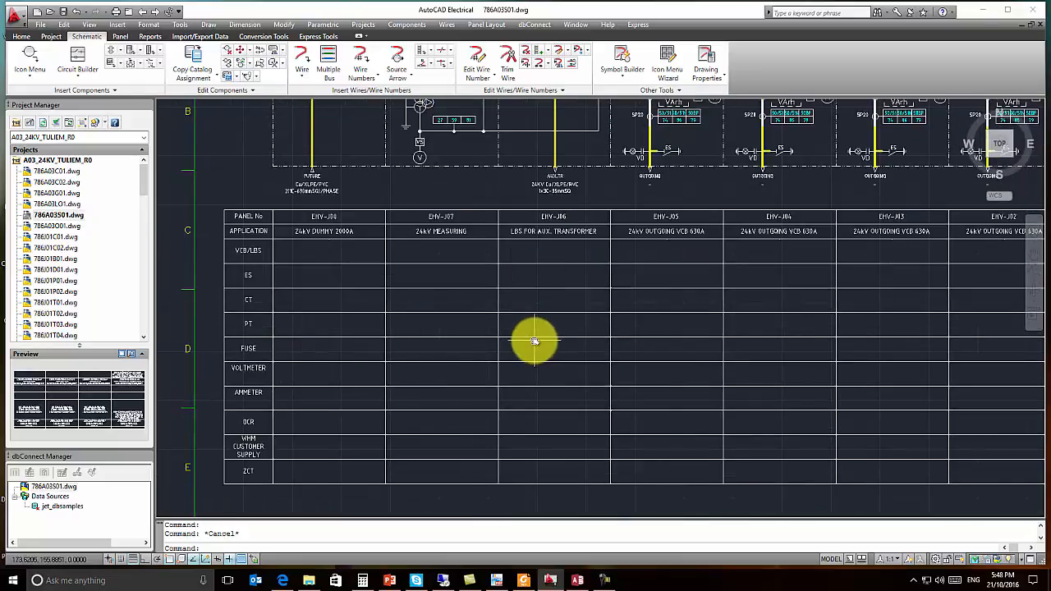
left_click(500, 336)
left_click(540, 352)
right_click(556, 352)
left_click(582, 406)
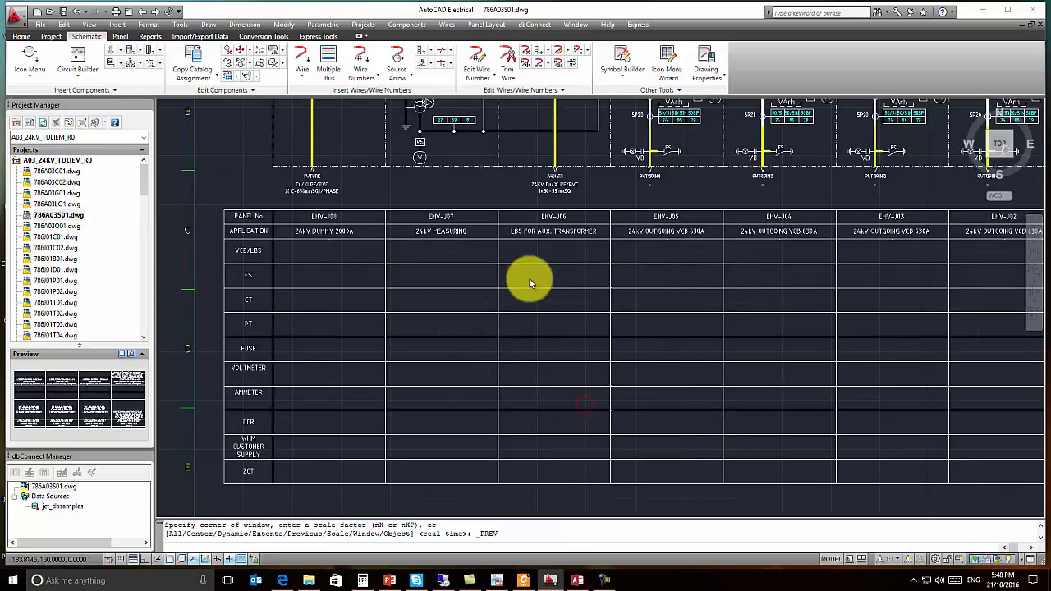
left_click(360, 345)
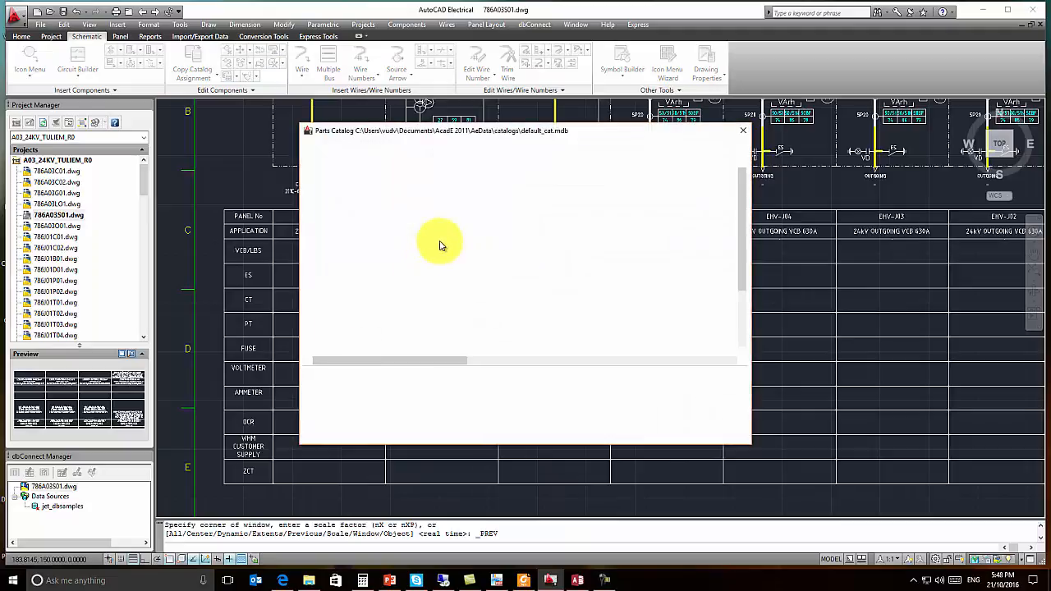
- Filter the catalog by lfl-20g-10b, assign LFL-20G-10B,24kV,10A,L=442mm to the EHV-J06 fuse and accept the component edit
left_click(402, 163)
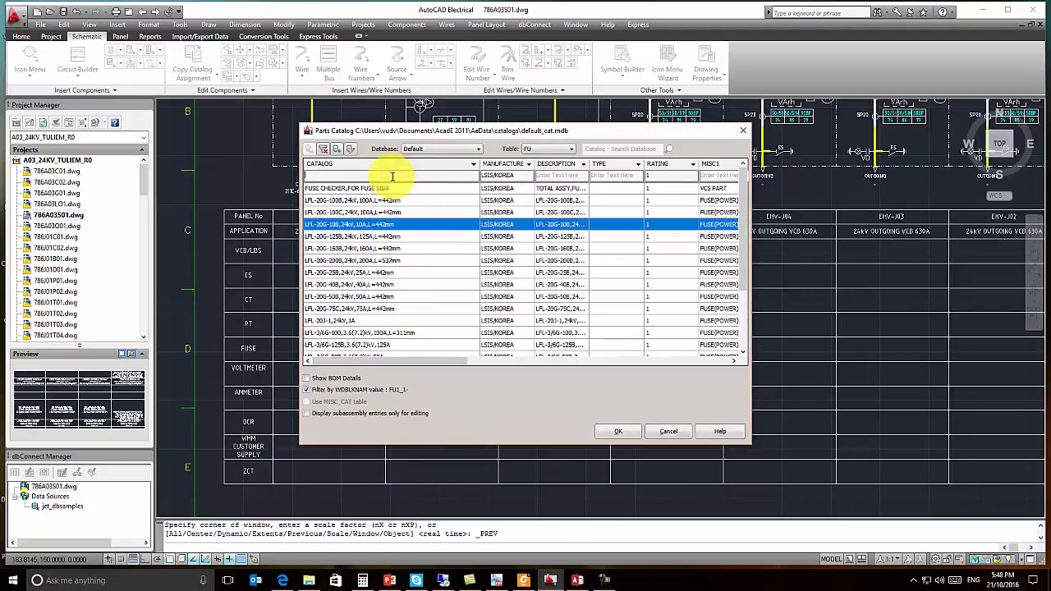
type("lf")
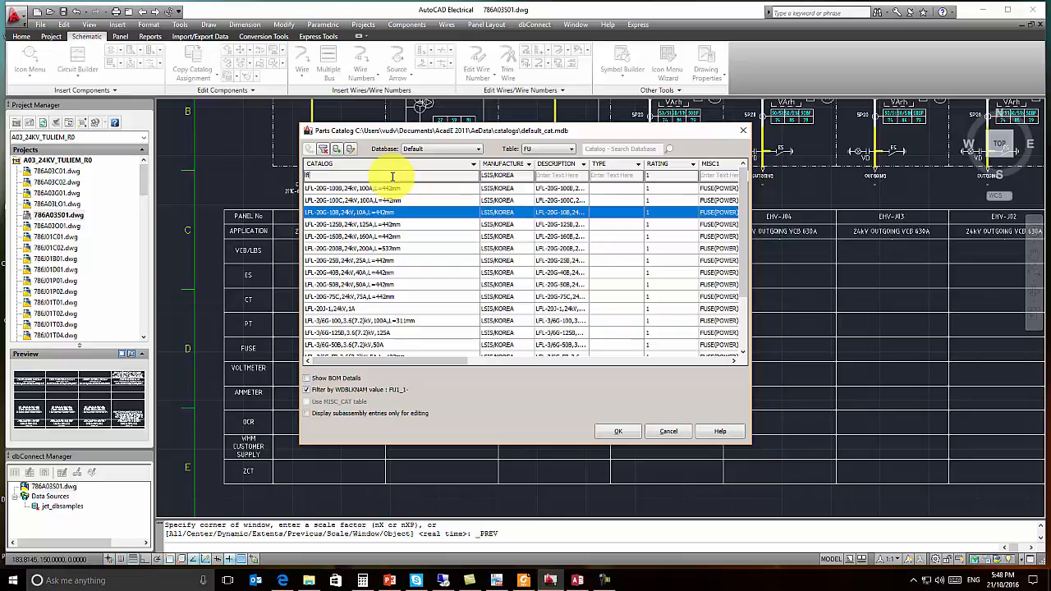
type("-20g")
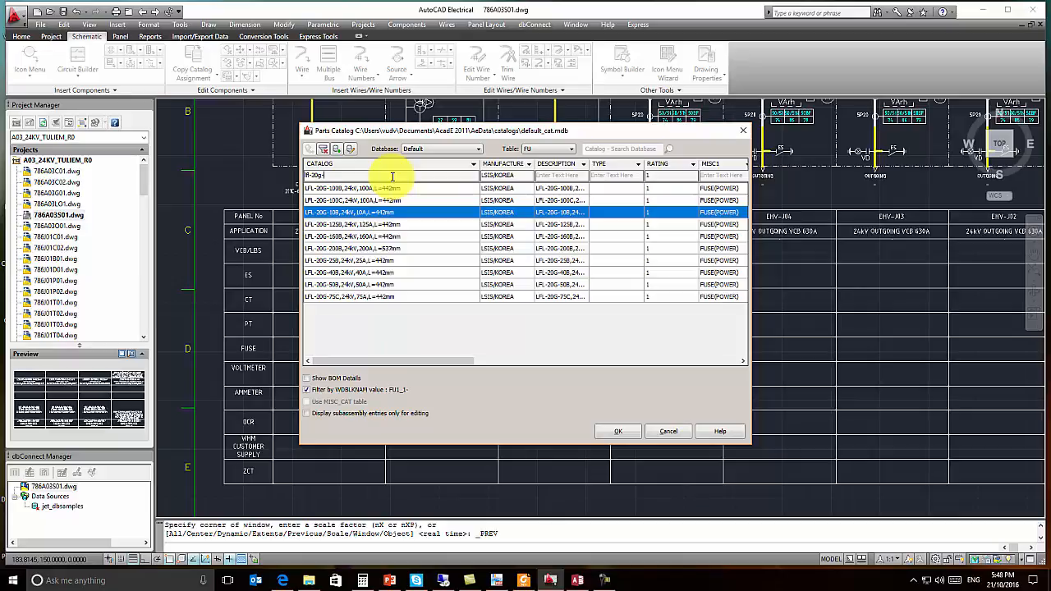
type("-10b")
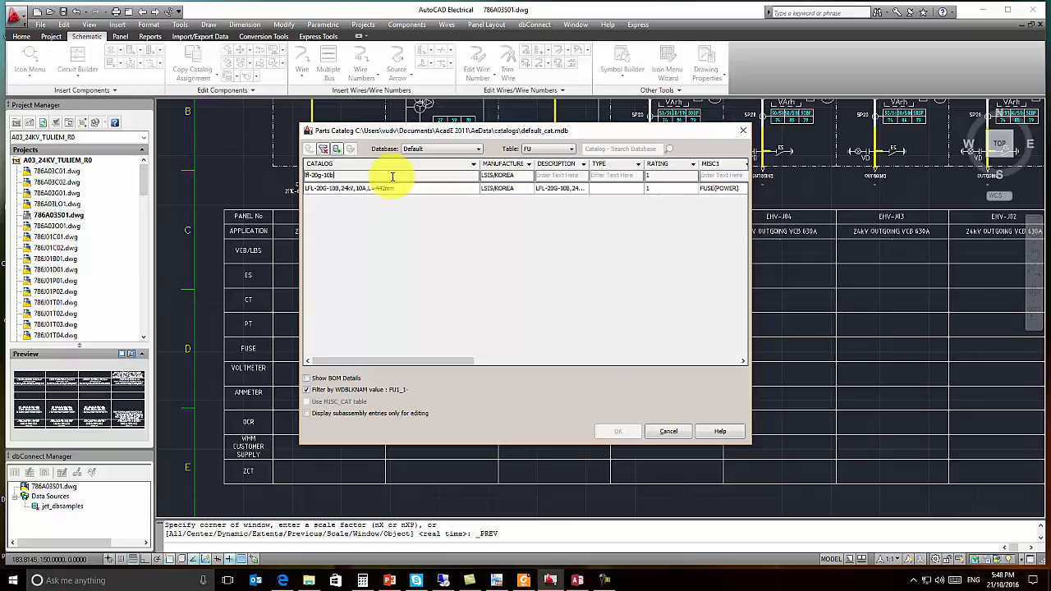
left_click(380, 190)
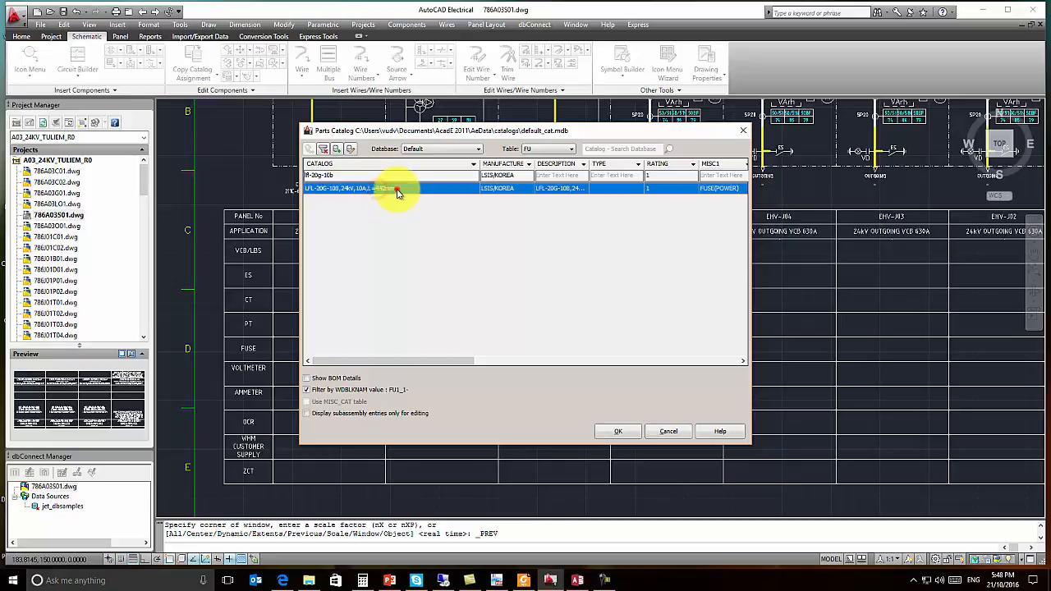
double_click(399, 188)
left_click(512, 417)
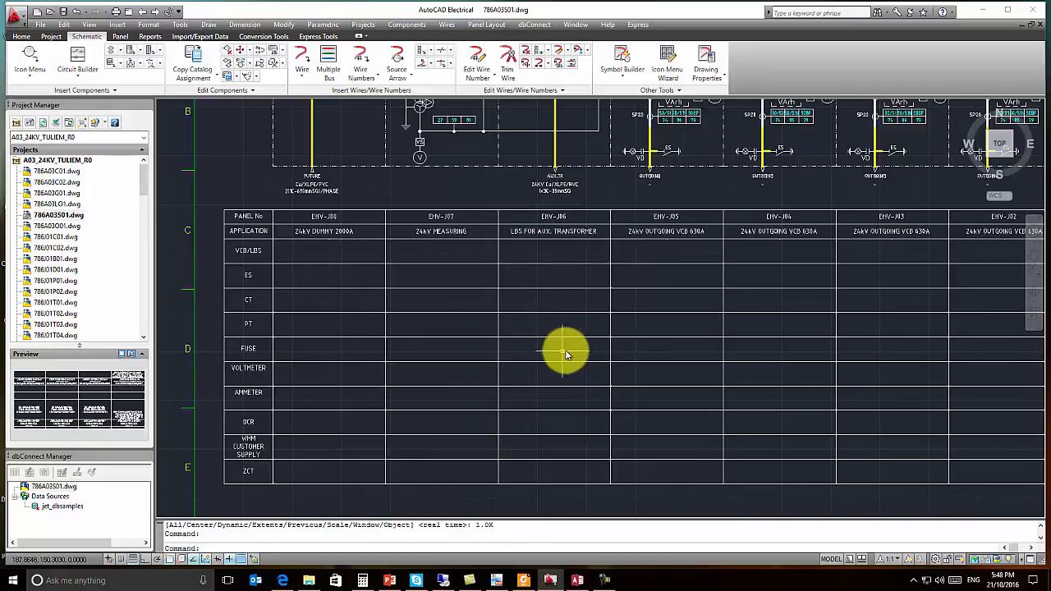
- Open the voltmeter component in the EHV-J07 column for editing and bring up its parts catalog lookup
scroll(567, 353, "down", 4)
scroll(522, 264, "up", 3)
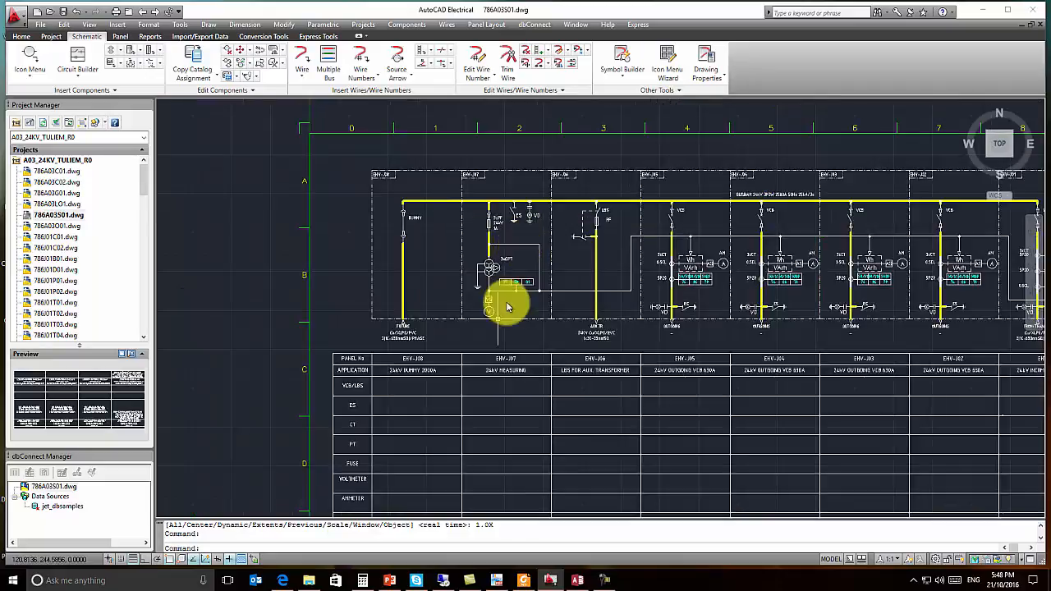
scroll(497, 308, "up", 2)
left_click(499, 304)
scroll(518, 340, "down", 4)
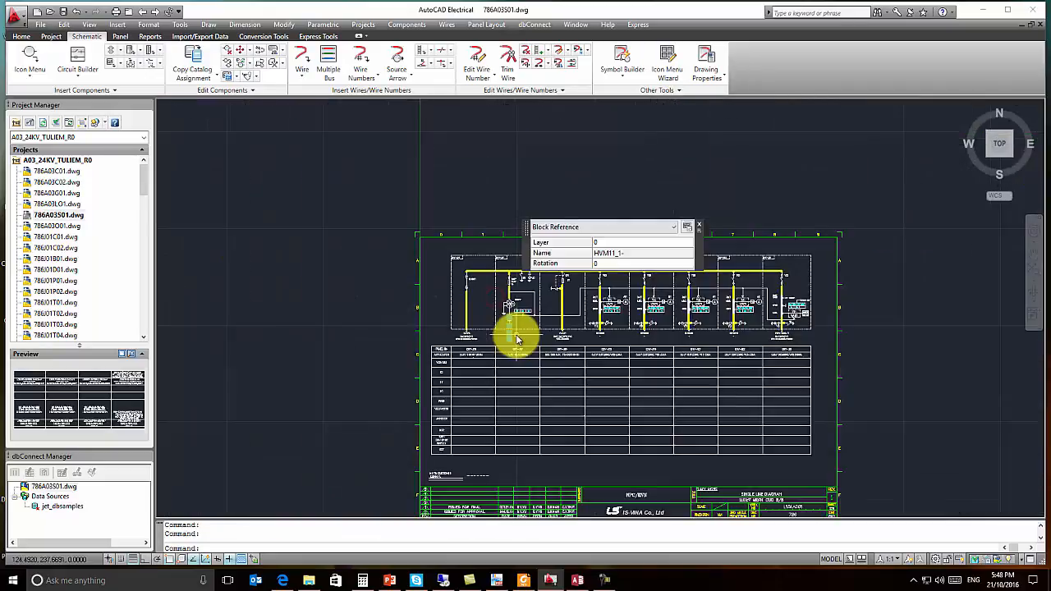
key("Escape")
scroll(501, 362, "up", 4)
scroll(345, 345, "up", 4)
left_click(462, 293)
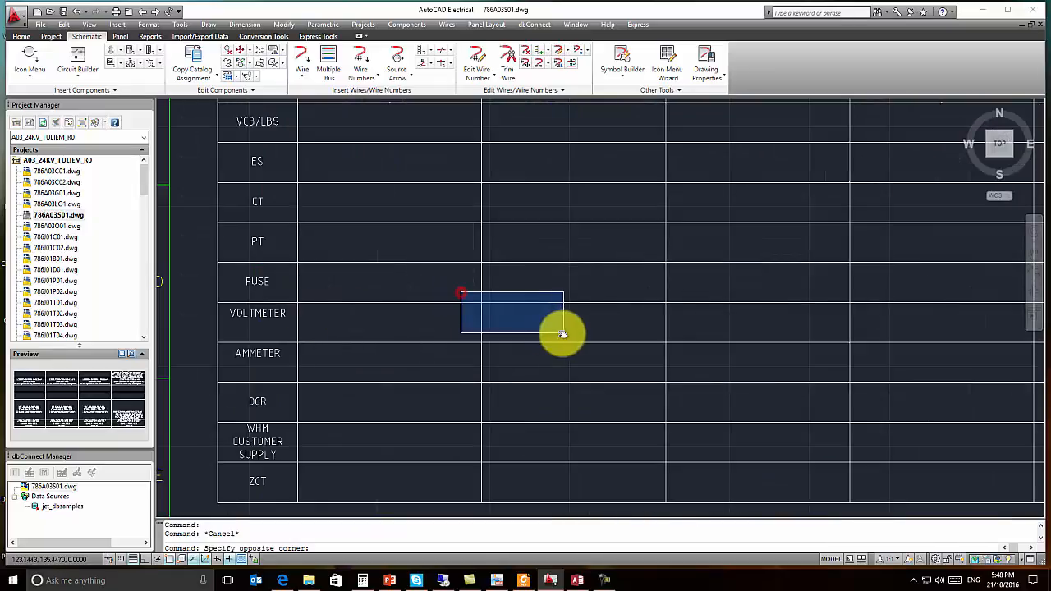
left_click(551, 332)
right_click(575, 323)
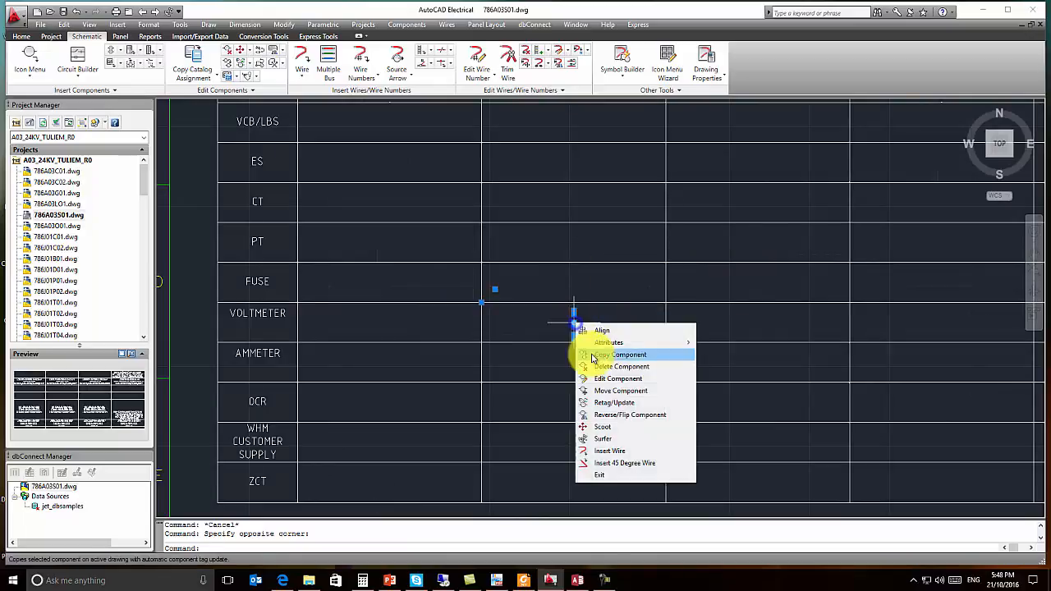
left_click(599, 378)
left_click(351, 344)
- Filter the catalog by wy-s96va, assign WY-S96VA,0-30kV,PT:23/0.11kV,50Hz,1.5CL to the EHV-J07 voltmeter and accept the component edit
left_click(368, 176)
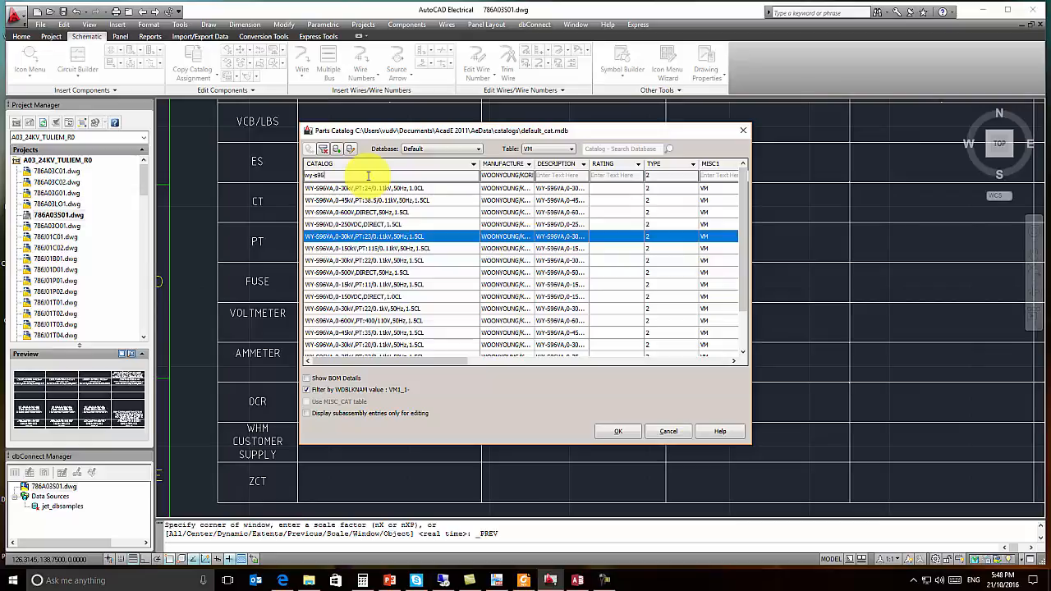
type("a")
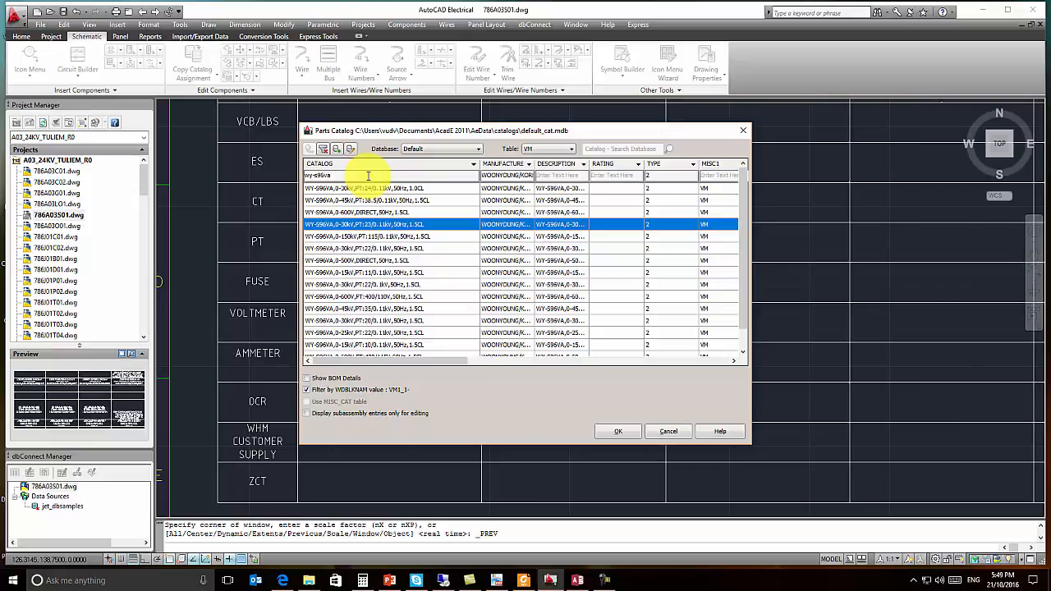
double_click(359, 225)
left_click(504, 415)
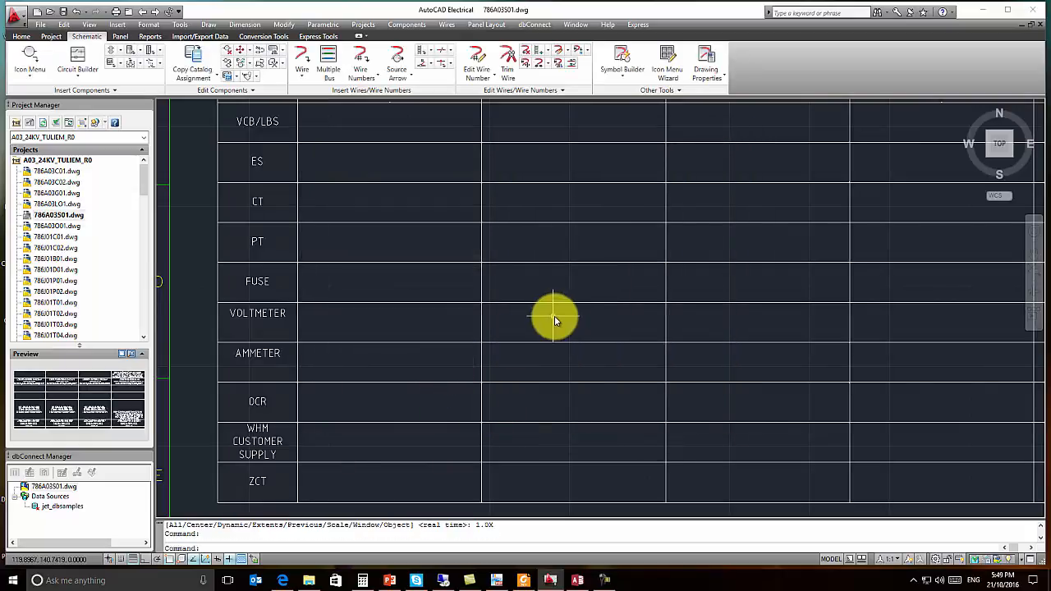
- Open the ammeter component in the EHV-J05 column for editing and bring up its parts catalog lookup
scroll(641, 328, "down", 5)
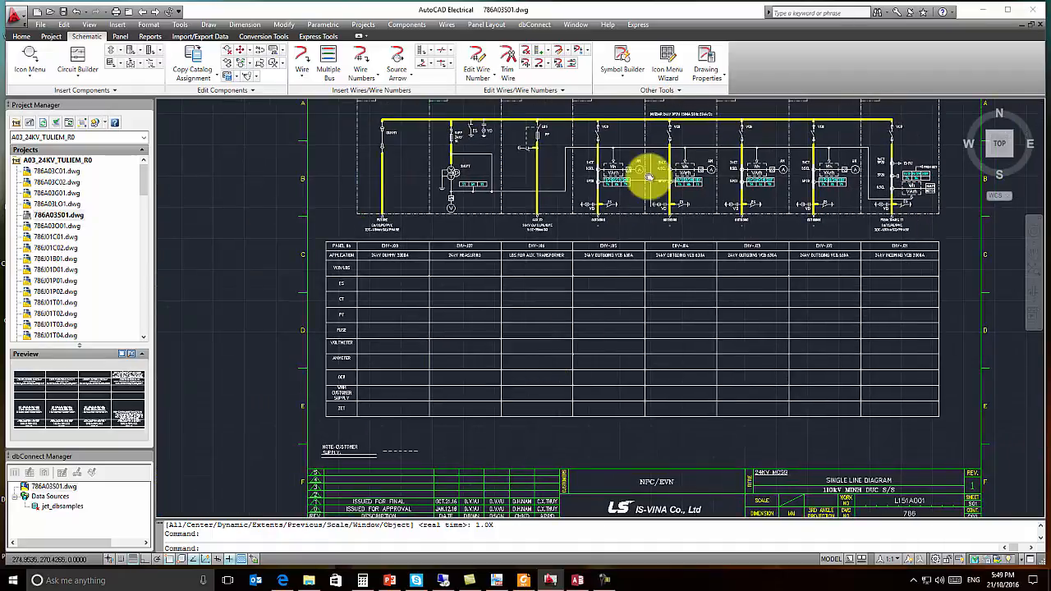
scroll(632, 170, "up", 5)
left_click(605, 181)
scroll(605, 181, "down", 4)
scroll(606, 189, "down", 4)
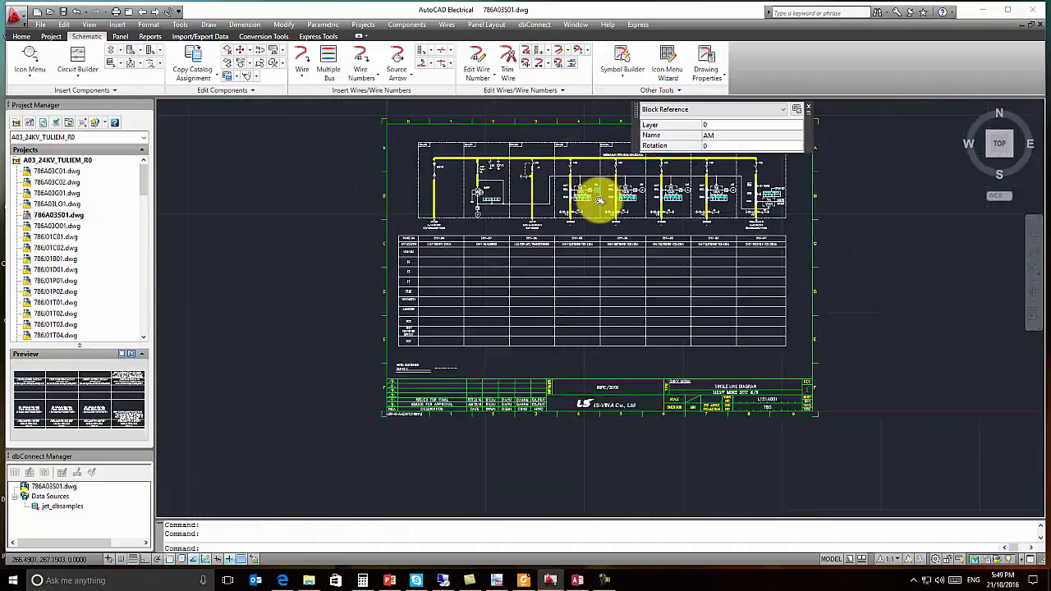
key("Escape")
key("Escape")
scroll(580, 204, "up", 6)
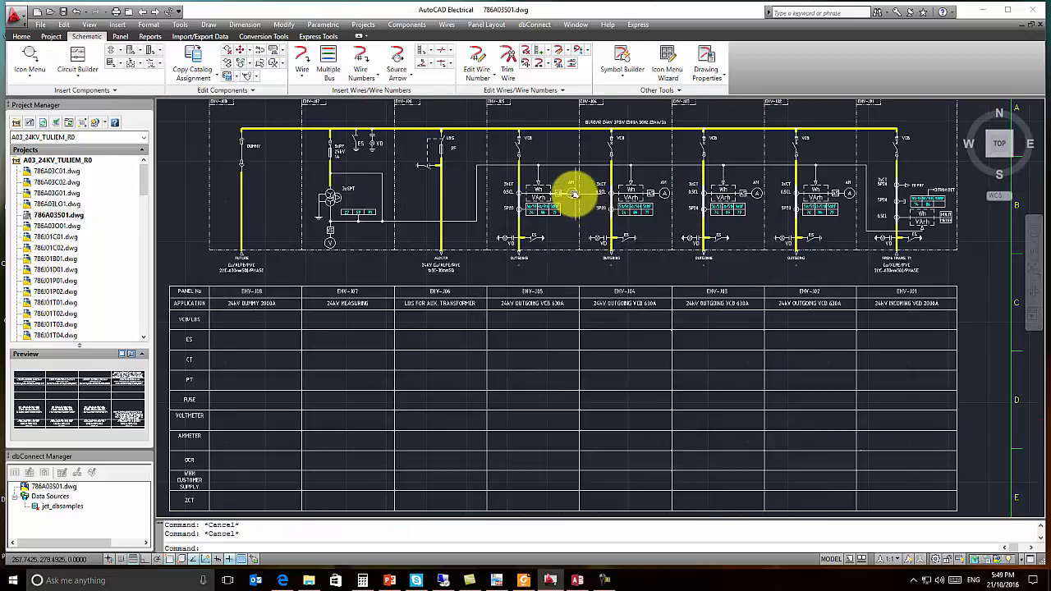
middle_click_drag(534, 390, 556, 249)
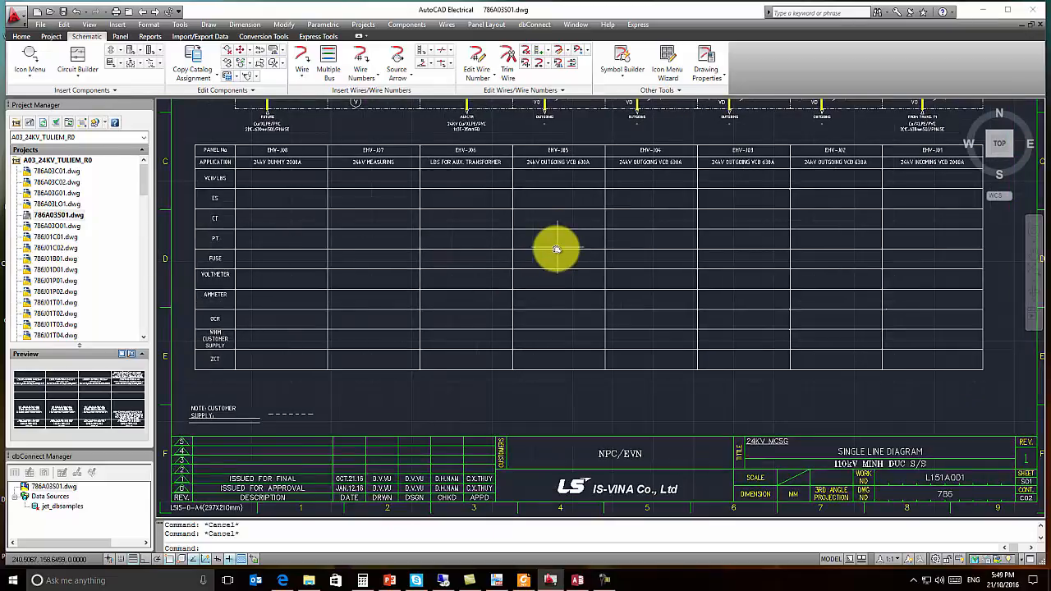
left_click(501, 285)
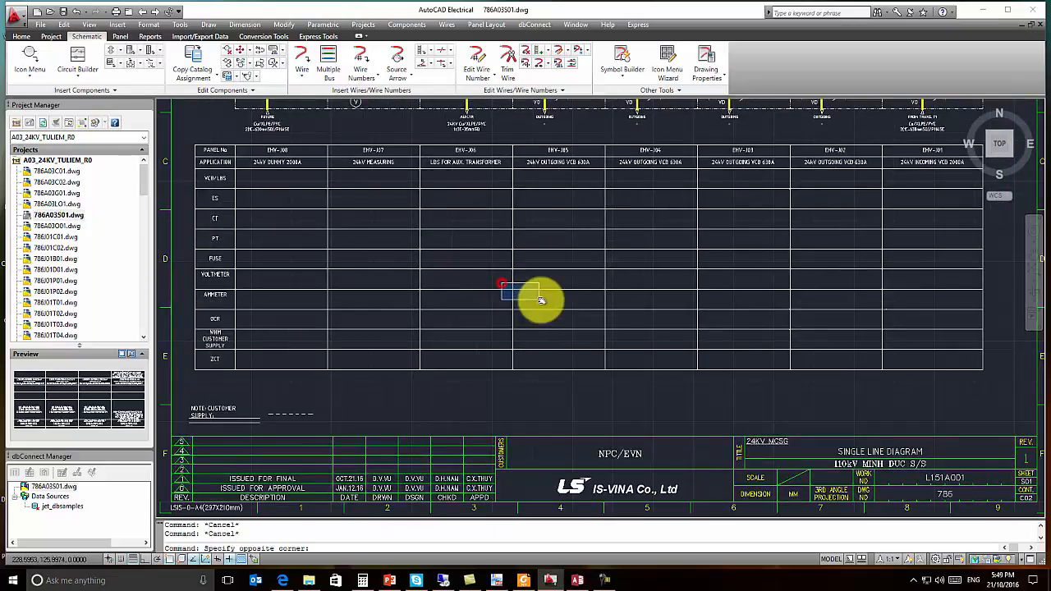
left_click(549, 299)
right_click(558, 305)
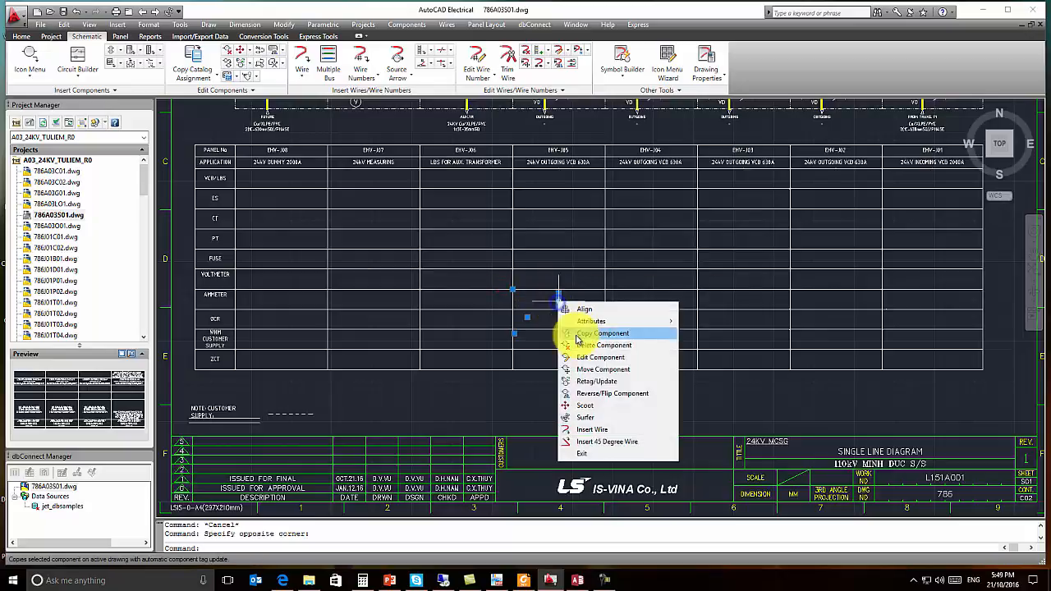
left_click(580, 354)
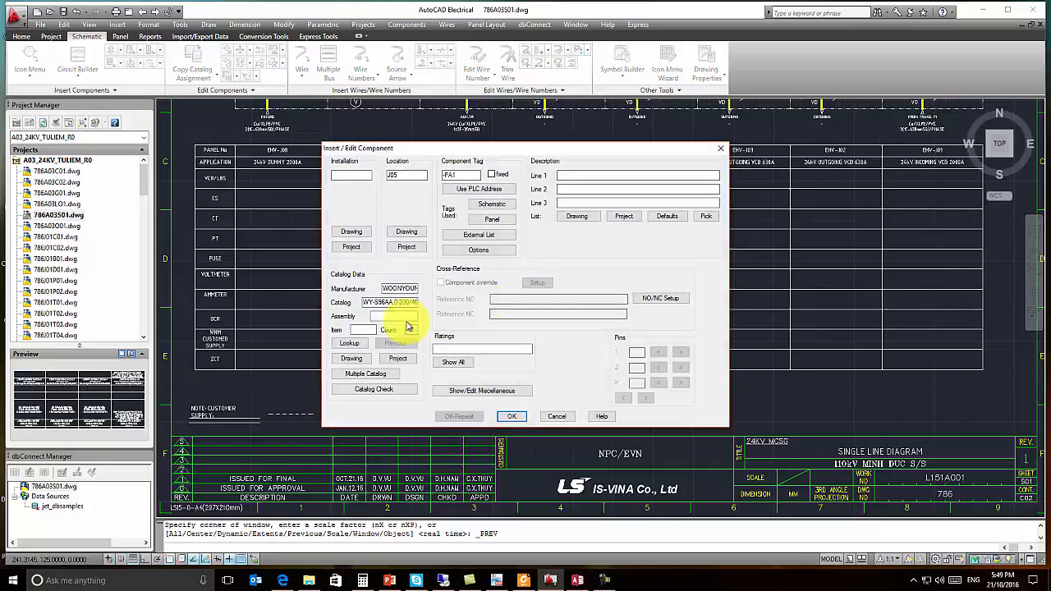
left_click(351, 342)
- Filter the catalog by wy-s96aa,0-200, assign WY-S96AA,0-200/400A,CT:200-400/1A,50Hz,1.5CL,2 SCALE to the EHV-J05 ammeter and accept the component edit
left_click(359, 176)
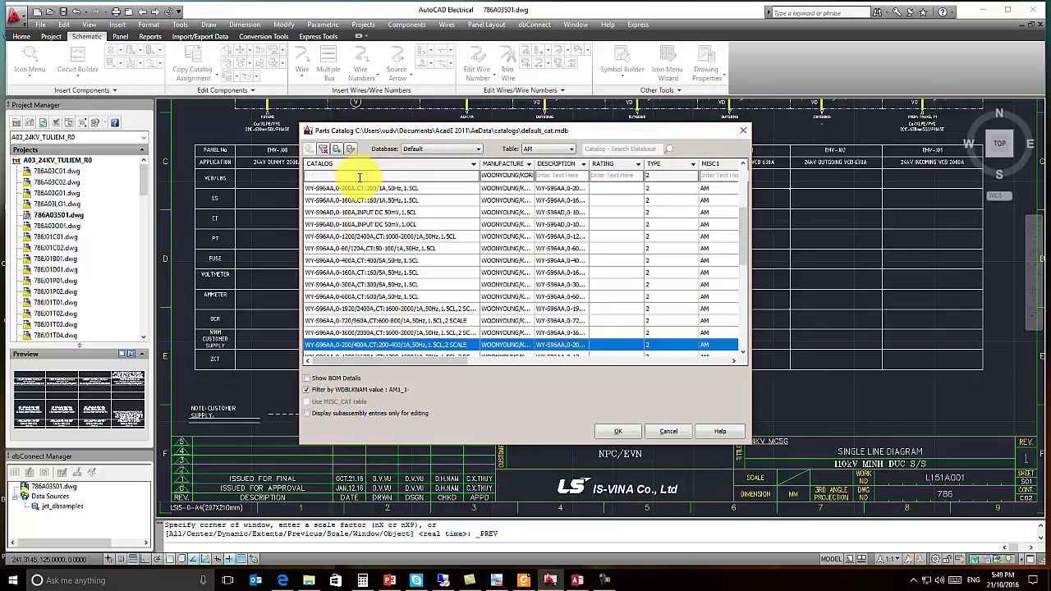
type("wys")
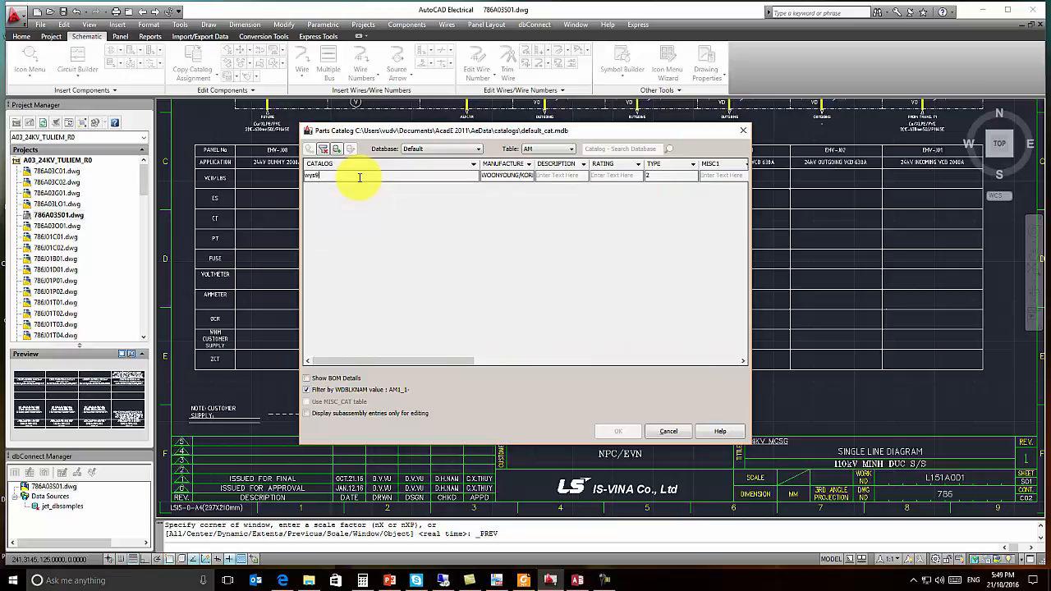
key("BackSpace")
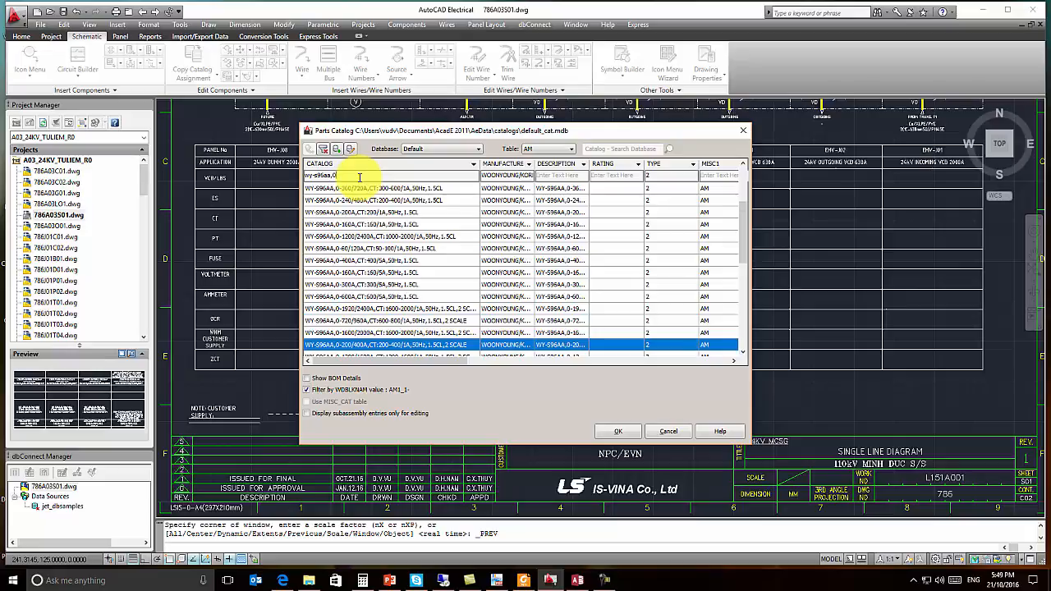
type("200")
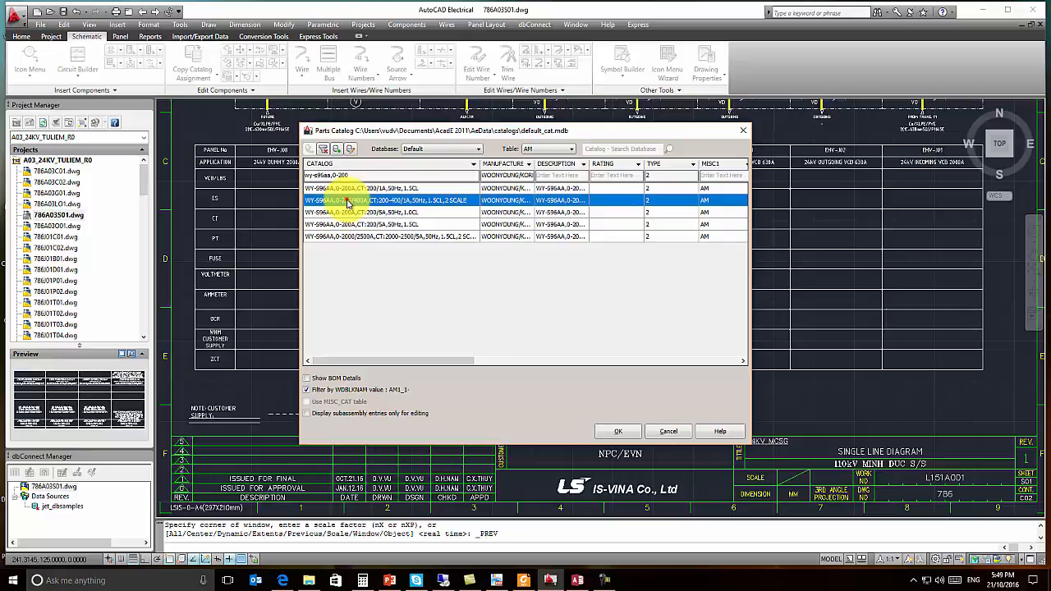
double_click(348, 203)
left_click(500, 415)
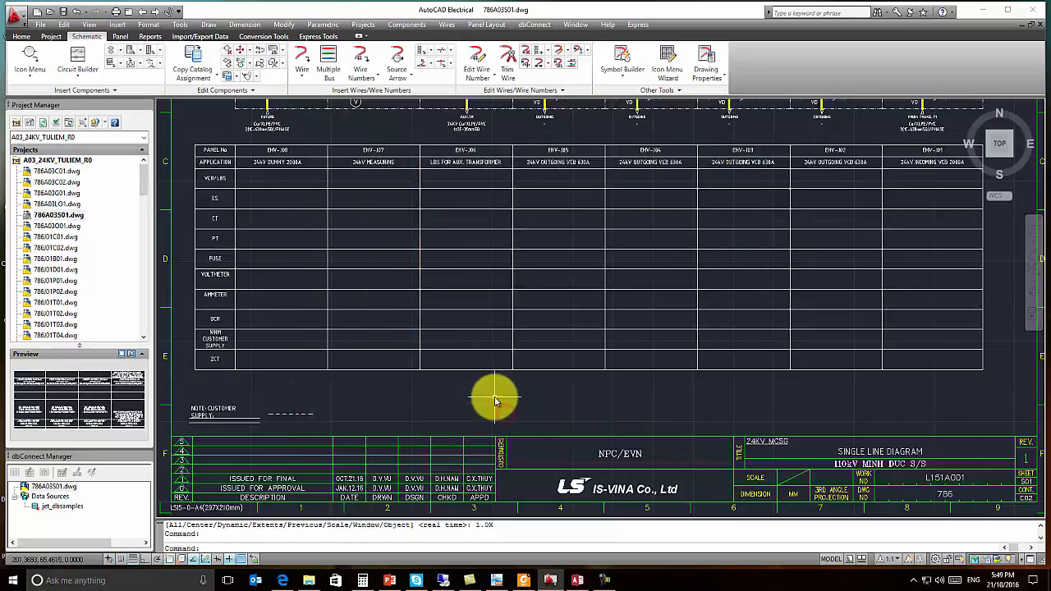
- Start copying a catalog part number assignment with the EHV-J05 ammeter component as the master
middle_click_drag(572, 274, 397, 406)
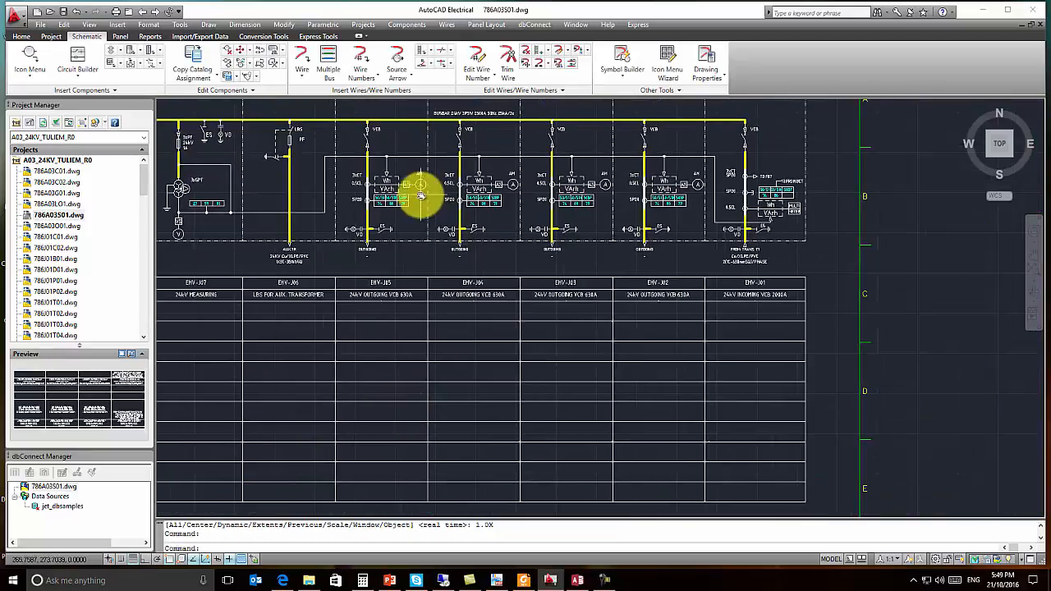
scroll(425, 197, "down", 1)
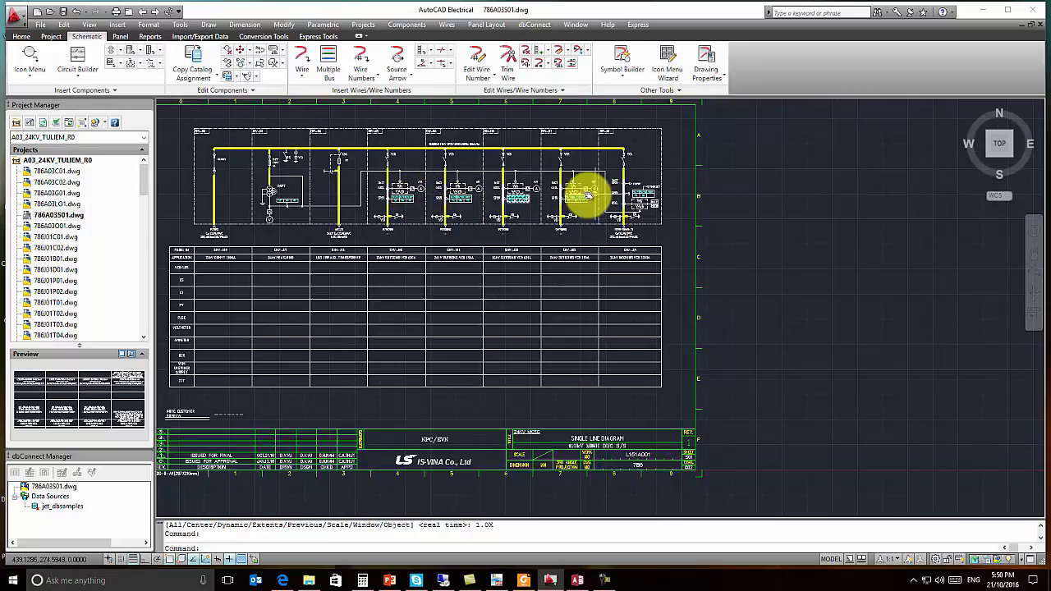
scroll(392, 332, "up", 1)
middle_click_drag(387, 333, 575, 275)
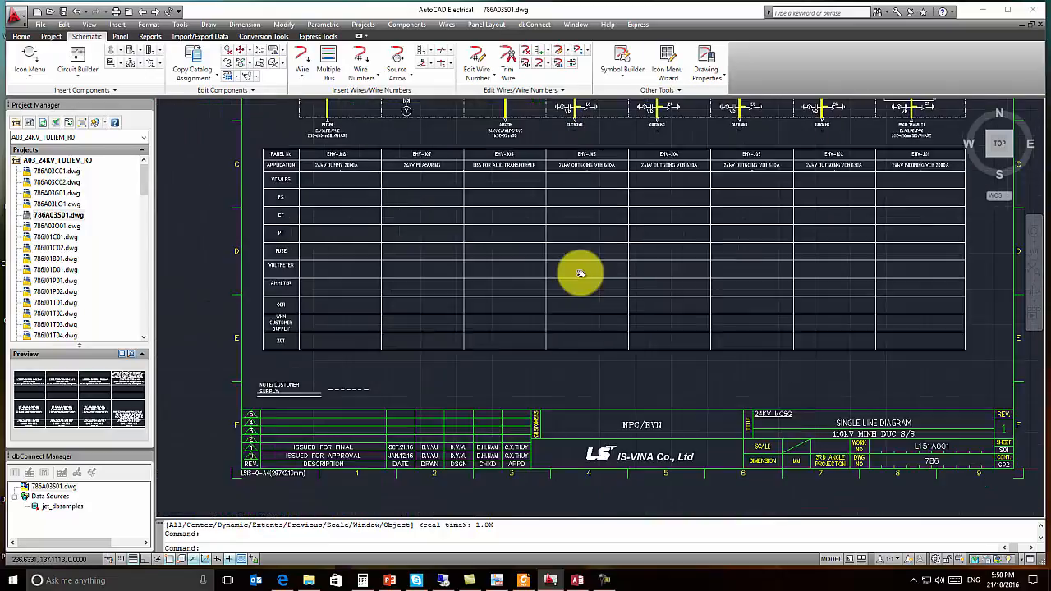
left_click(537, 271)
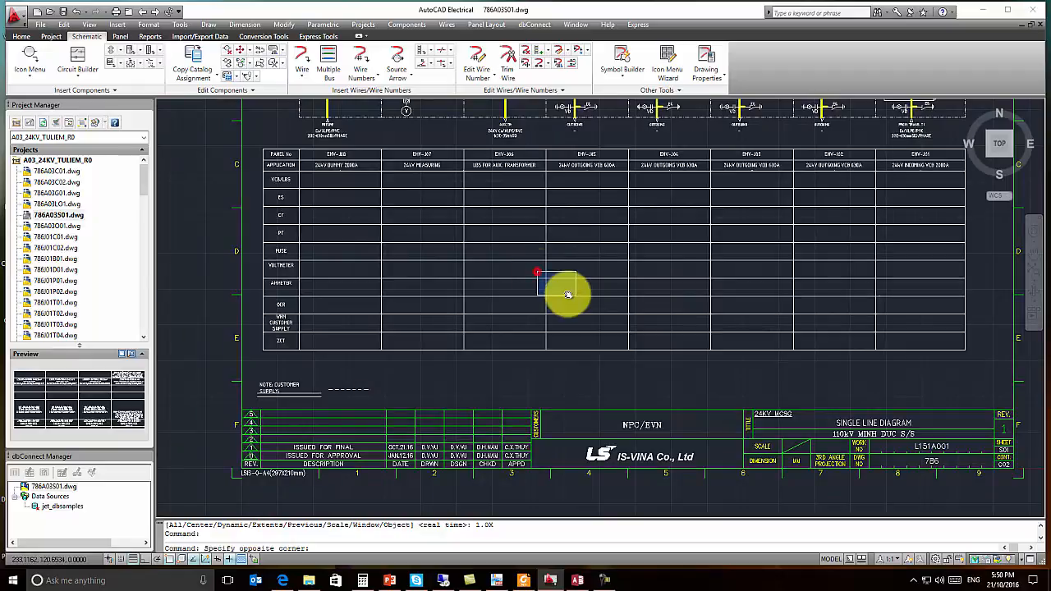
left_click(578, 296)
scroll(553, 289, "up", 6)
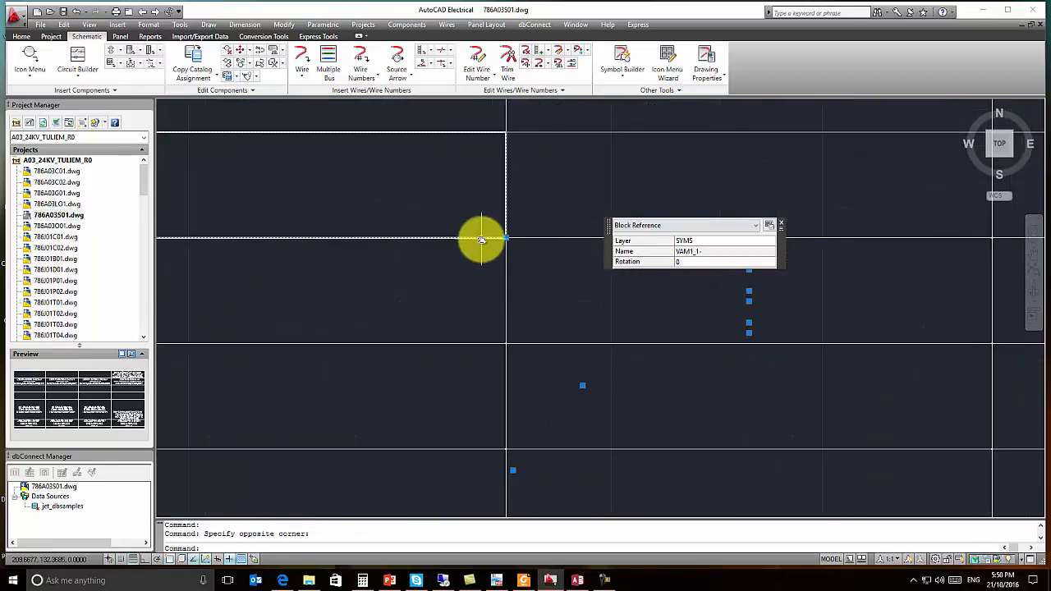
left_click(192, 66)
scroll(501, 238, "up", 3)
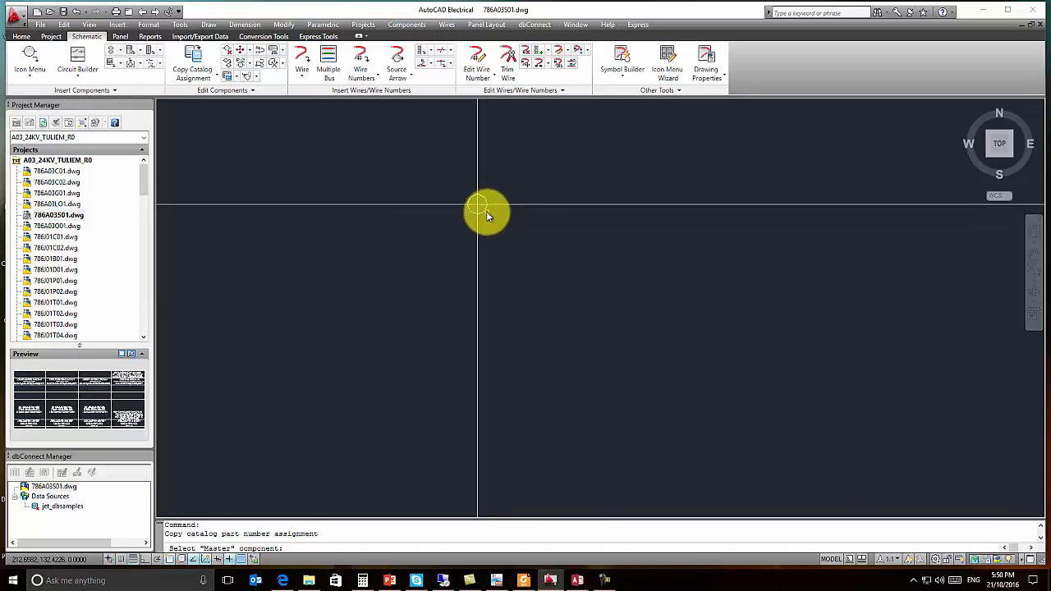
left_click(485, 211)
- Pick the ammeter components in the EHV-J04, EHV-J03 and EHV-J02 columns as targets and apply the copied catalog assignment
left_click(434, 348)
scroll(559, 328, "down", 3)
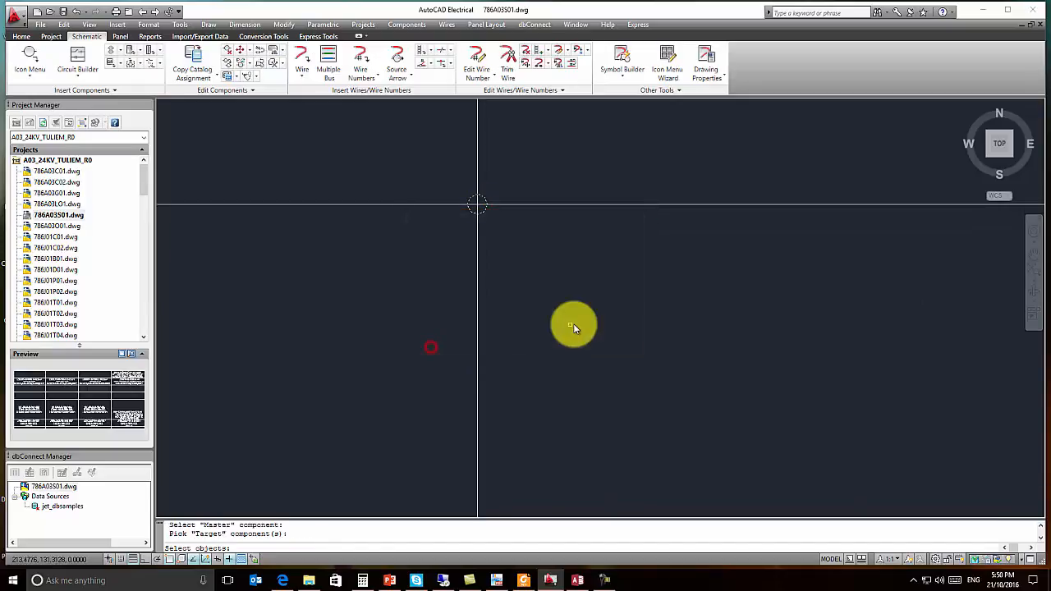
scroll(598, 342, "up", 5)
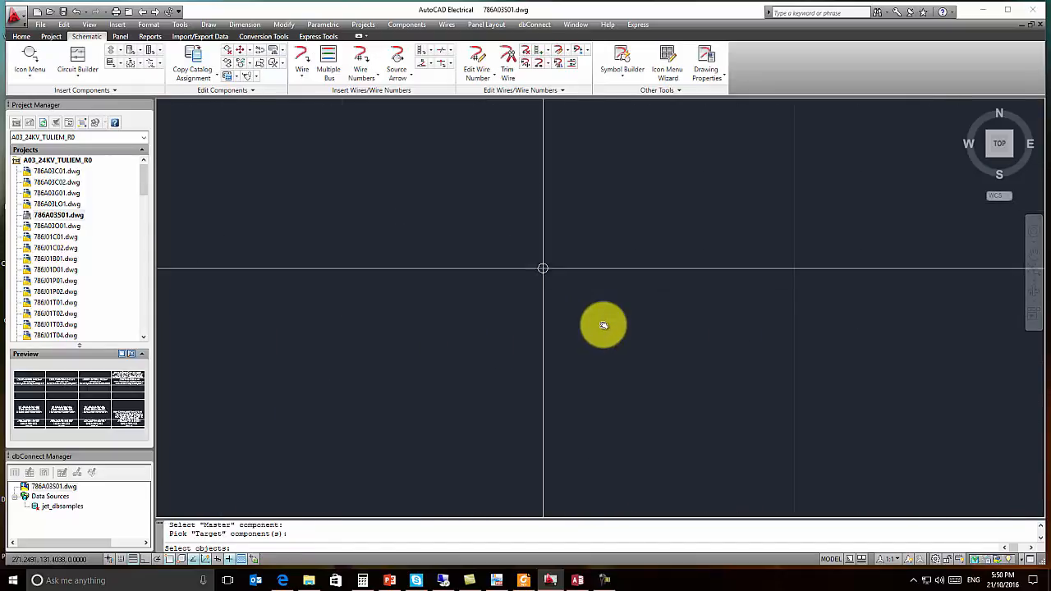
scroll(624, 291, "down", 3)
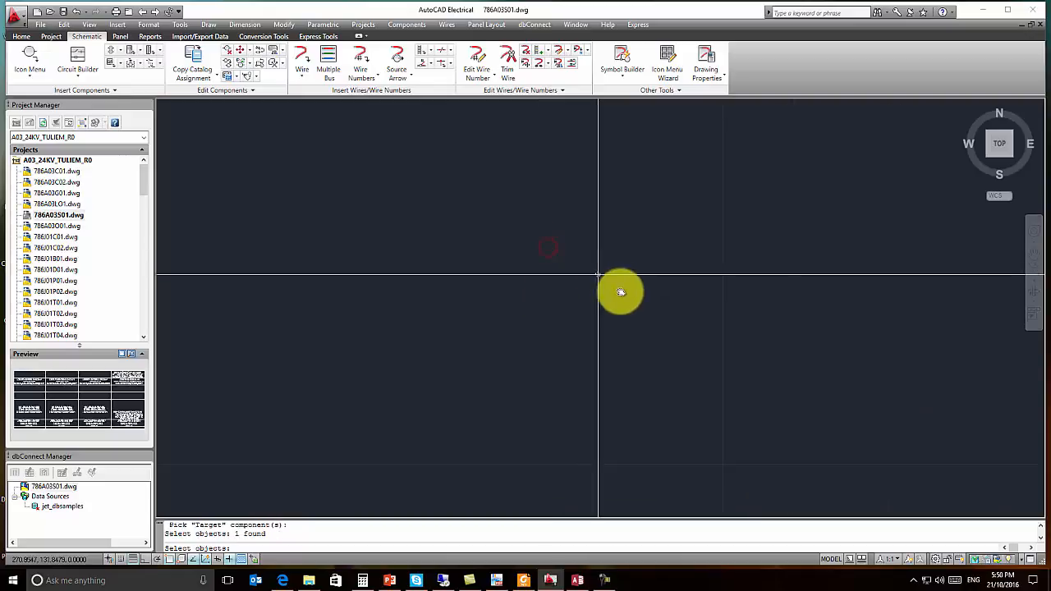
scroll(559, 341, "up", 4)
scroll(587, 317, "up", 2)
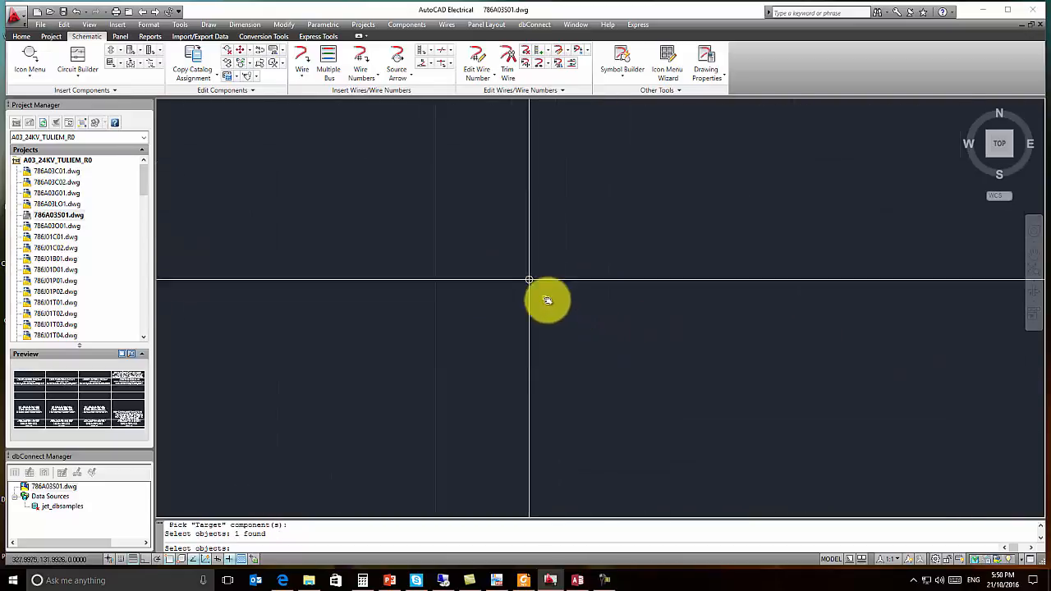
scroll(652, 320, "down", 6)
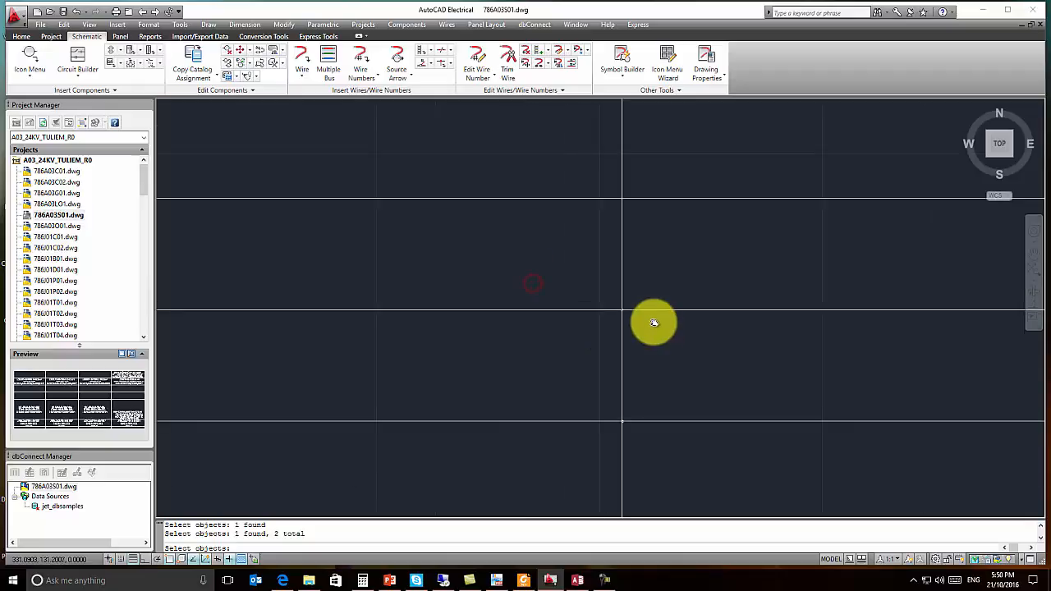
middle_click_drag(616, 369, 476, 416)
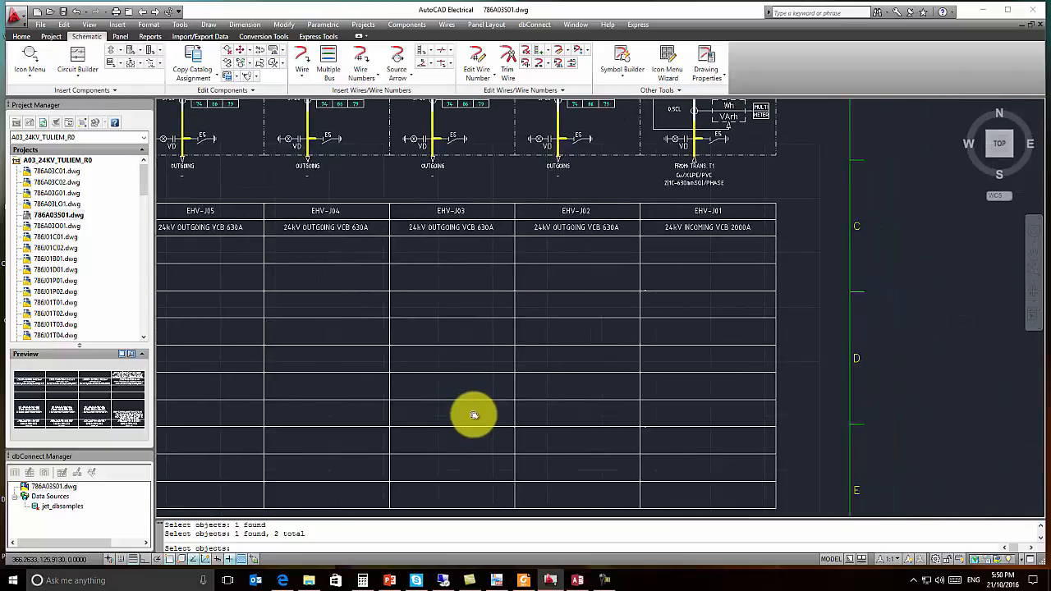
scroll(525, 410, "up", 6)
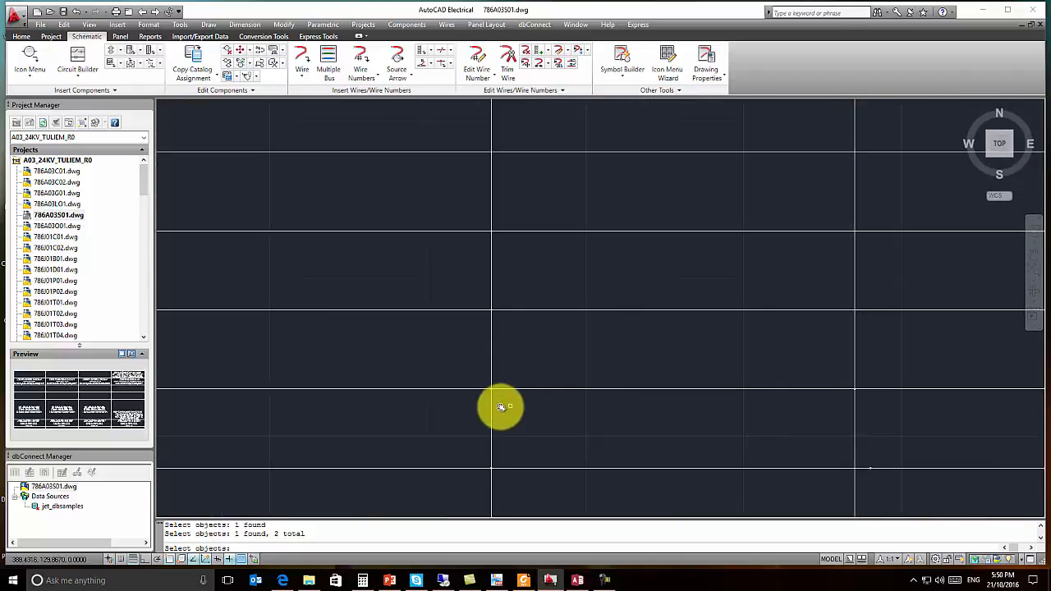
left_click(433, 320)
scroll(594, 363, "down", 6)
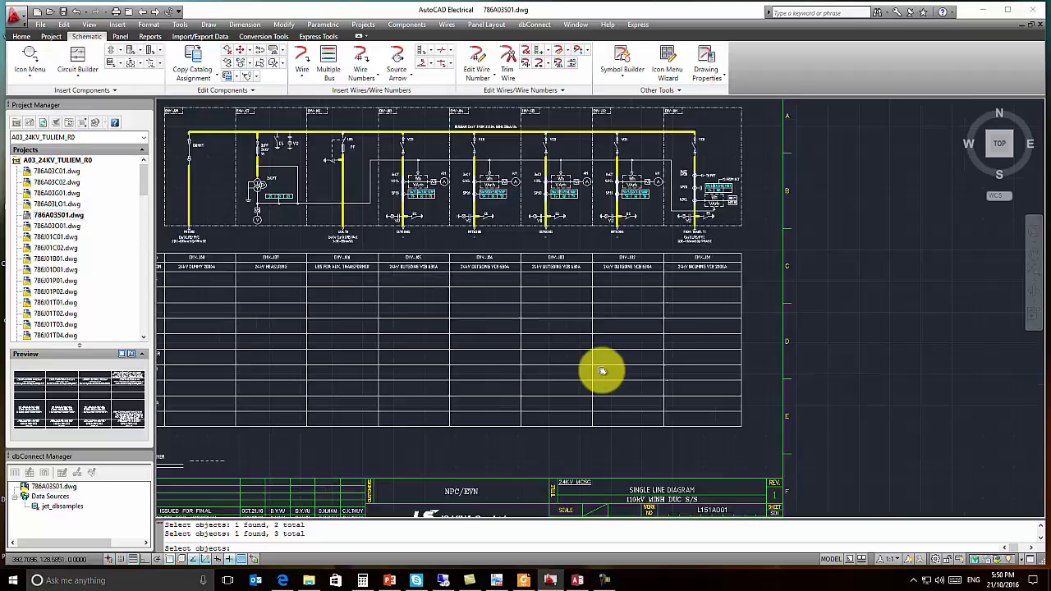
scroll(602, 371, "down", 2)
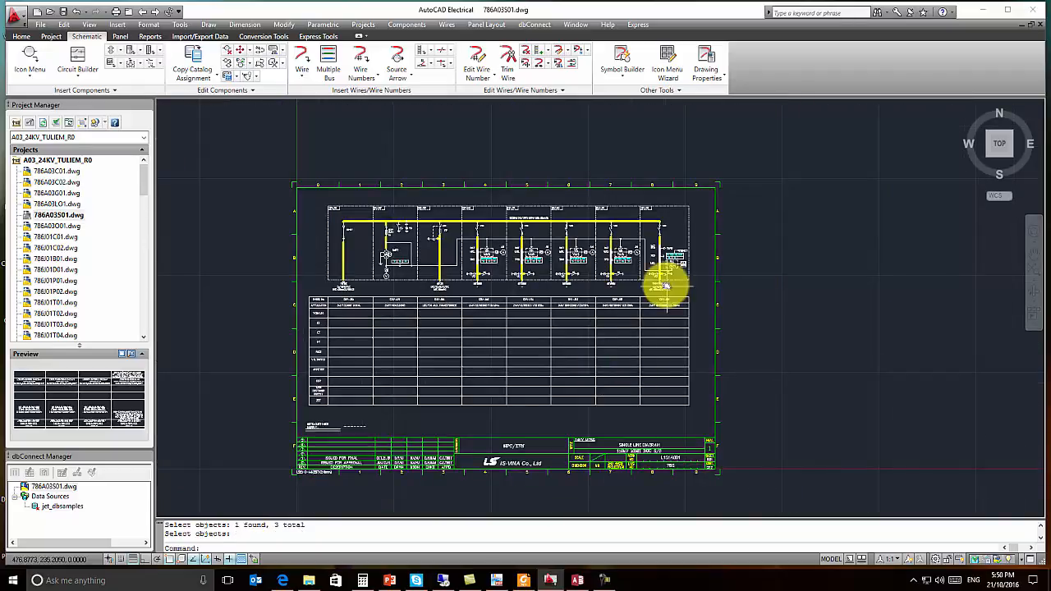
scroll(669, 279, "up", 3)
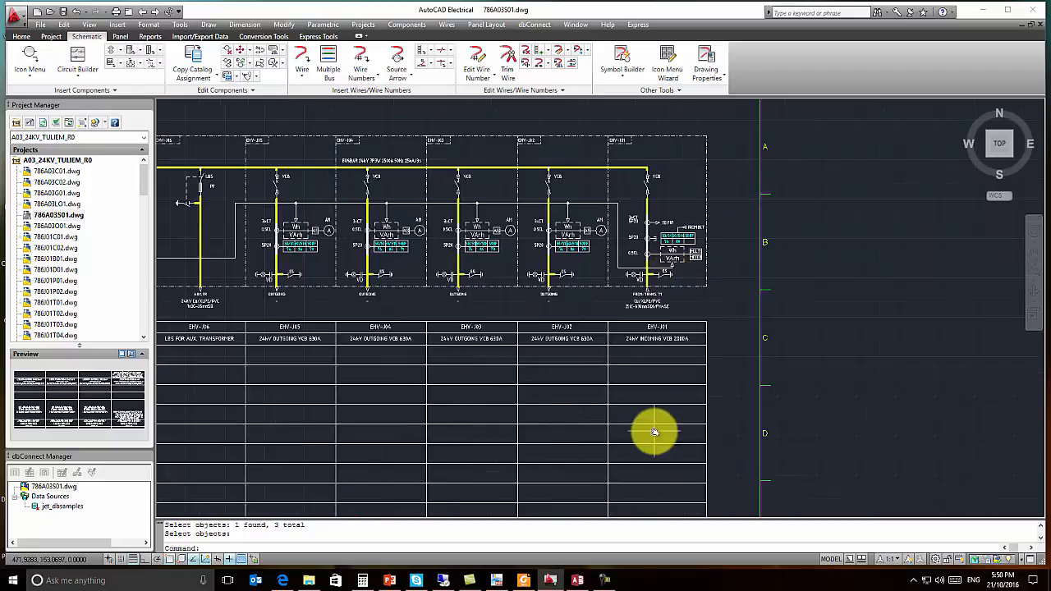
- Open the multimeter component in the EHV-J01 column of the table for editing and bring up its parts catalog lookup
scroll(682, 255, "up", 4)
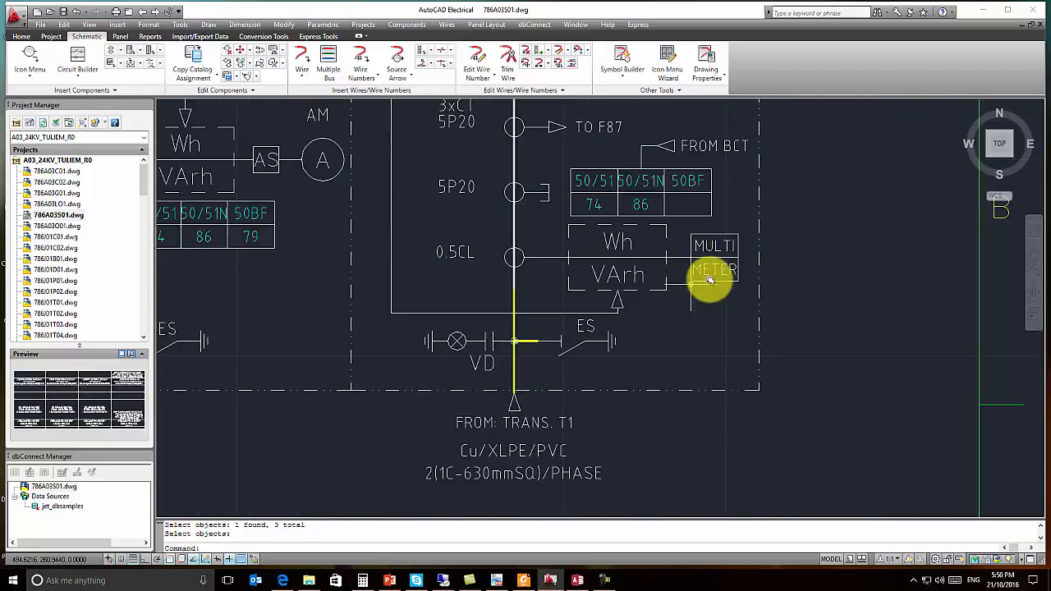
left_click(714, 259)
key("Escape")
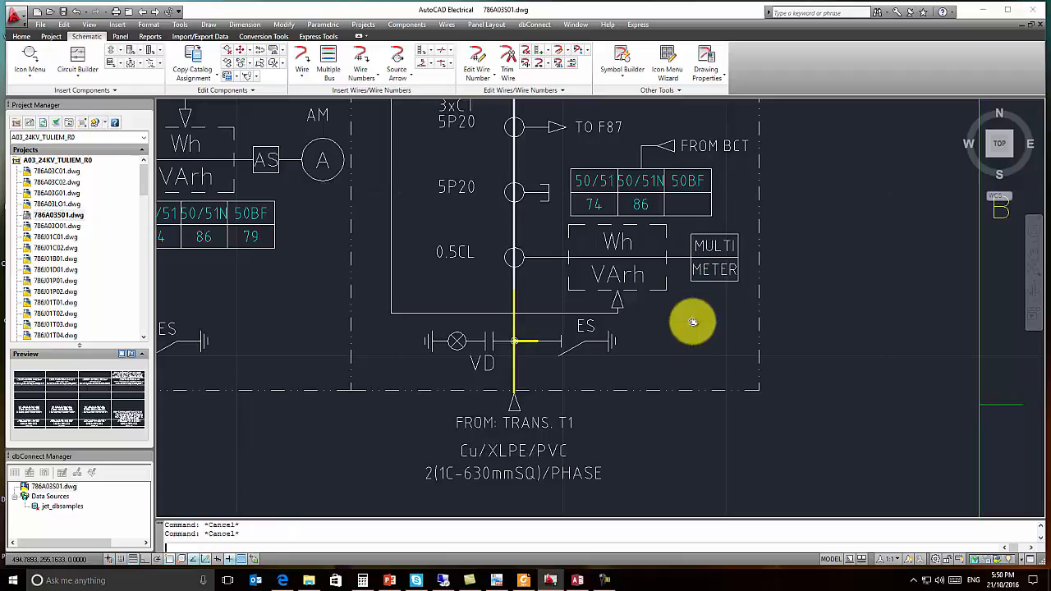
key("Escape")
scroll(687, 321, "down", 4)
middle_click_drag(652, 421, 646, 272)
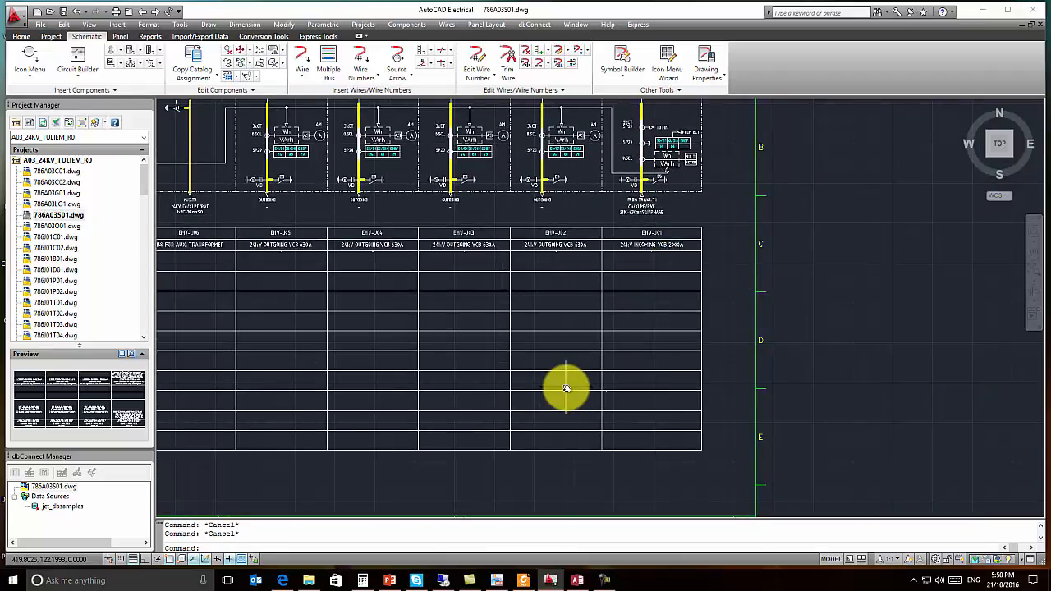
scroll(597, 377, "up", 1)
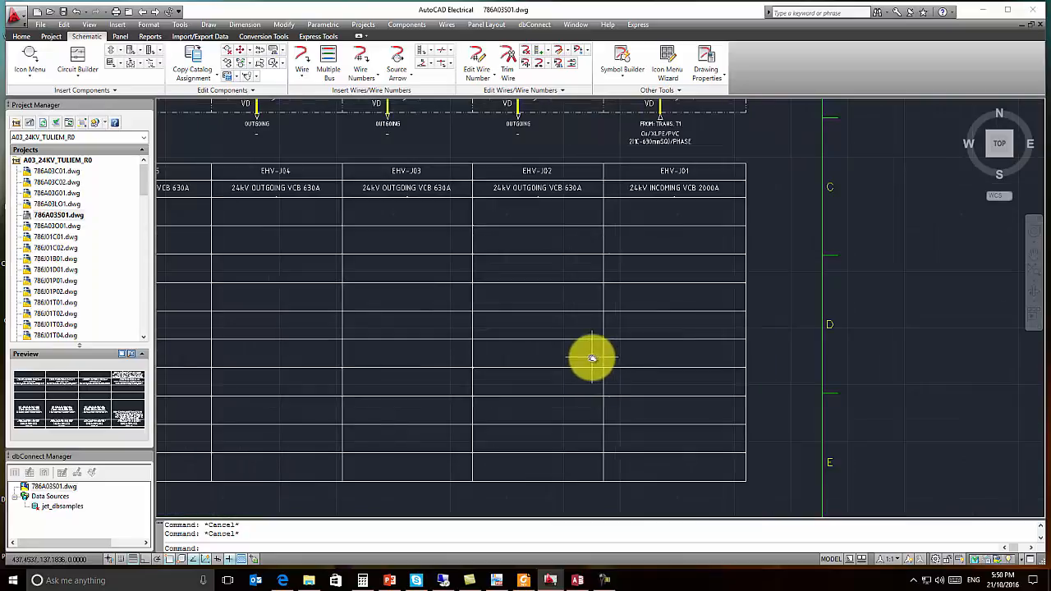
left_click(592, 358)
left_click(634, 380)
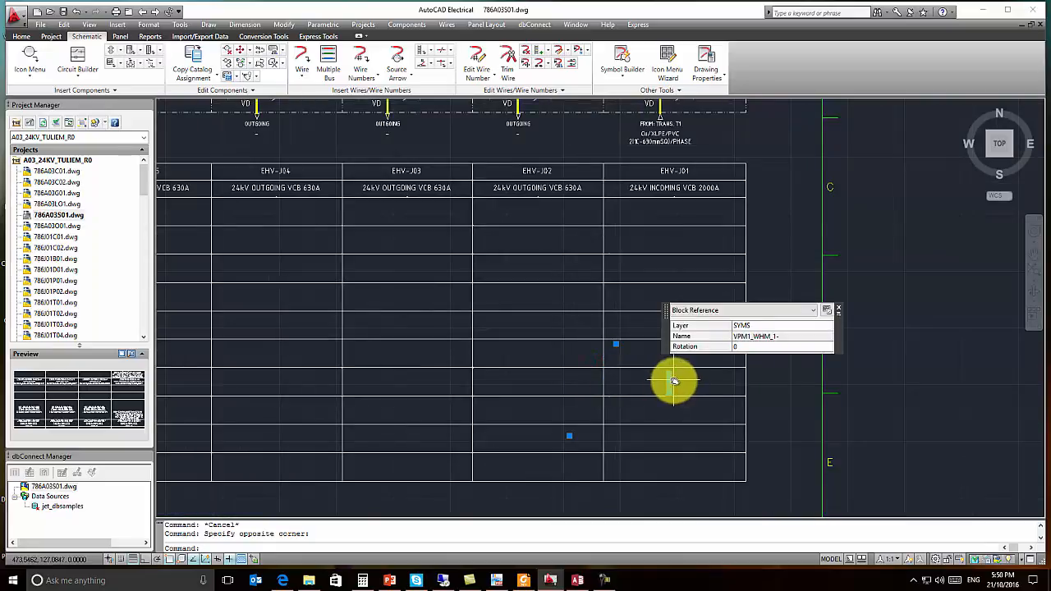
right_click(671, 383)
left_click(693, 433)
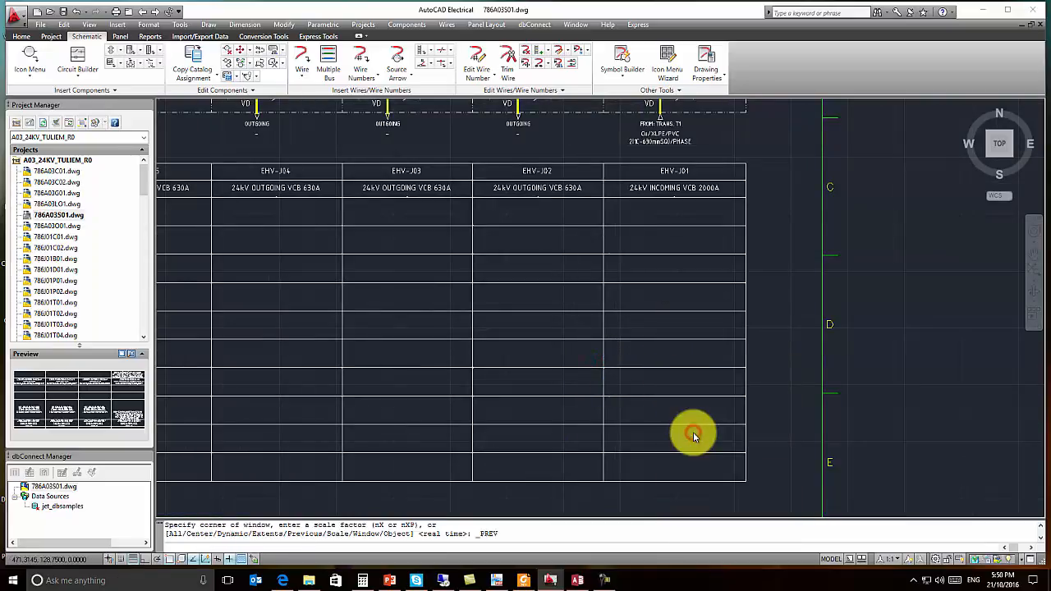
left_click(351, 343)
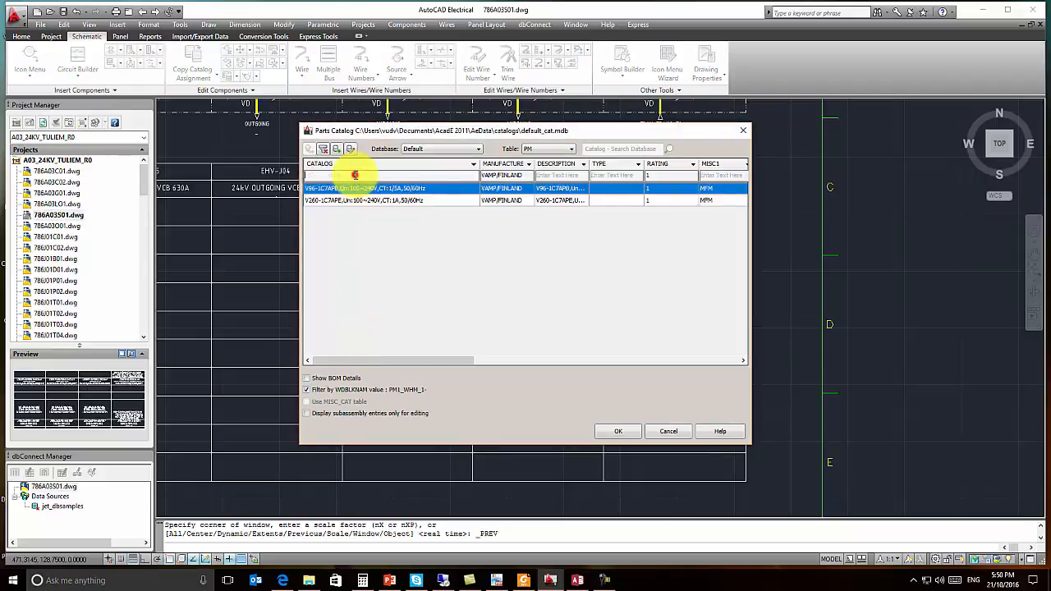
- Filter the catalog by v96, assign V96-1C7APB,Un:100~240V,CT:1/5A,50/60Hz to the EHV-J01 multimeter and accept the component edit
left_click(353, 174)
type("v96")
left_click(367, 190)
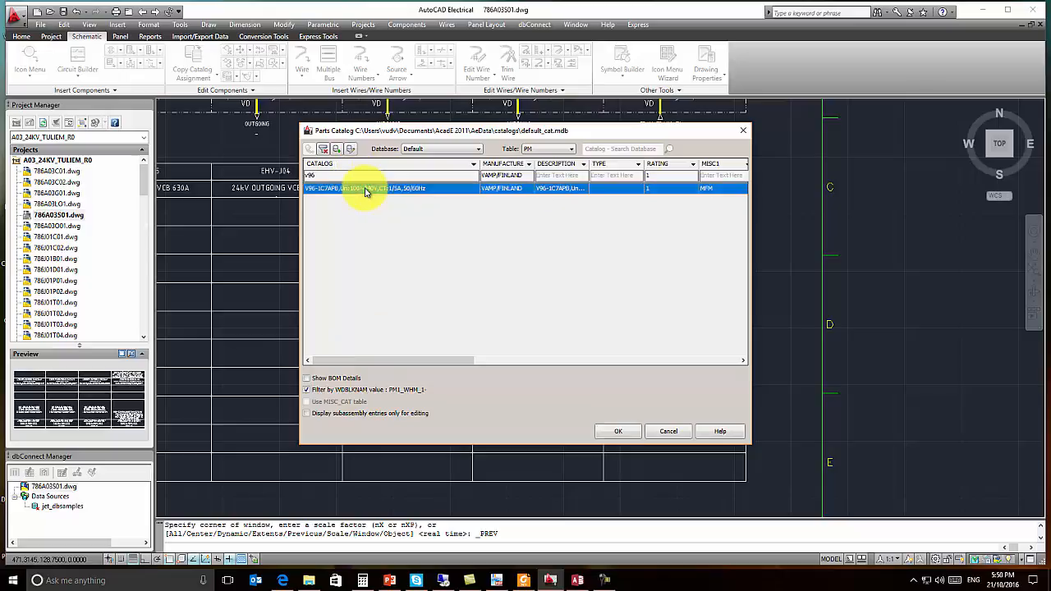
left_click(619, 431)
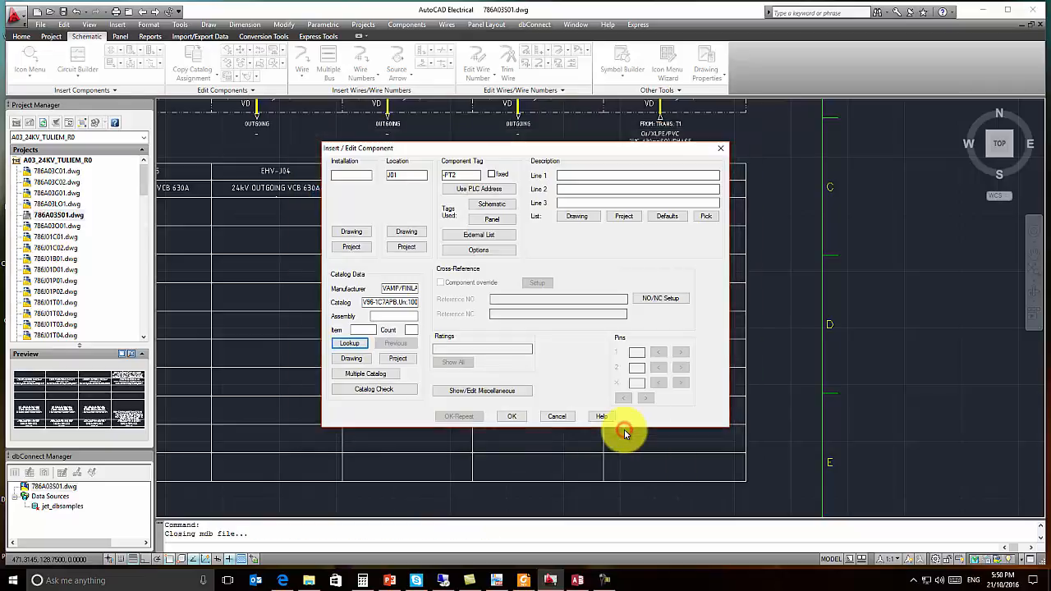
left_click(518, 418)
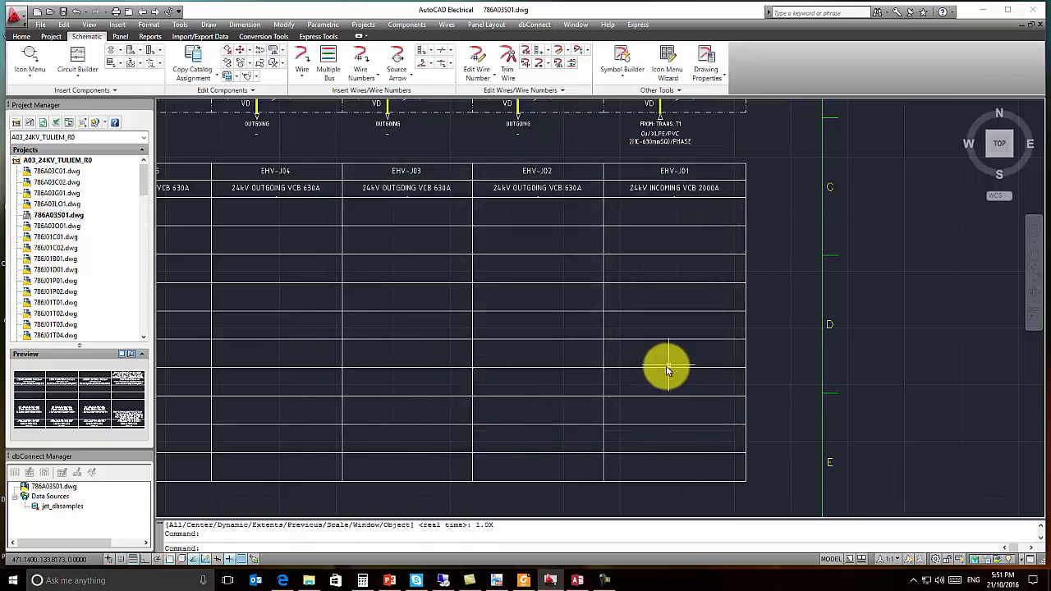
- Examine the EHV-J01 relay and meter symbols in the diagram and the OCR and WHM row labels in the table
scroll(629, 414, "down", 5)
scroll(651, 327, "up", 4)
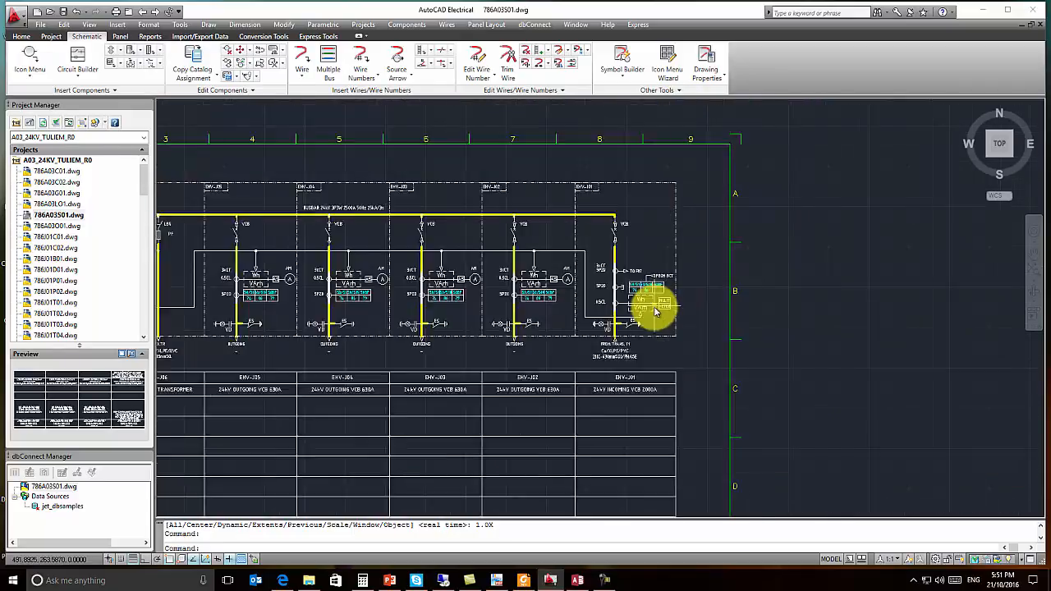
scroll(651, 327, "up", 5)
scroll(614, 300, "down", 7)
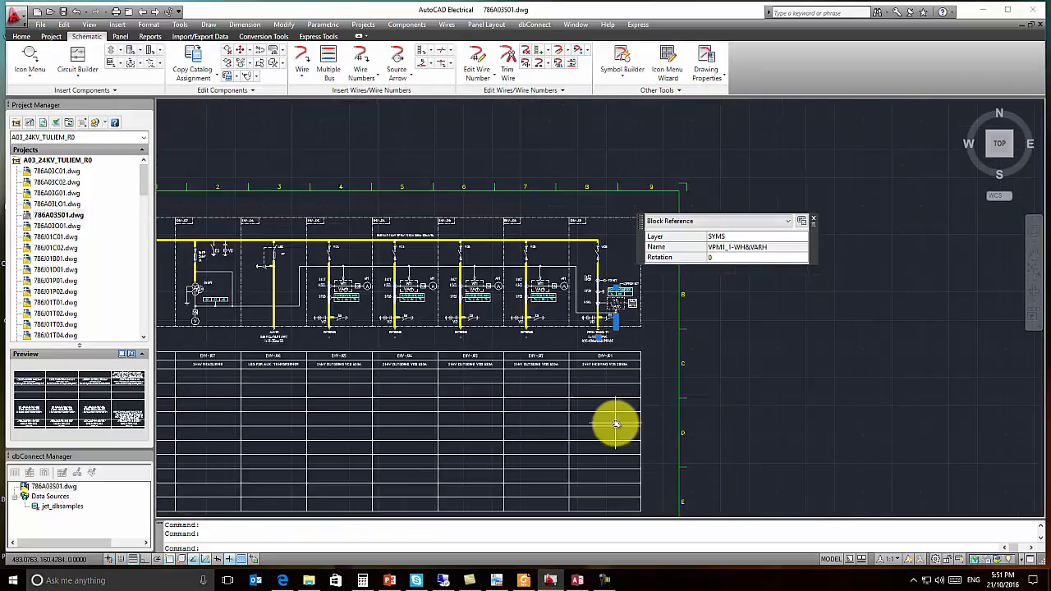
middle_click_drag(617, 414, 638, 324)
scroll(411, 352, "up", 4)
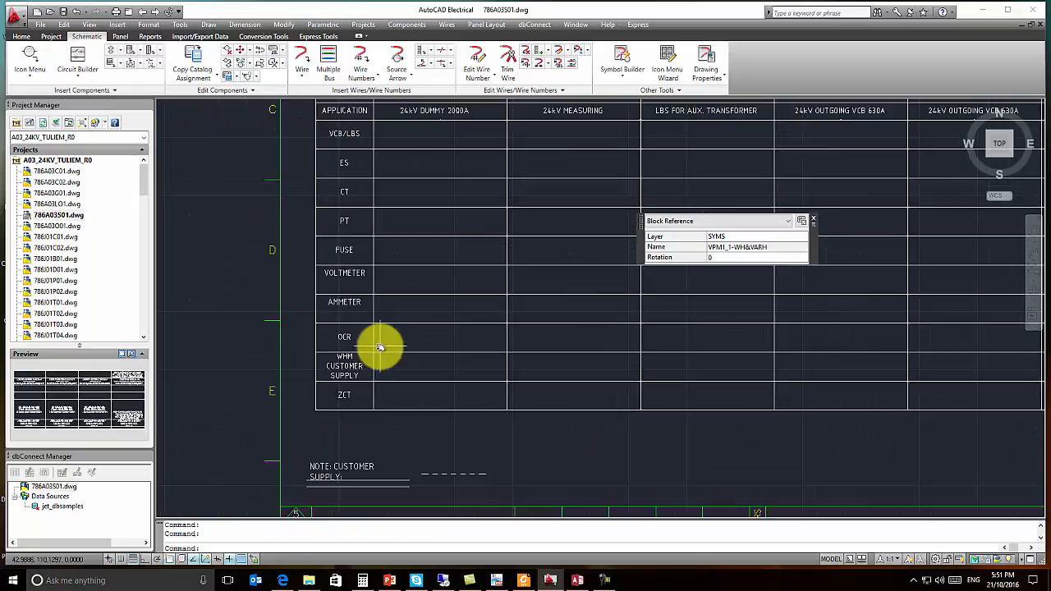
scroll(395, 340, "down", 2)
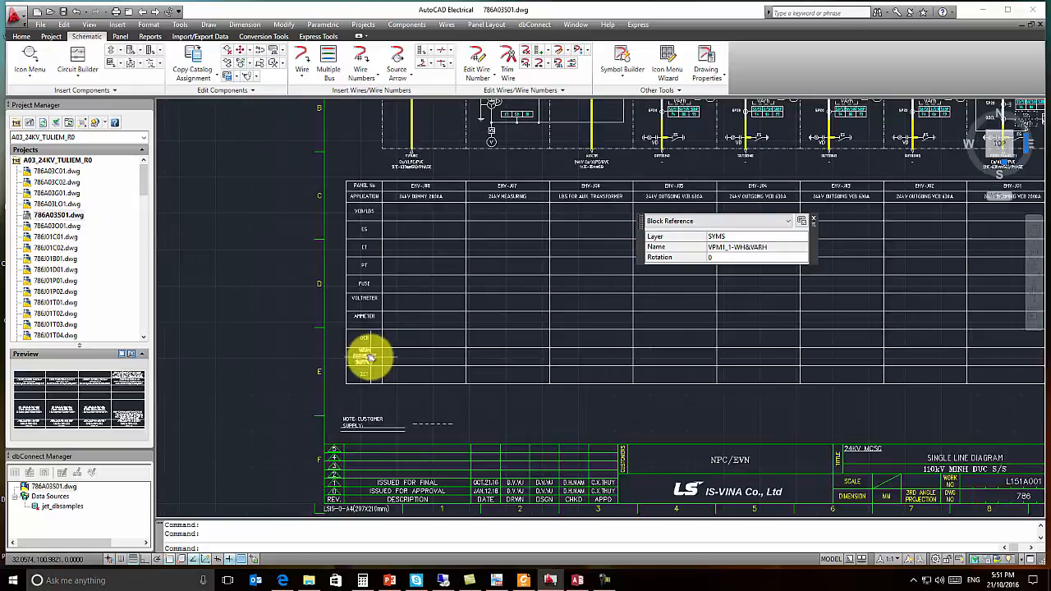
scroll(371, 356, "up", 2)
middle_click_drag(748, 368, 500, 371)
scroll(664, 392, "up", 4)
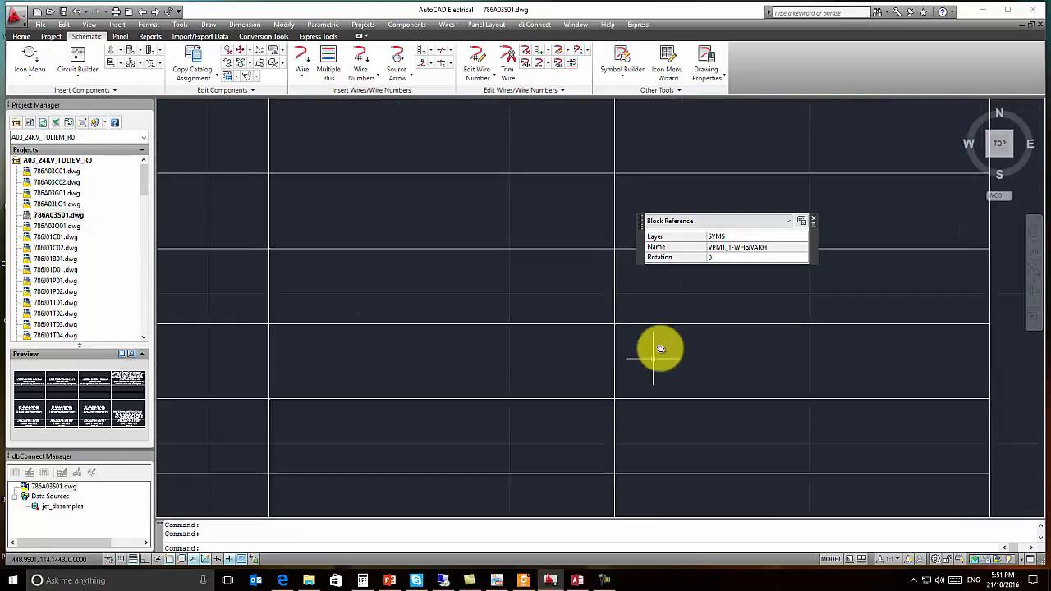
scroll(632, 333, "up", 2)
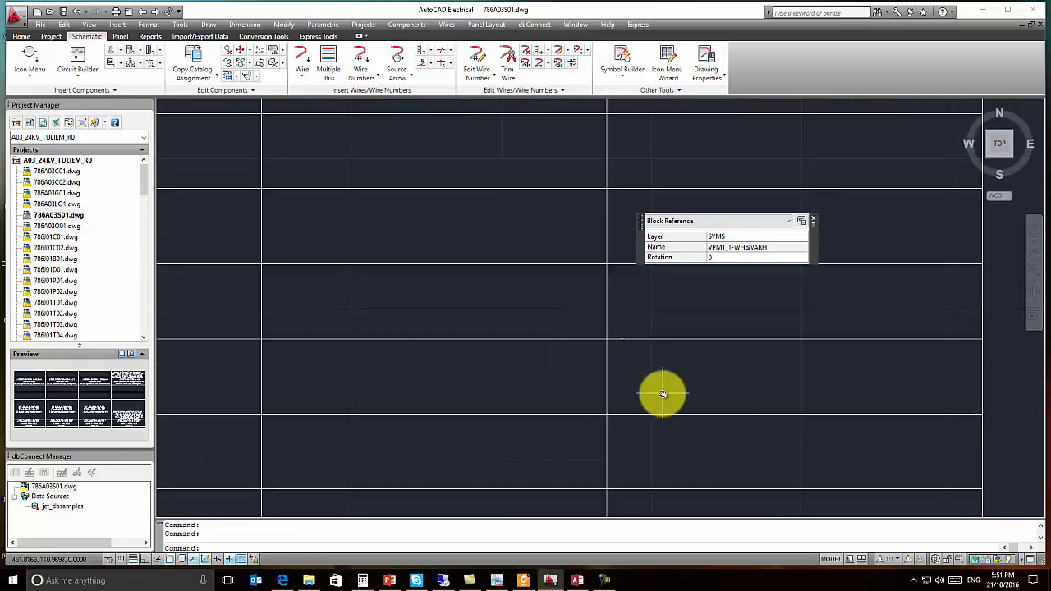
left_click(584, 323)
left_click(659, 363)
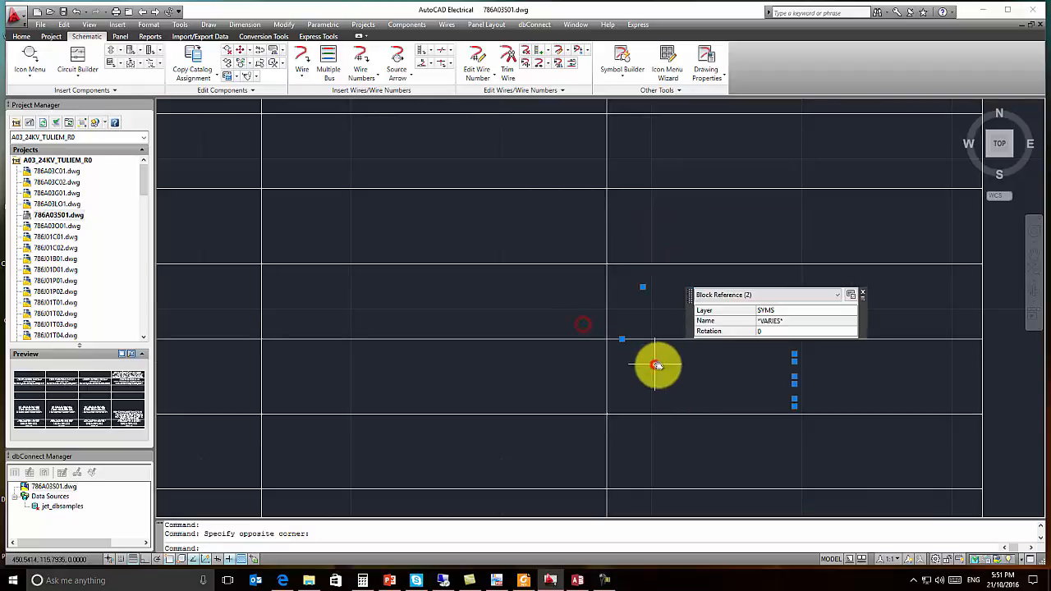
right_click(794, 376)
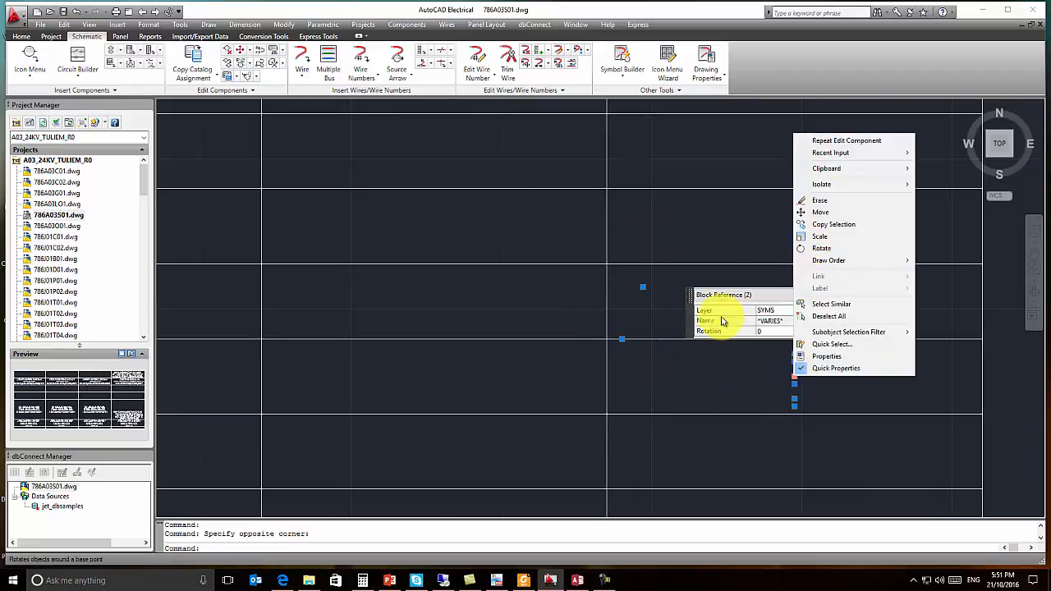
right_click(622, 338)
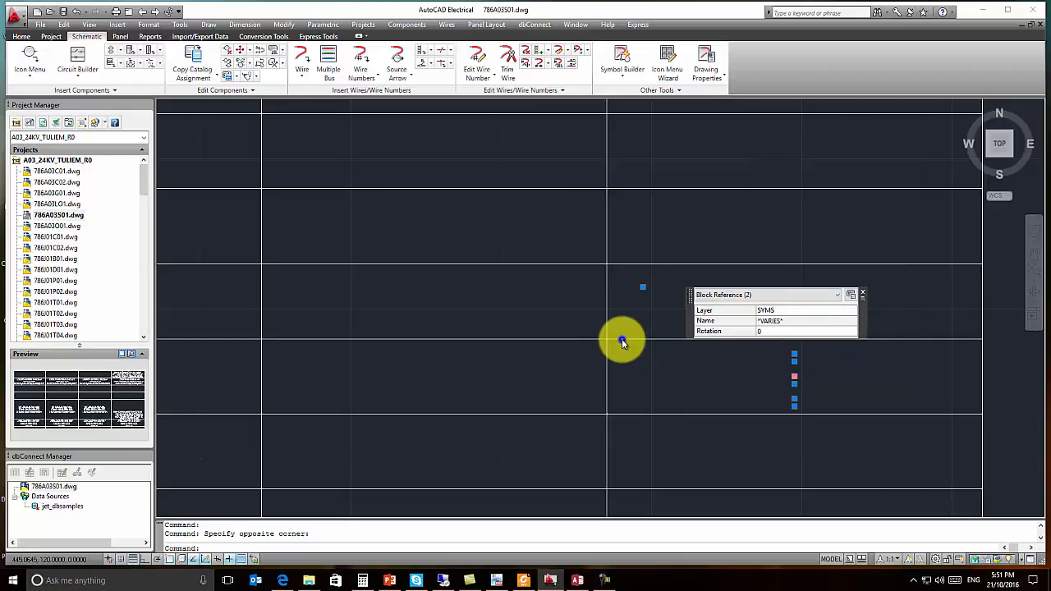
key("Escape")
key("Escape")
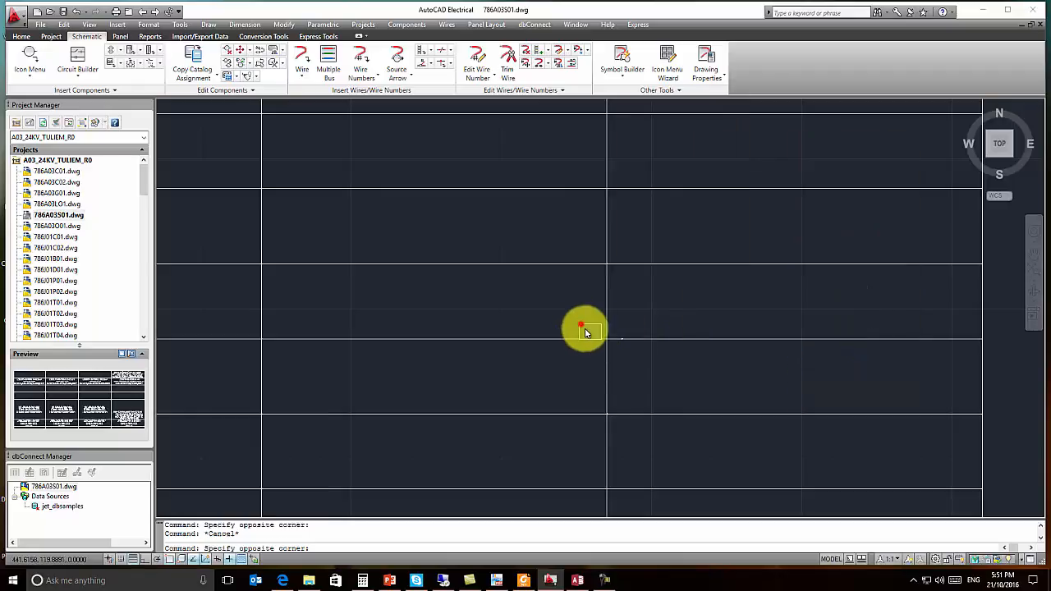
- Edit the OCR component in the EHV-J01 column, filter its parts catalog by p141 and assign P141-316A6M0468J
left_click(582, 324)
left_click(637, 356)
right_click(622, 343)
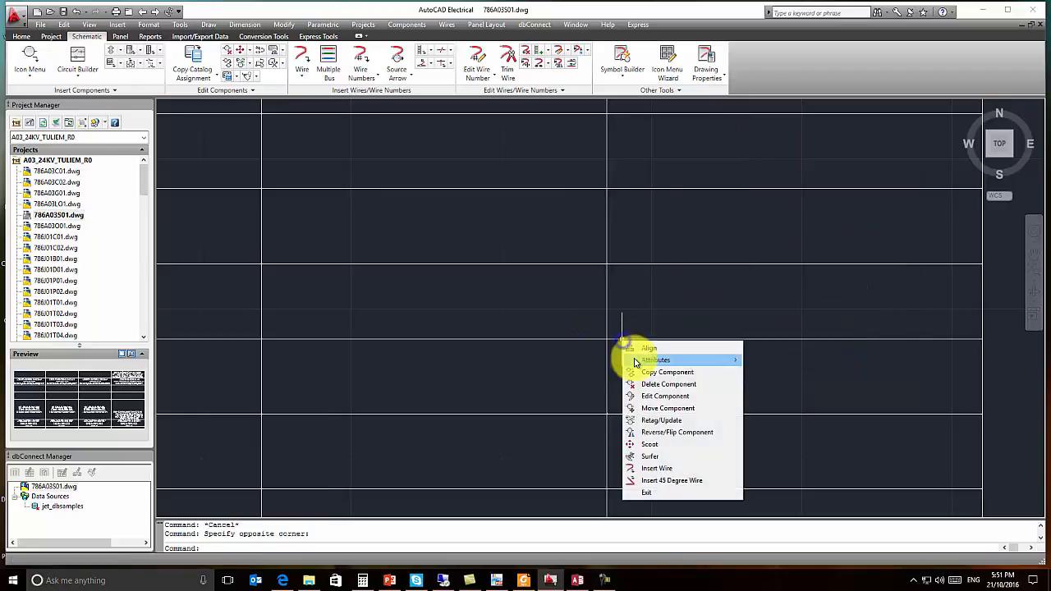
left_click(649, 397)
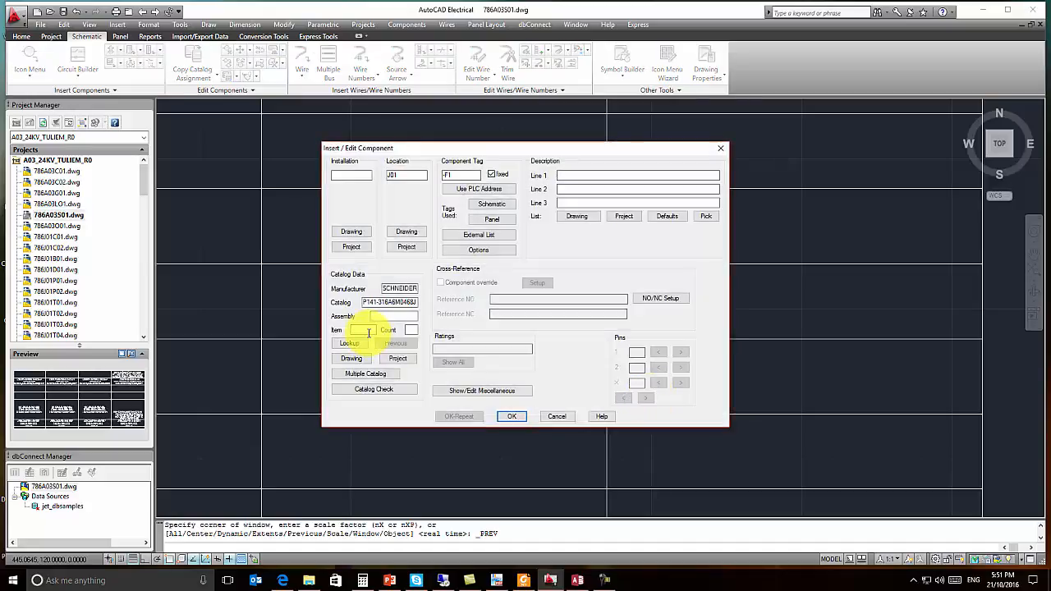
left_click(359, 349)
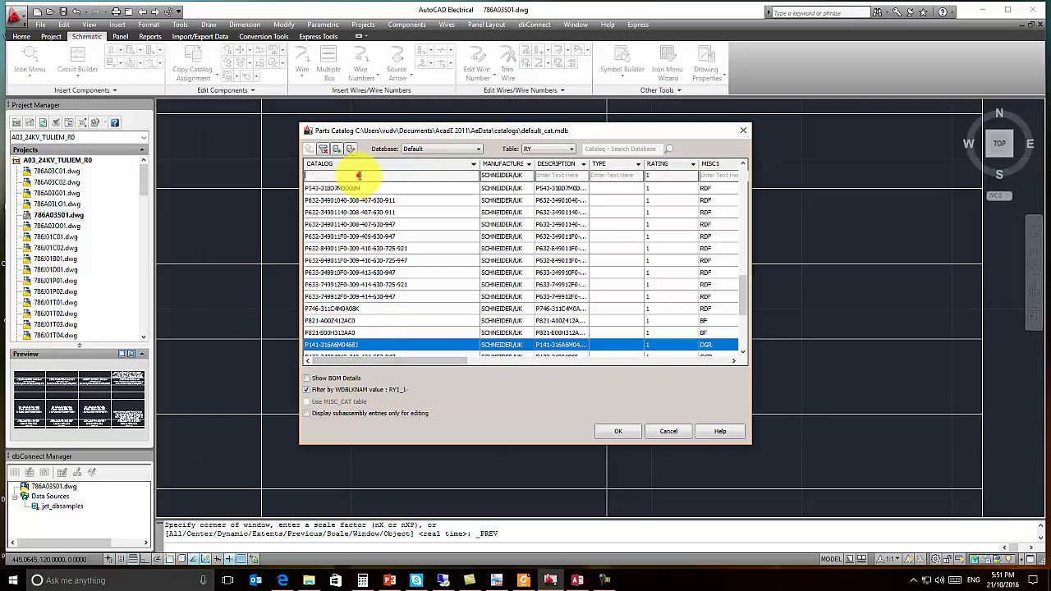
type("p141")
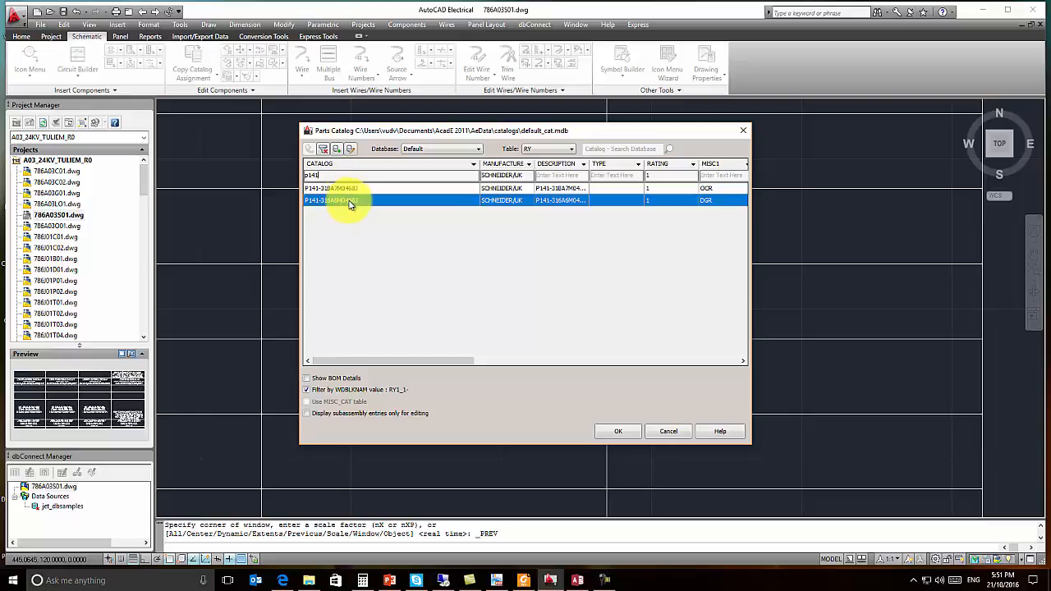
double_click(357, 202)
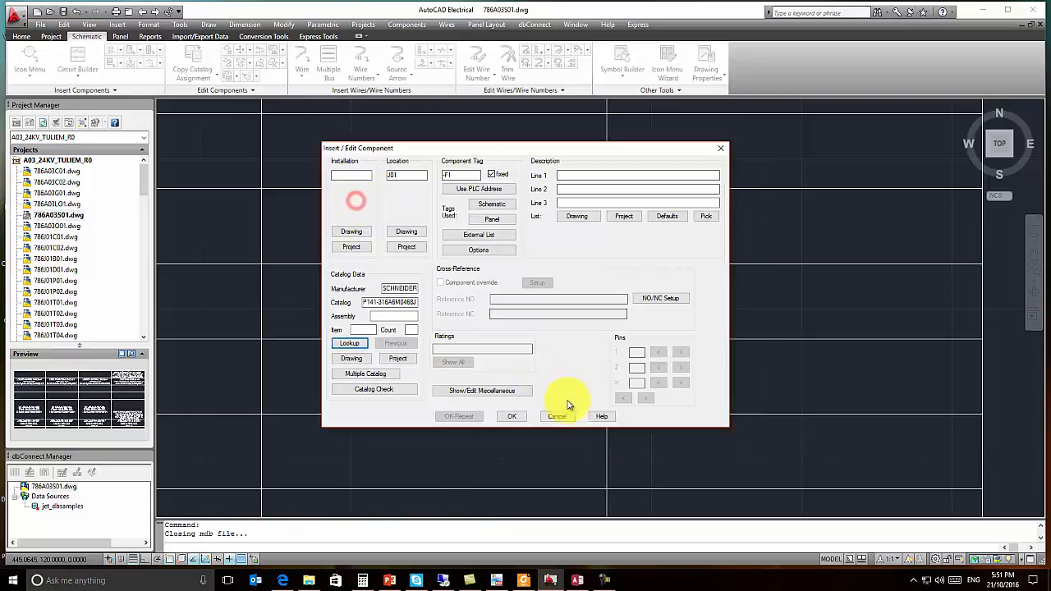
left_click(513, 416)
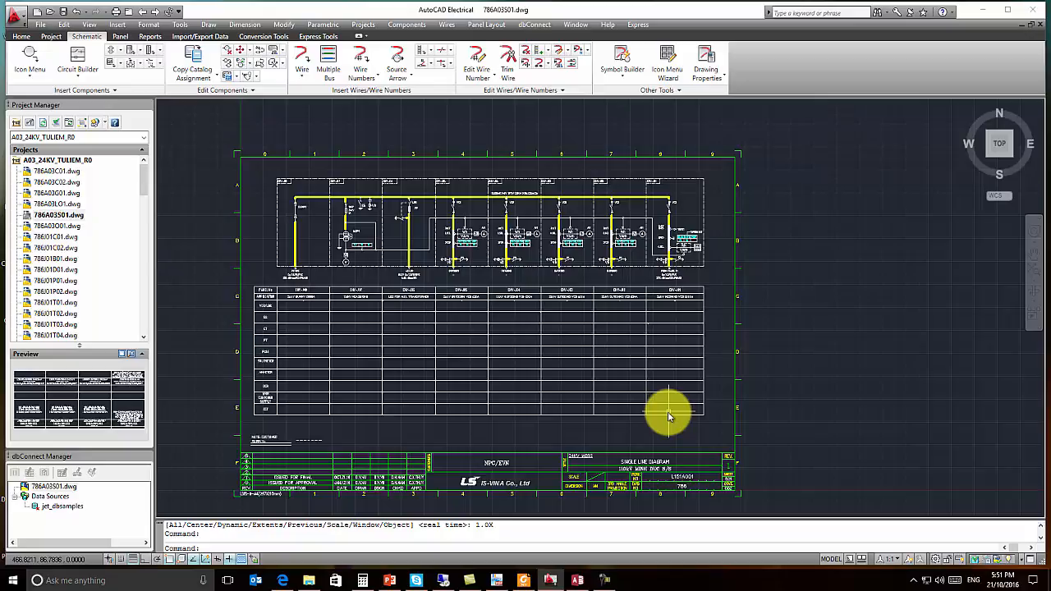
- Examine the relay, Wh/VArh meter and multimeter symbols in the EHV-J01 column of the diagram
scroll(685, 340, "up", 5)
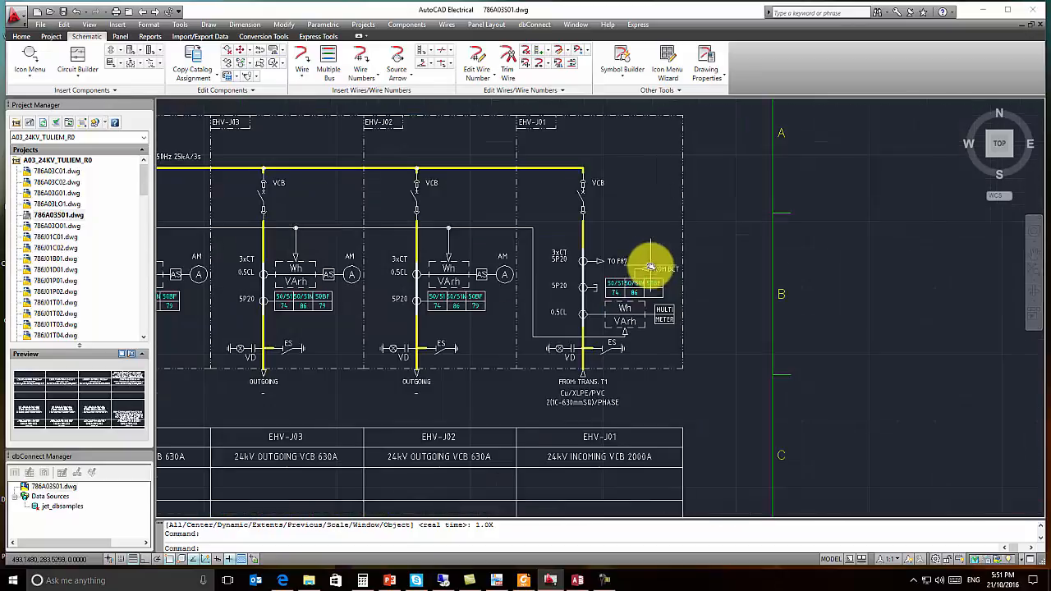
scroll(637, 286, "down", 5)
scroll(634, 282, "up", 7)
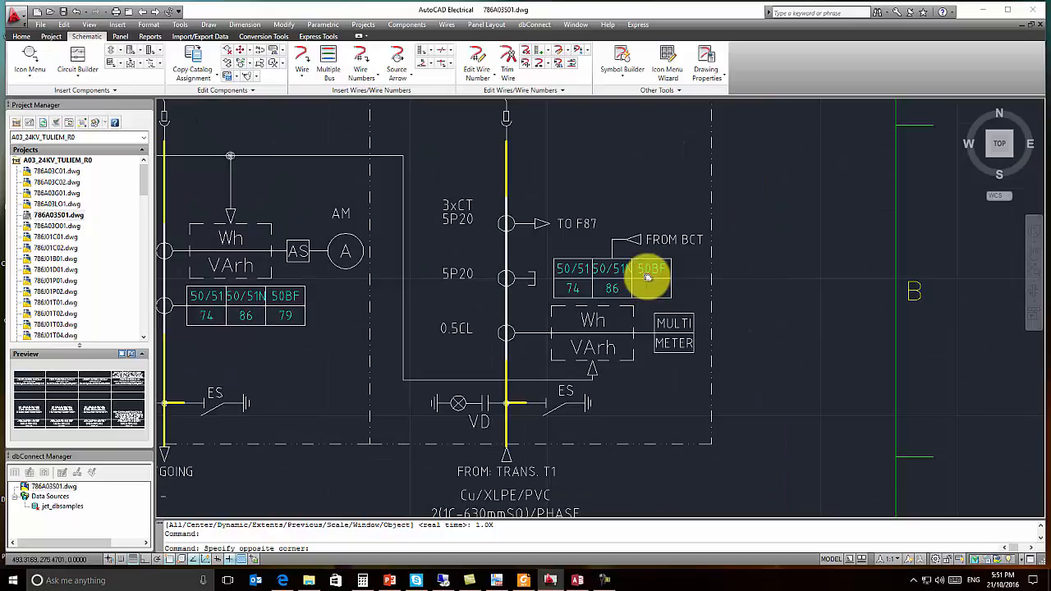
key("Escape")
key("Escape")
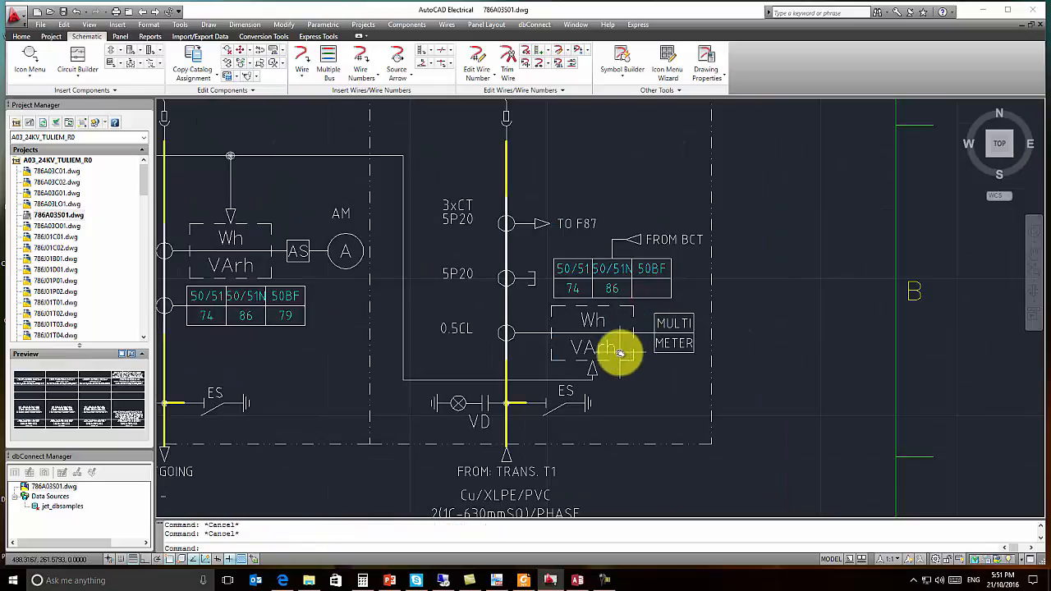
scroll(620, 362, "down", 4)
middle_click_drag(598, 457, 612, 351)
scroll(612, 351, "up", 5)
left_click(531, 302)
left_click(772, 343)
left_click(522, 302)
left_click(646, 368)
left_click(510, 298)
left_click(936, 403)
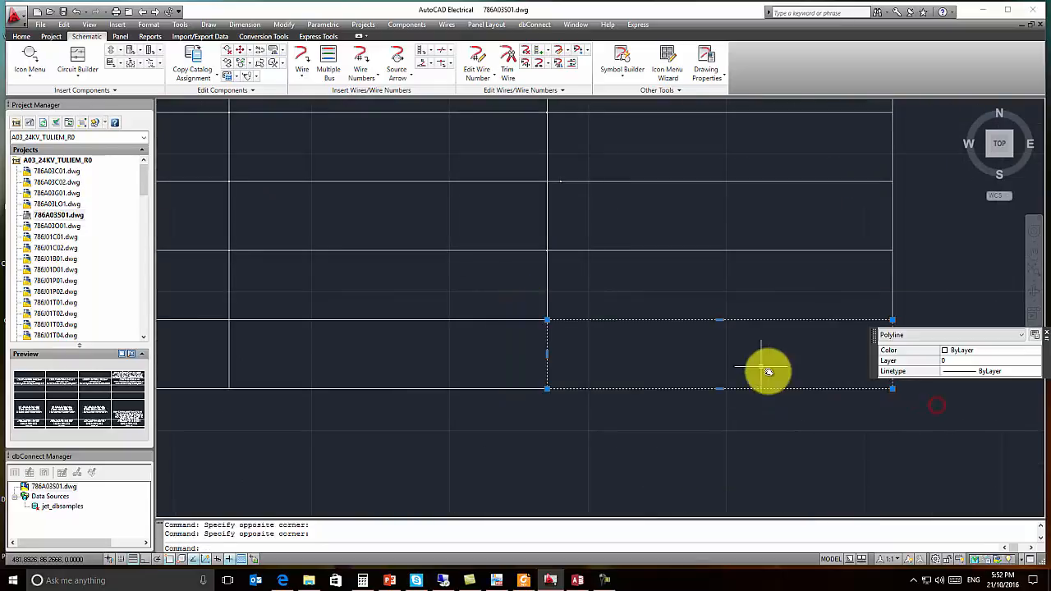
key("Escape")
left_click(521, 297)
left_click(556, 352)
key("Escape")
- Edit the watt-hour meter component in the EHV-J01 column, filter its parts catalog by a1700 and assign A1700,3x58/100-240/415V,3x1(5)A,50Hz,0.2CL
scroll(547, 347, "down", 3)
mouse_move(422, 312)
middle_mouse_down()
mouse_move(436, 343)
mouse_move(628, 339)
middle_mouse_up()
scroll(679, 320, "down", 3)
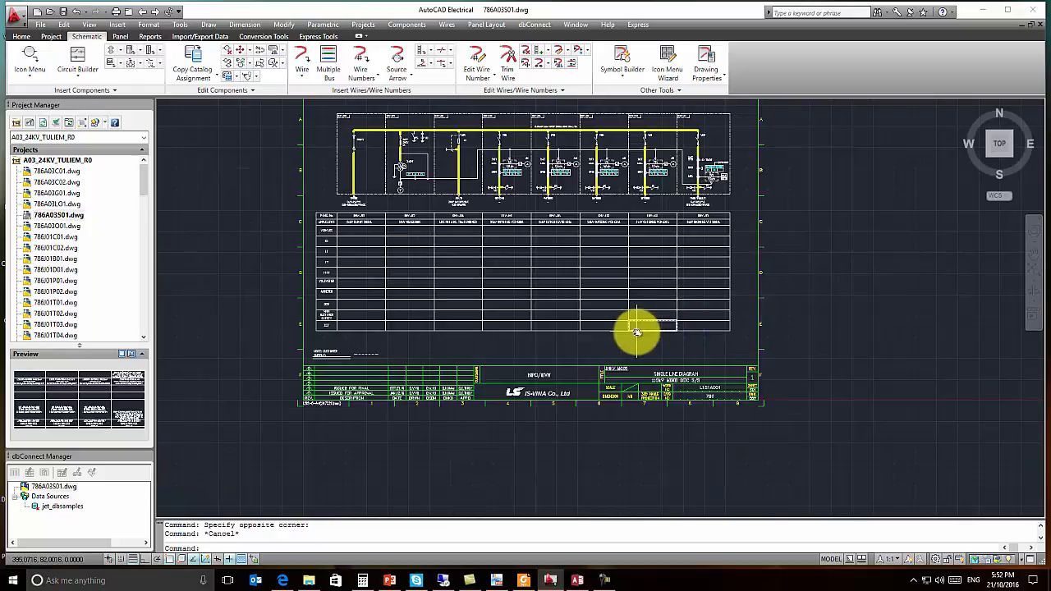
scroll(685, 315, "up", 4)
left_click(614, 277)
left_click(720, 316)
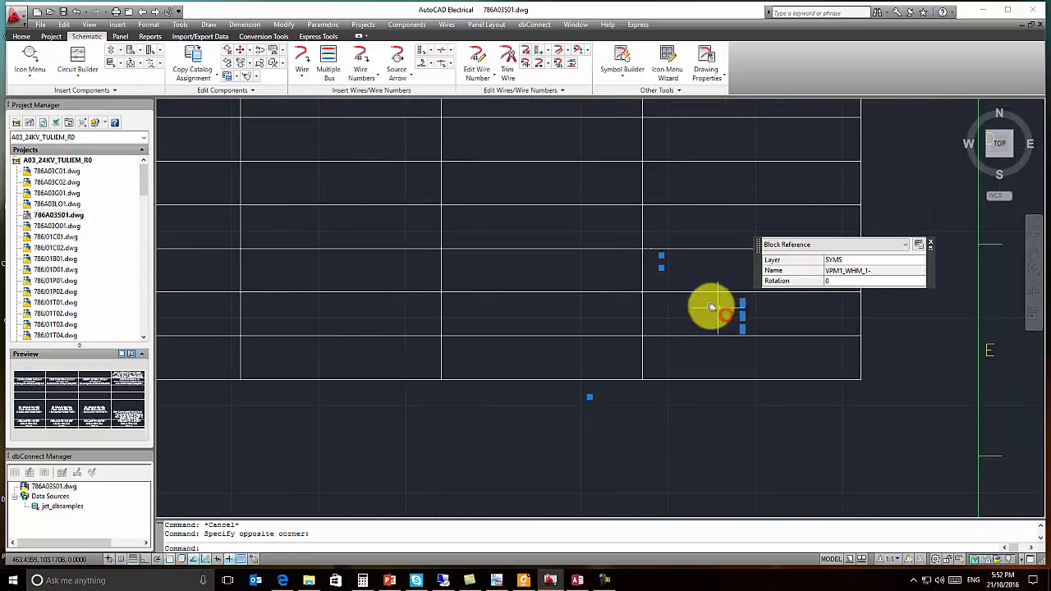
right_click(741, 315)
left_click(774, 372)
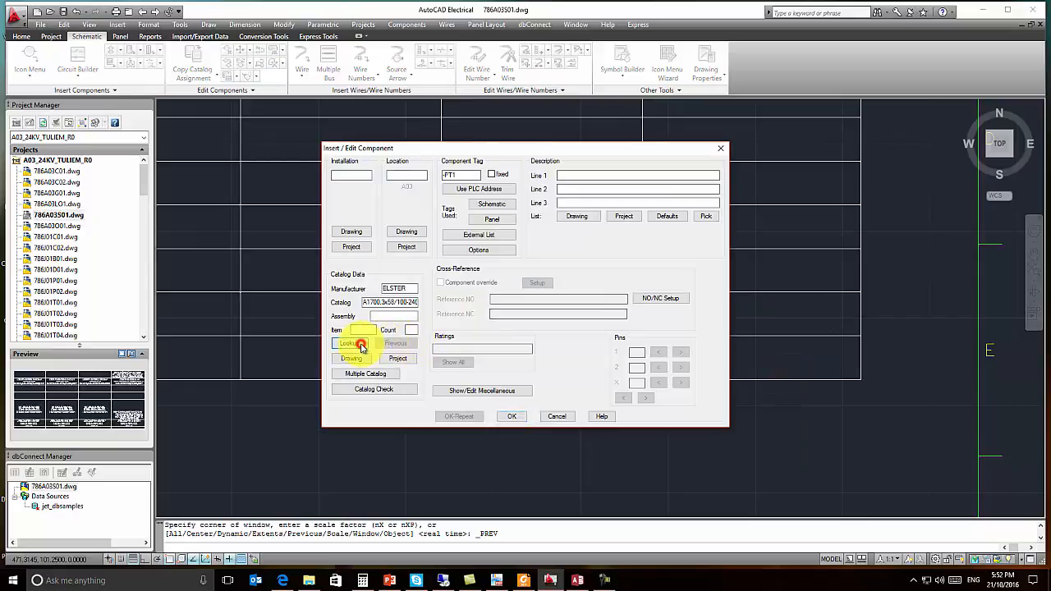
left_click(352, 343)
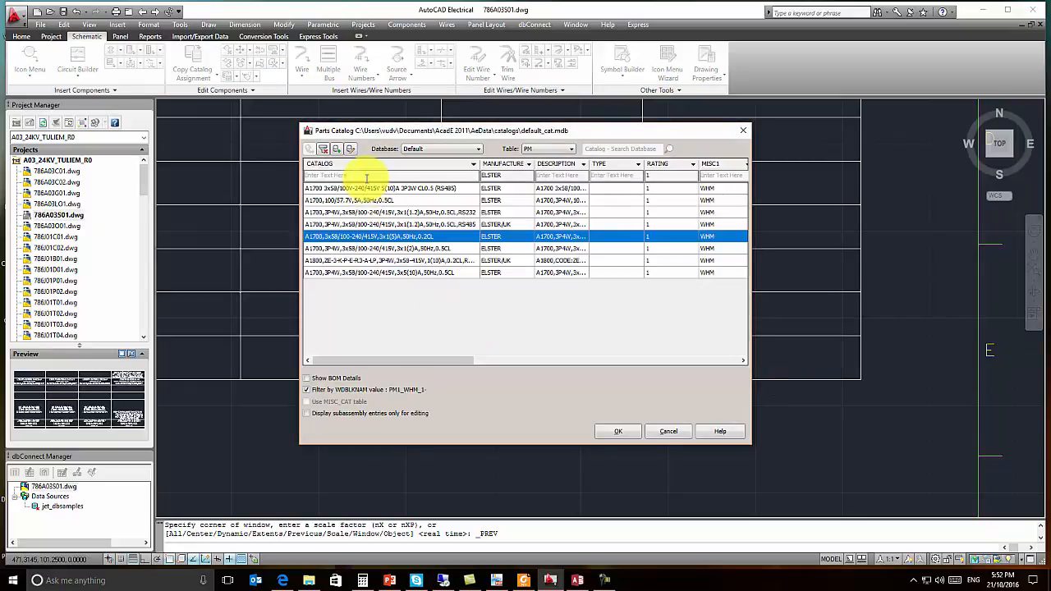
left_click(369, 174)
type("a1700")
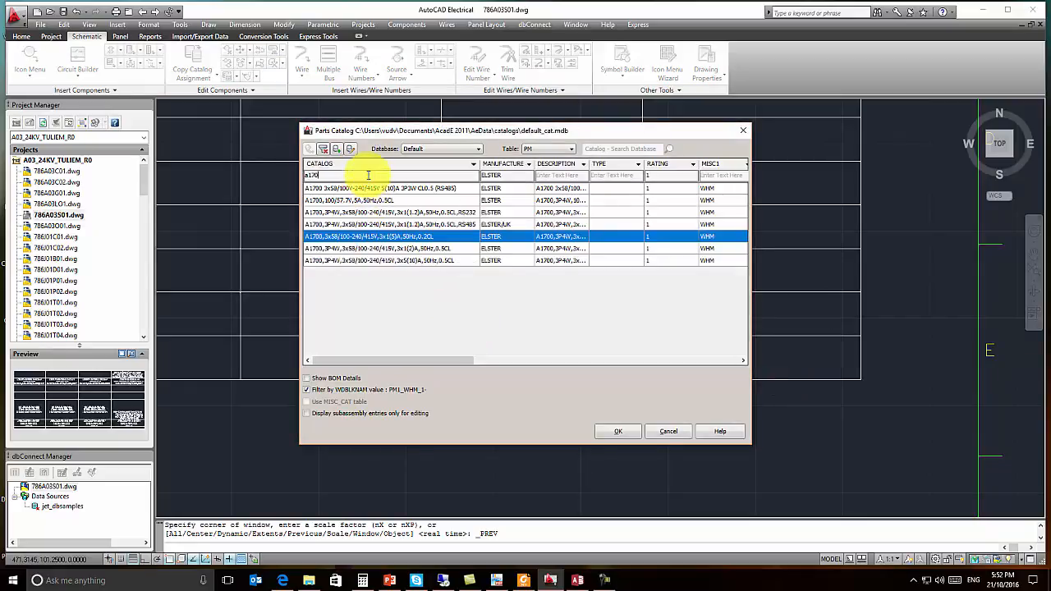
double_click(378, 238)
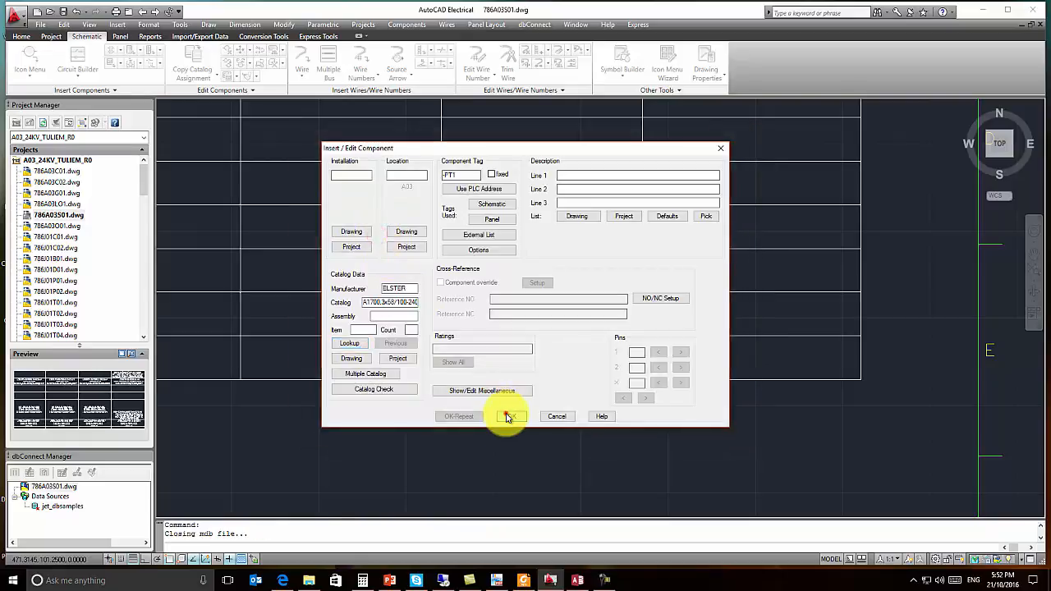
left_click(504, 417)
- Examine the relay and meter symbols in the EHV-J05 and EHV-J07 columns of the single line diagram
scroll(565, 400, "down", 5)
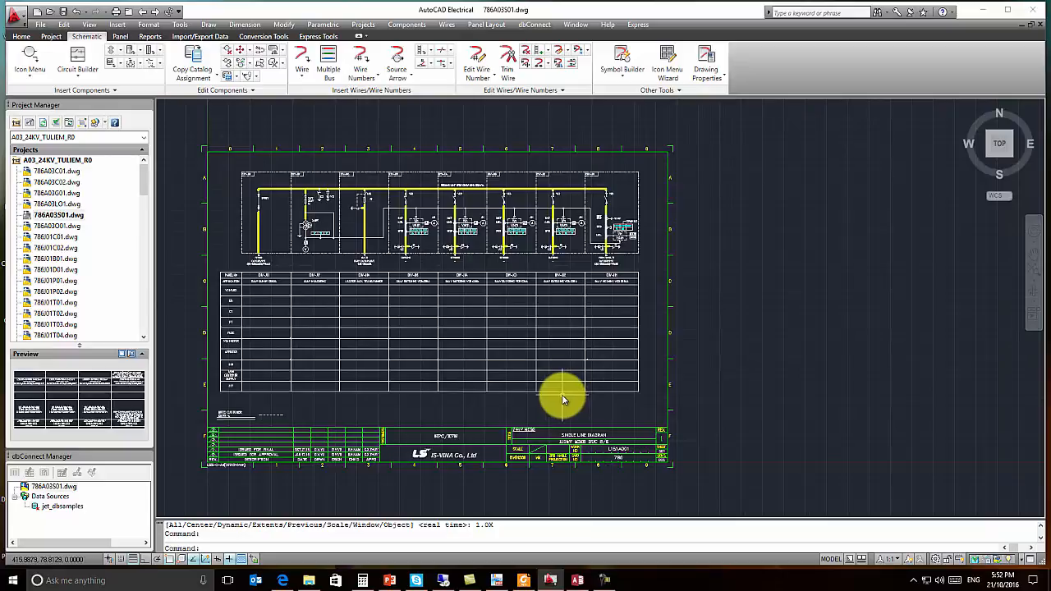
scroll(579, 237, "up", 3)
middle_click_drag(444, 263, 723, 269)
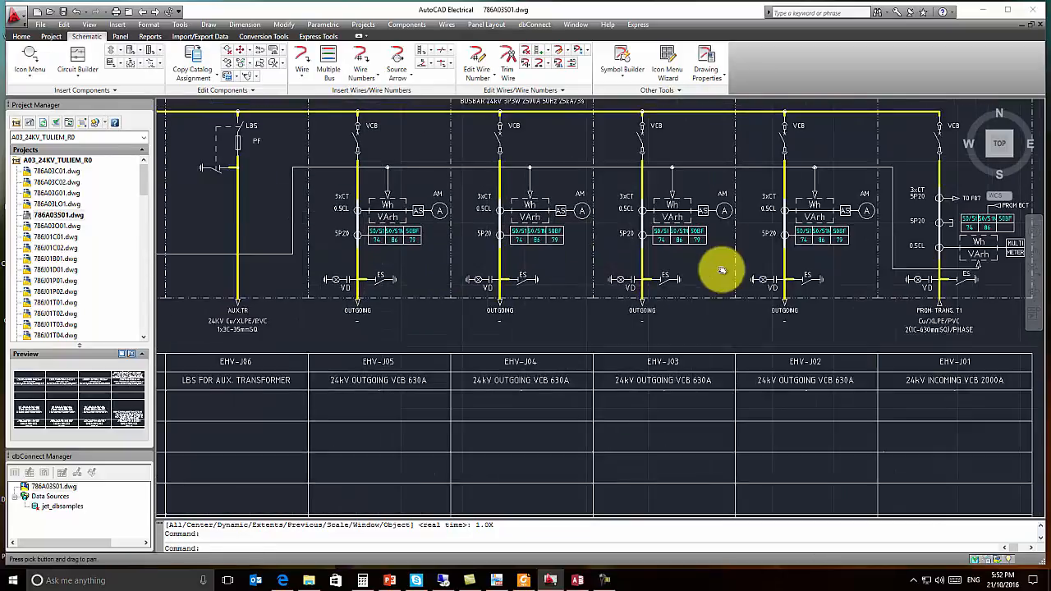
left_click(399, 237)
key("Escape")
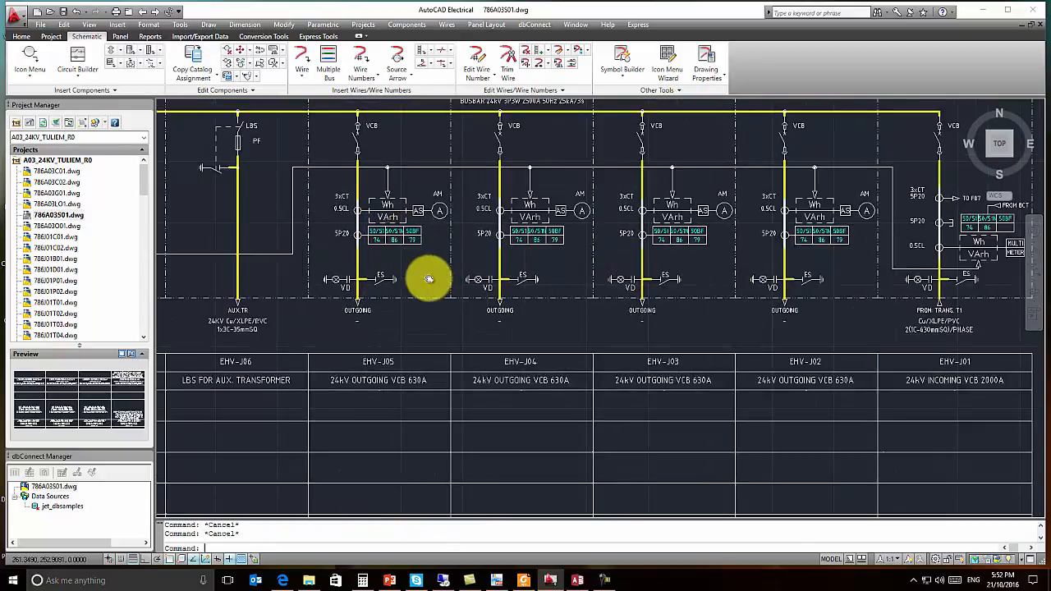
scroll(420, 277, "down", 4)
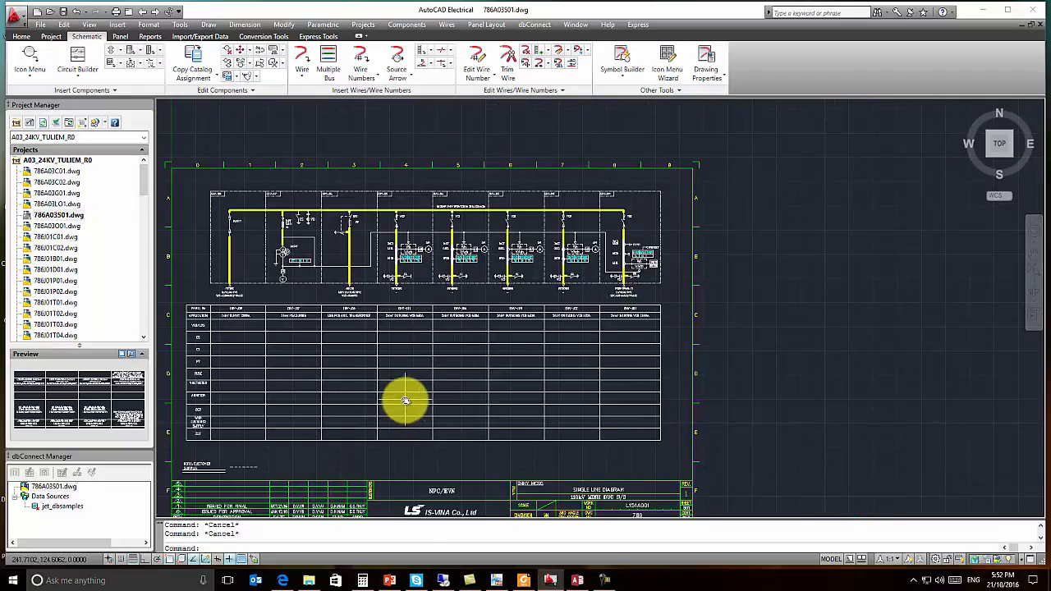
middle_click_drag(375, 394, 460, 394)
scroll(382, 276, "up", 5)
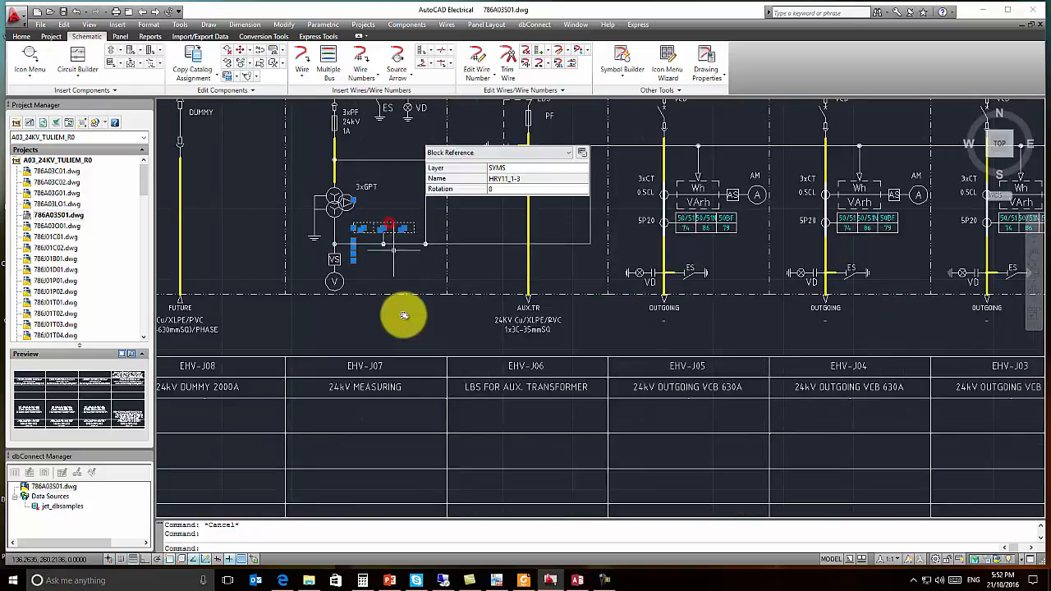
- Edit the OCR component in the EHV-J07 column, filter its parts catalog by p141 and assign P141-316A6M0468J
scroll(403, 329, "down", 5)
scroll(405, 341, "up", 5)
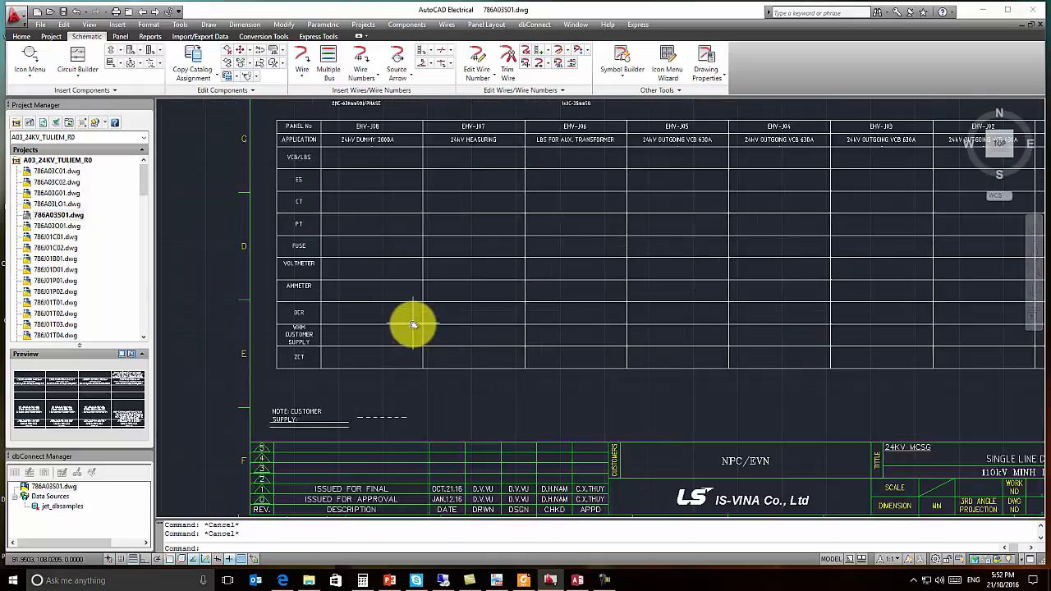
scroll(416, 312, "up", 5)
left_click(387, 288)
left_click(484, 323)
right_click(511, 325)
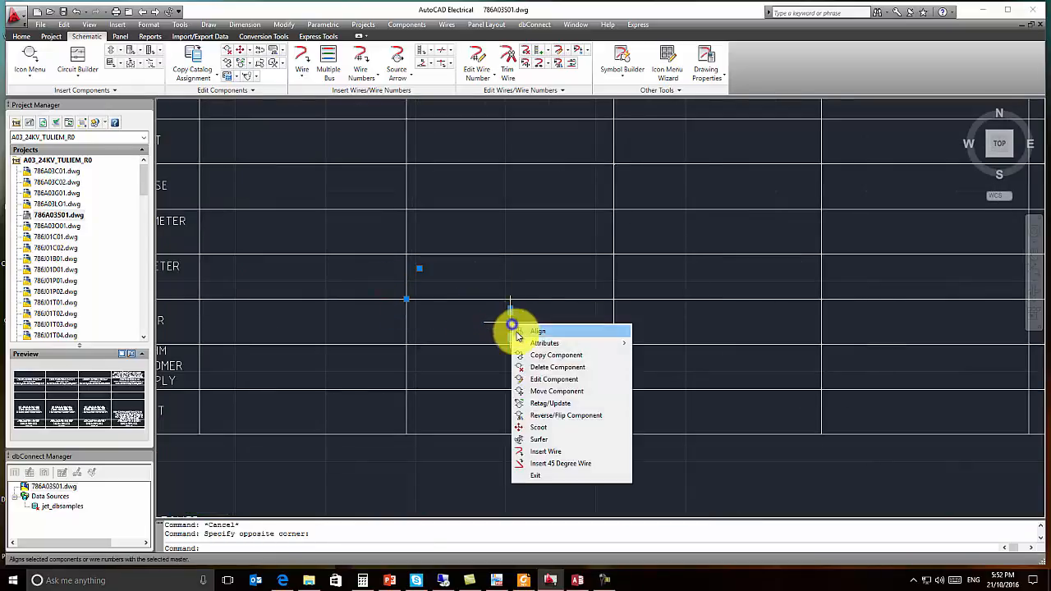
left_click(534, 377)
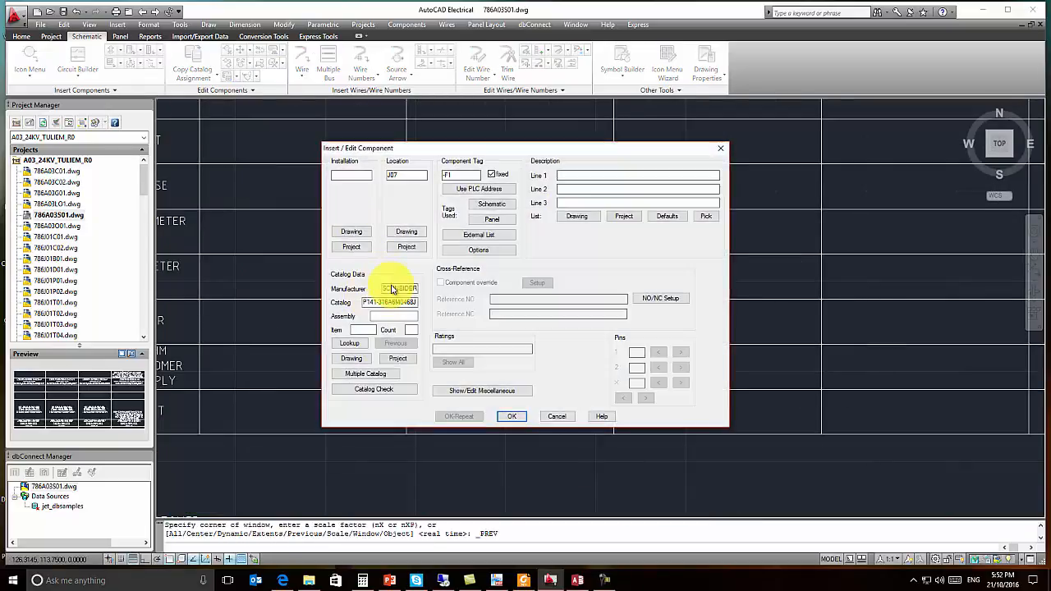
left_click(358, 344)
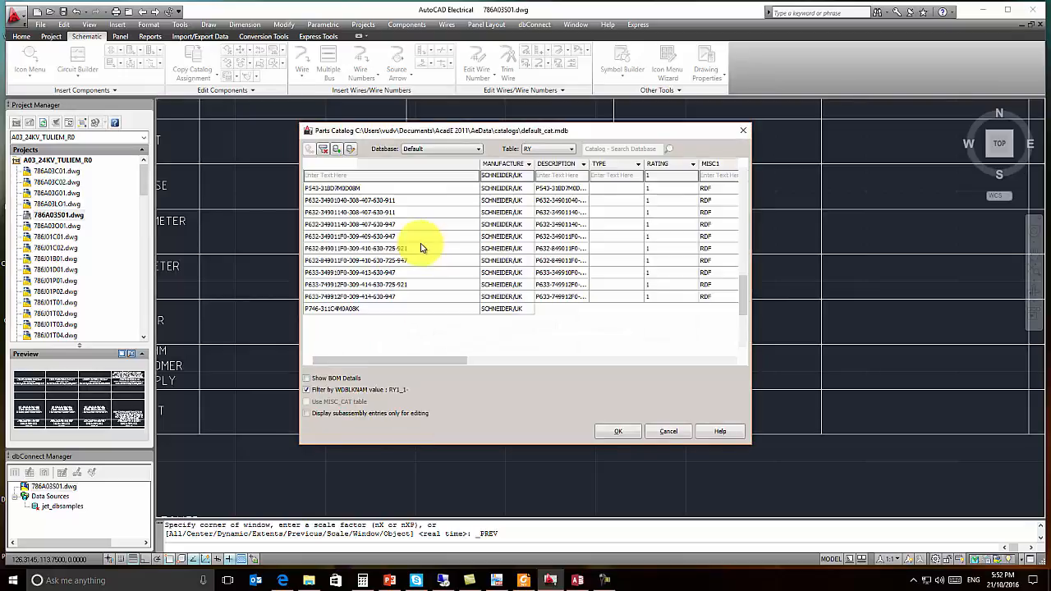
left_click(366, 177)
type("p141")
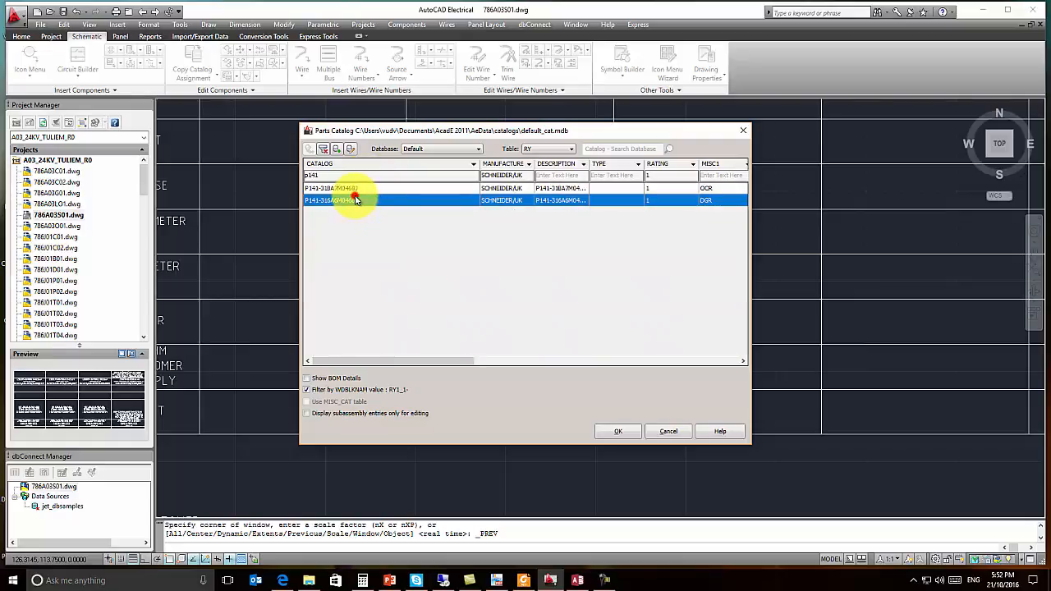
double_click(355, 200)
left_click(510, 417)
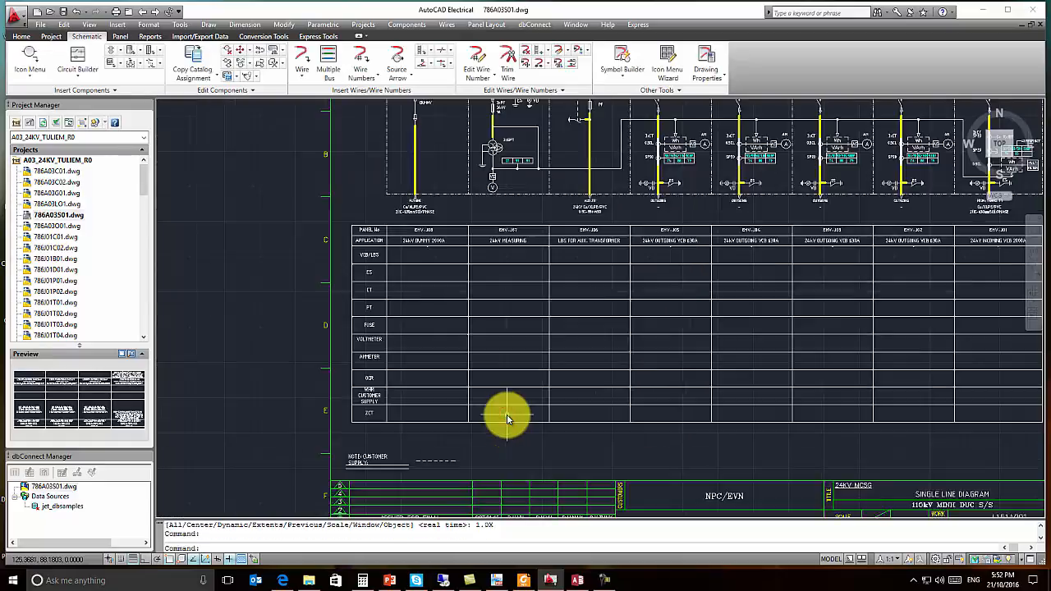
- Examine the relay symbols of the outgoing panels EHV-J05, EHV-J04 and EHV-J03 in the diagram
mouse_move(628, 386)
middle_mouse_down()
mouse_move(603, 382)
mouse_move(446, 425)
middle_mouse_up()
left_click(519, 205)
left_click(604, 204)
left_click(688, 210)
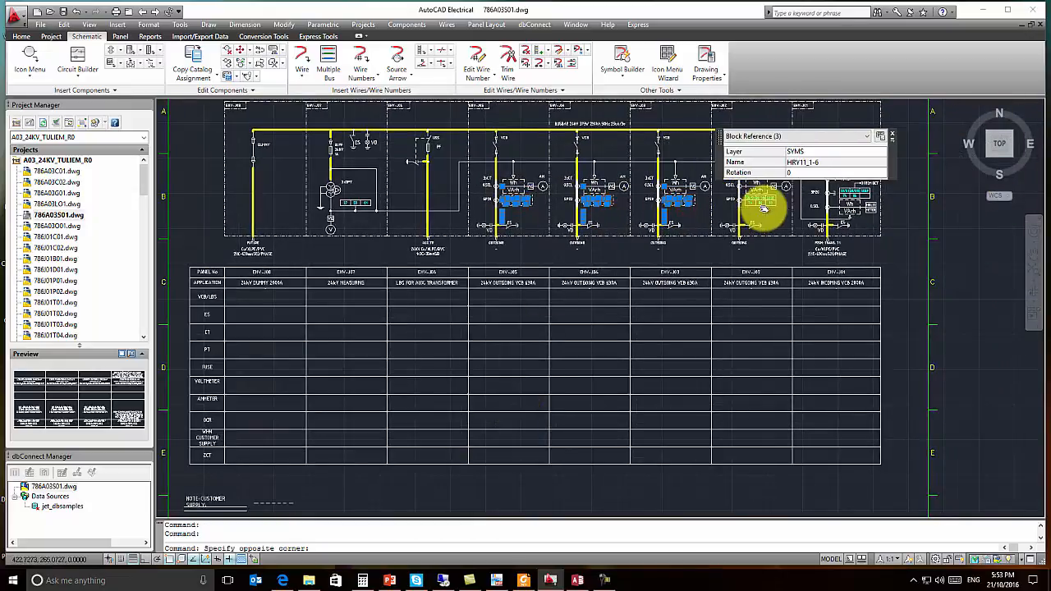
key("Escape")
key("Escape")
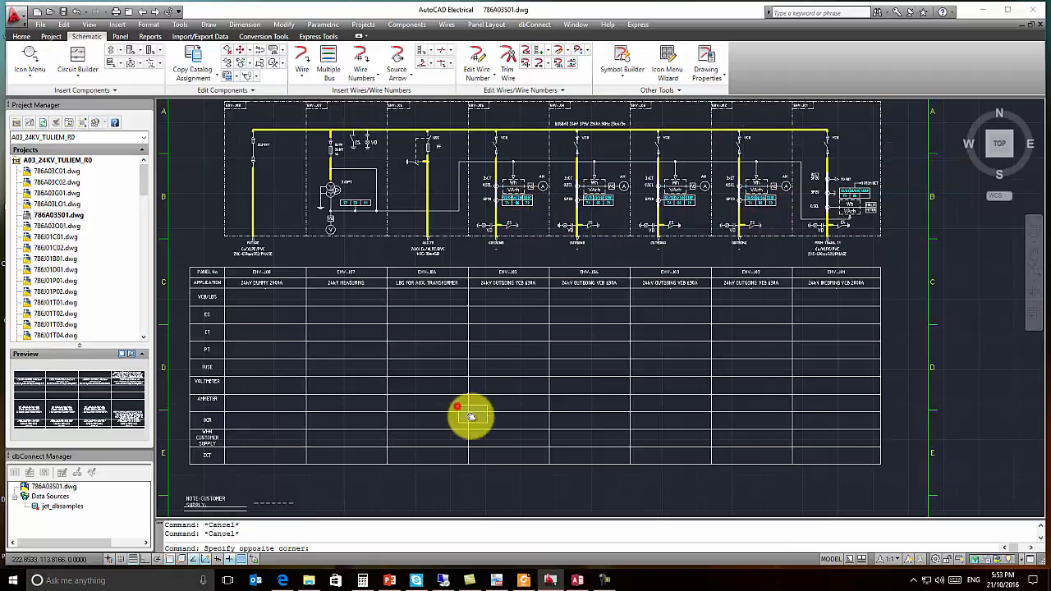
left_click(504, 427)
right_click(504, 422)
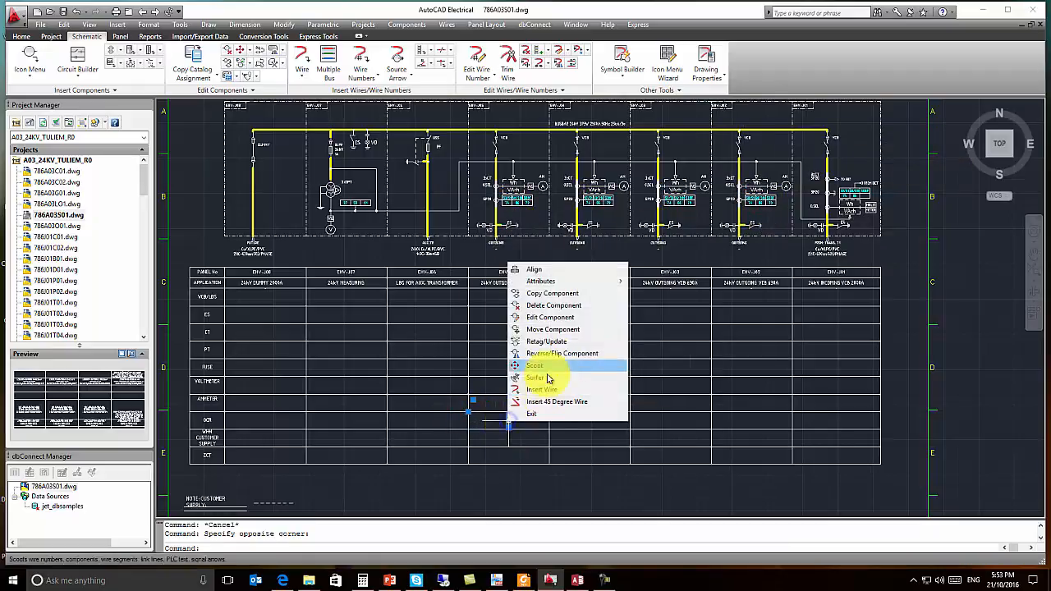
left_click(549, 317)
left_click(352, 345)
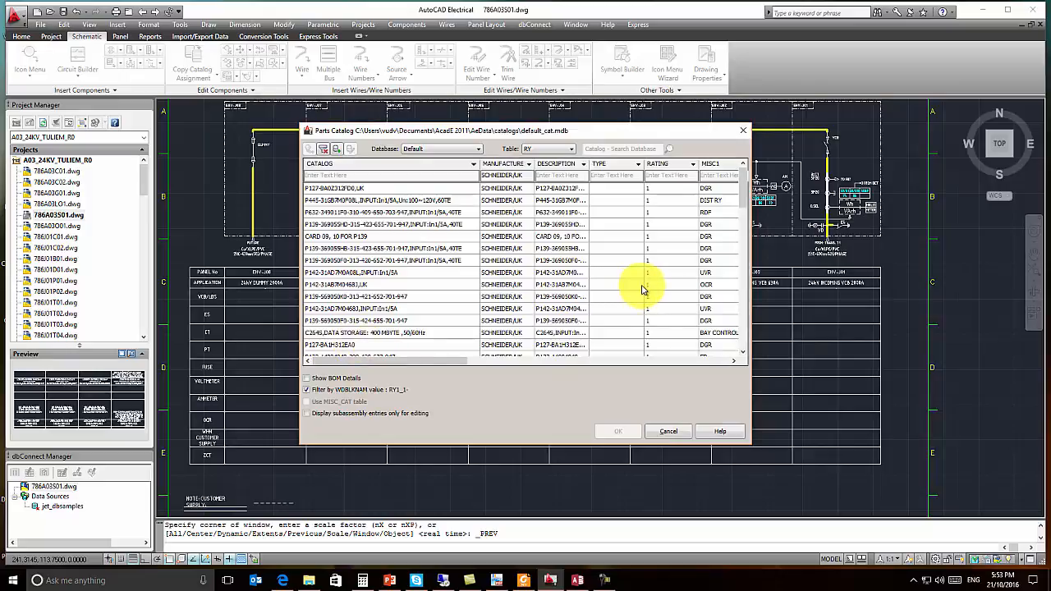
left_click_drag(637, 136, 899, 185)
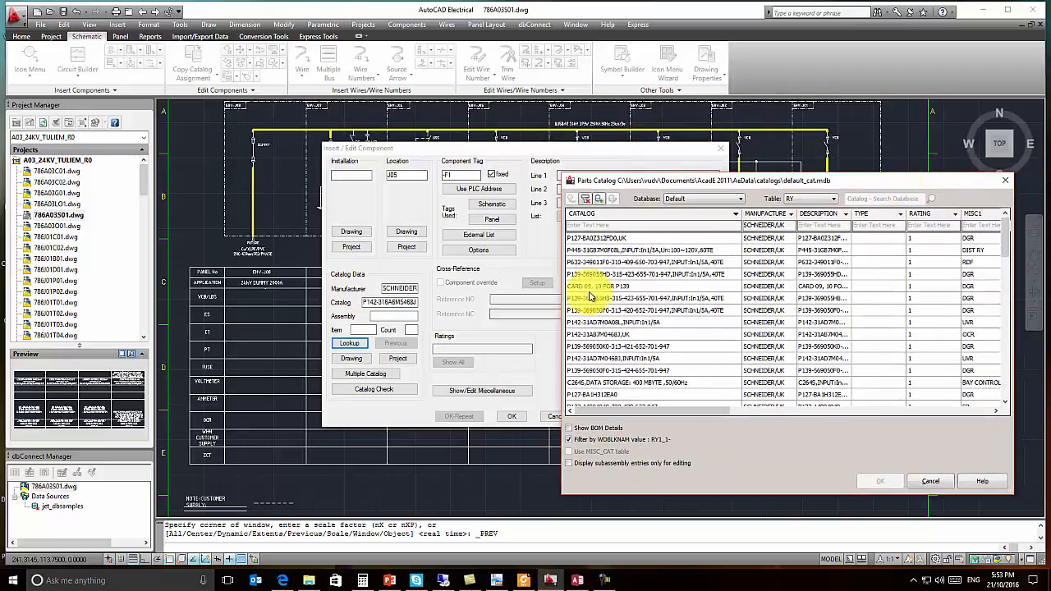
left_click(602, 228)
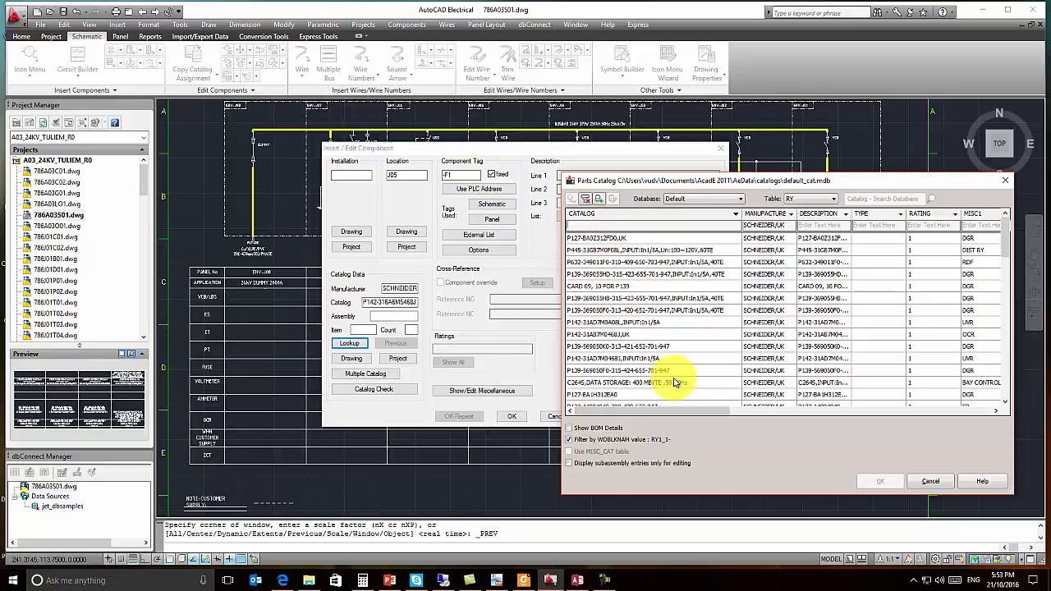
left_click(926, 480)
left_click(564, 416)
- Edit the watt-hour meter component in the EHV-J05 column and assign catalog part A1700,3x58/100-240/415V,3x1(5)A,50Hz,0.2CL
scroll(538, 425, "down", 2)
scroll(540, 277, "up", 6)
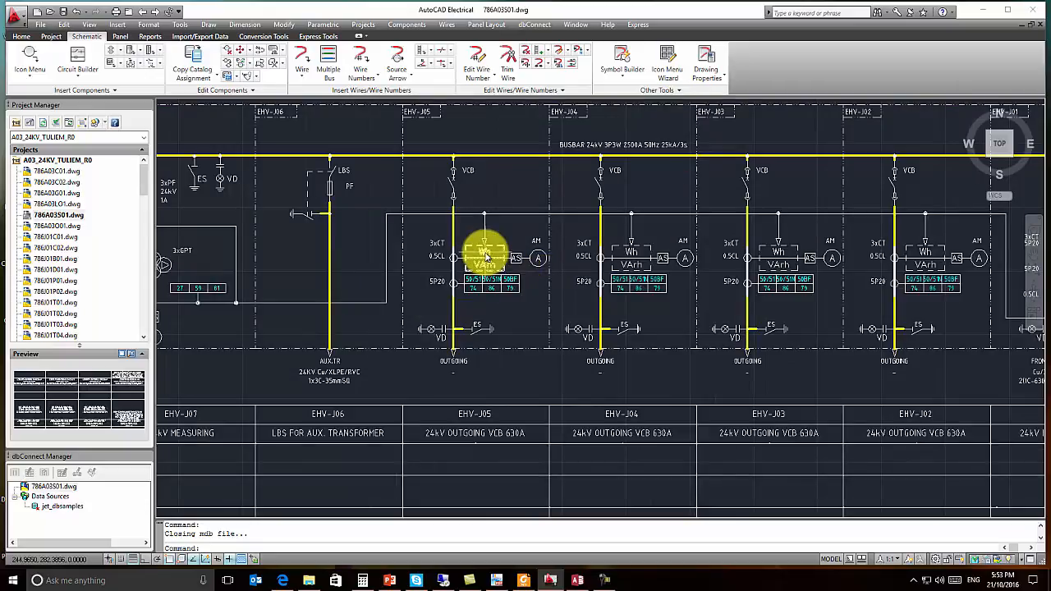
middle_click_drag(531, 424, 542, 335)
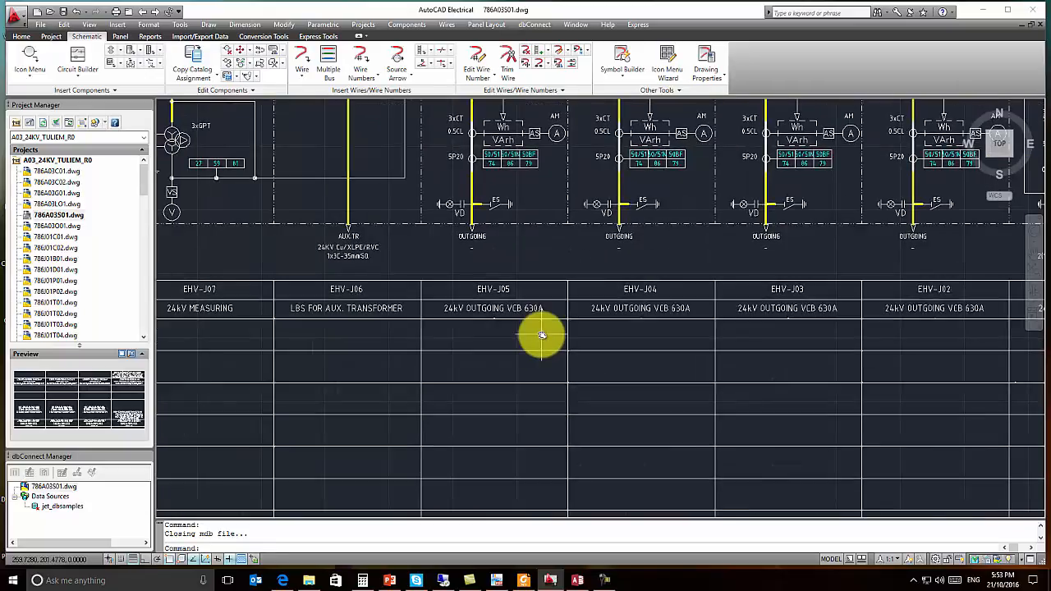
scroll(542, 335, "down", 3)
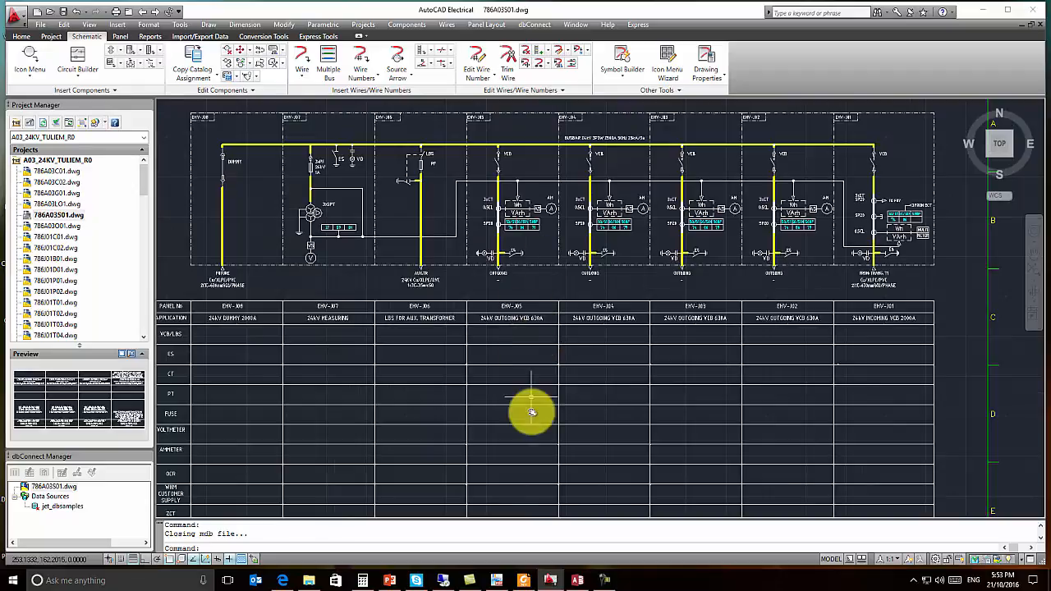
scroll(538, 349, "up", 1)
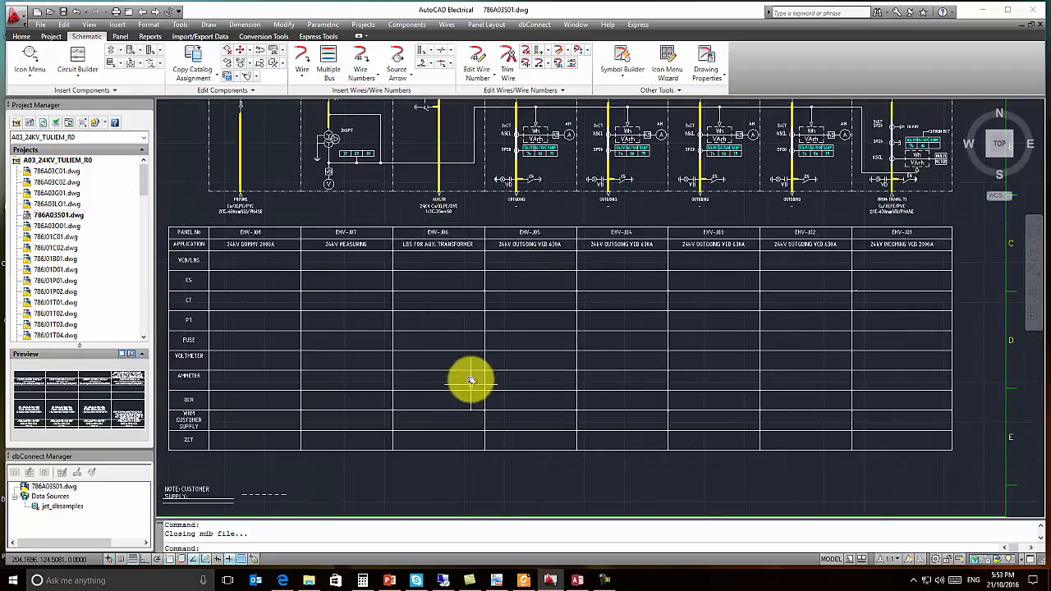
scroll(485, 408, "up", 1)
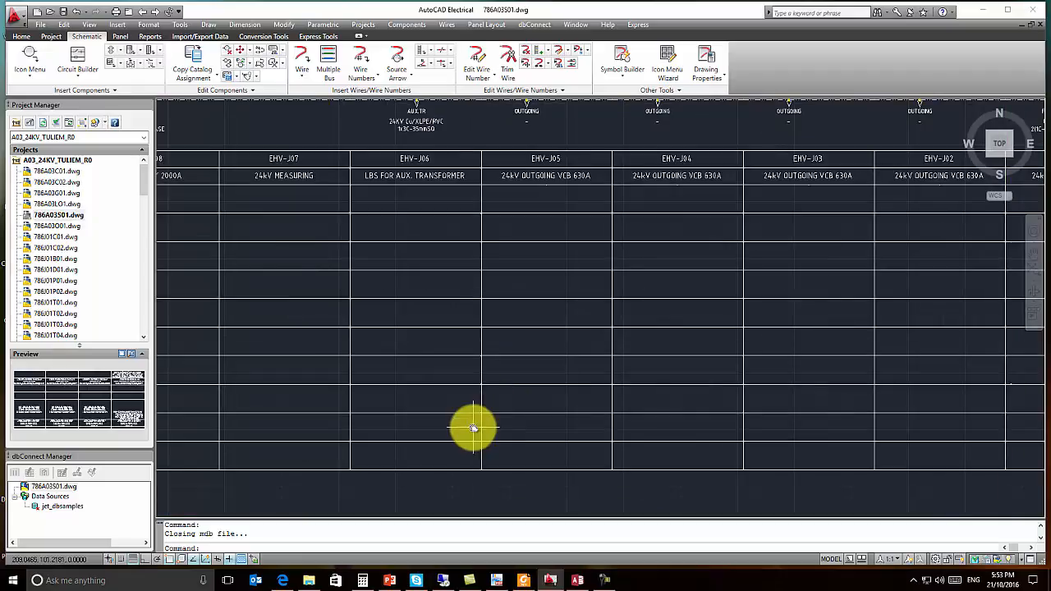
scroll(509, 414, "up", 2)
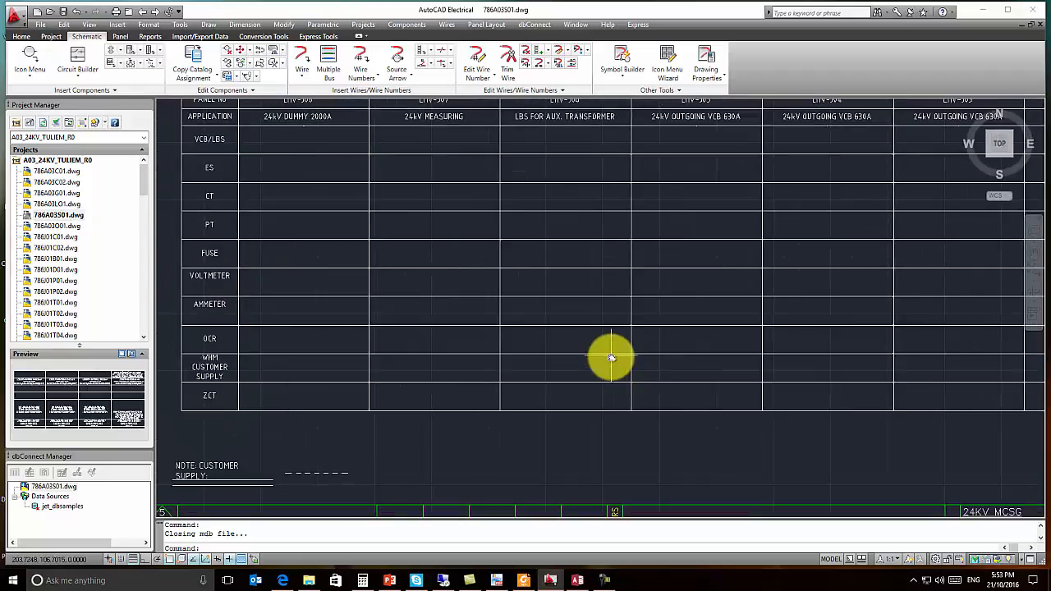
left_click(606, 342)
left_click(694, 374)
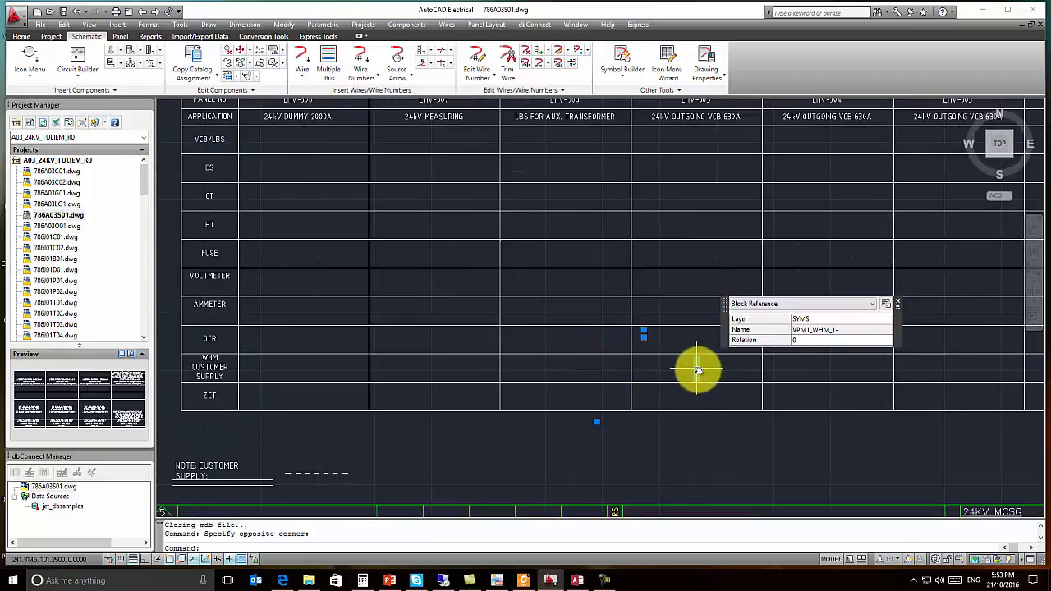
right_click(698, 371)
left_click(723, 423)
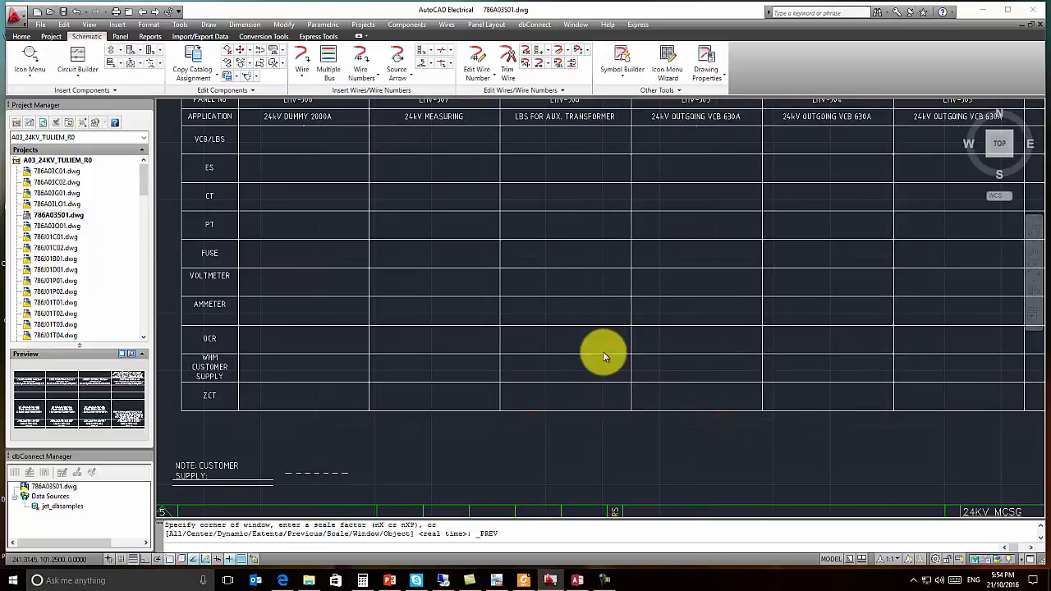
left_click(368, 345)
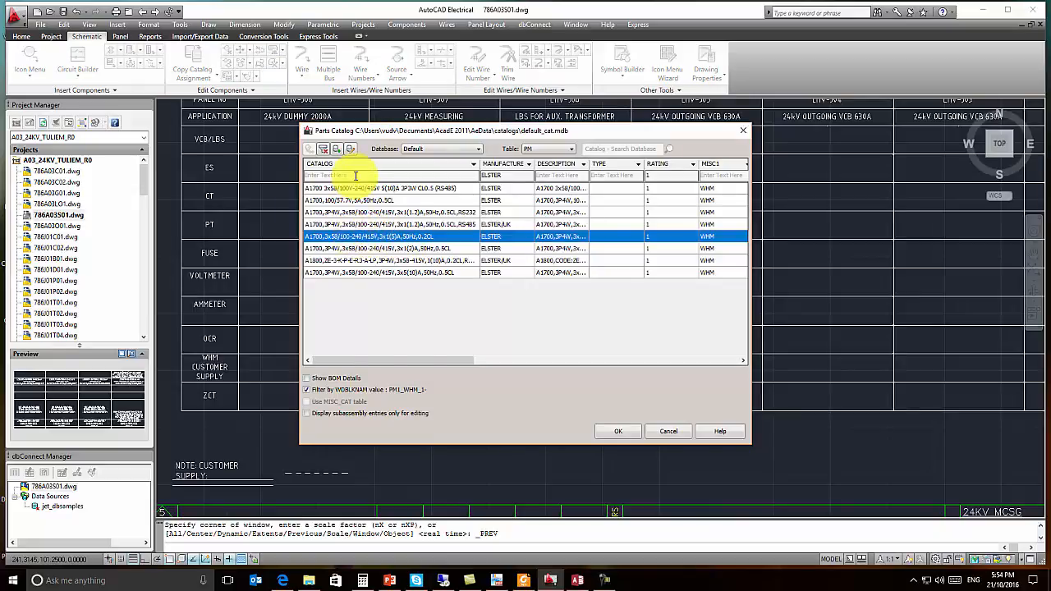
double_click(350, 235)
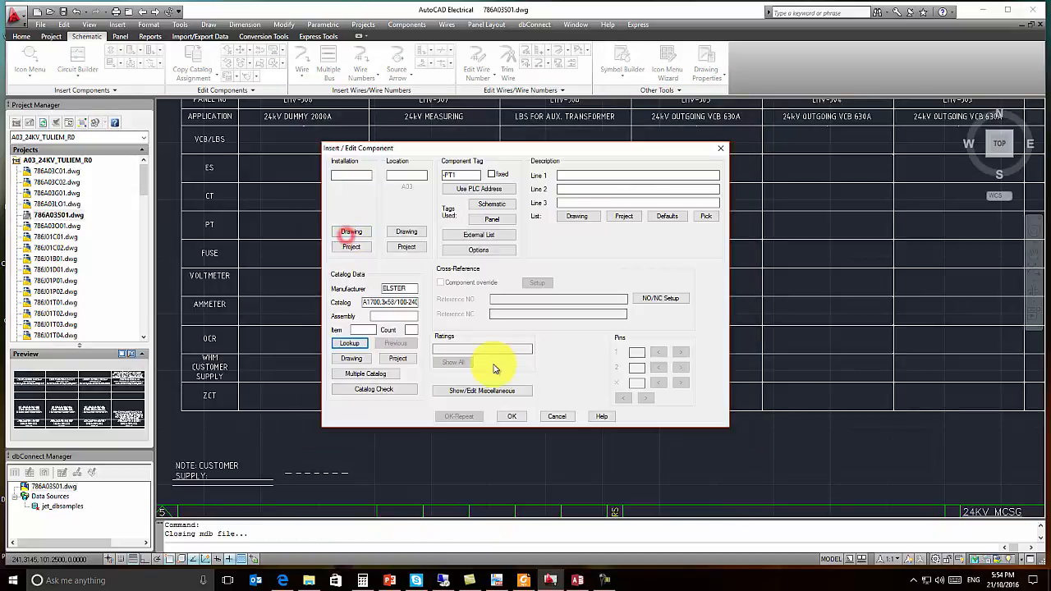
left_click(509, 416)
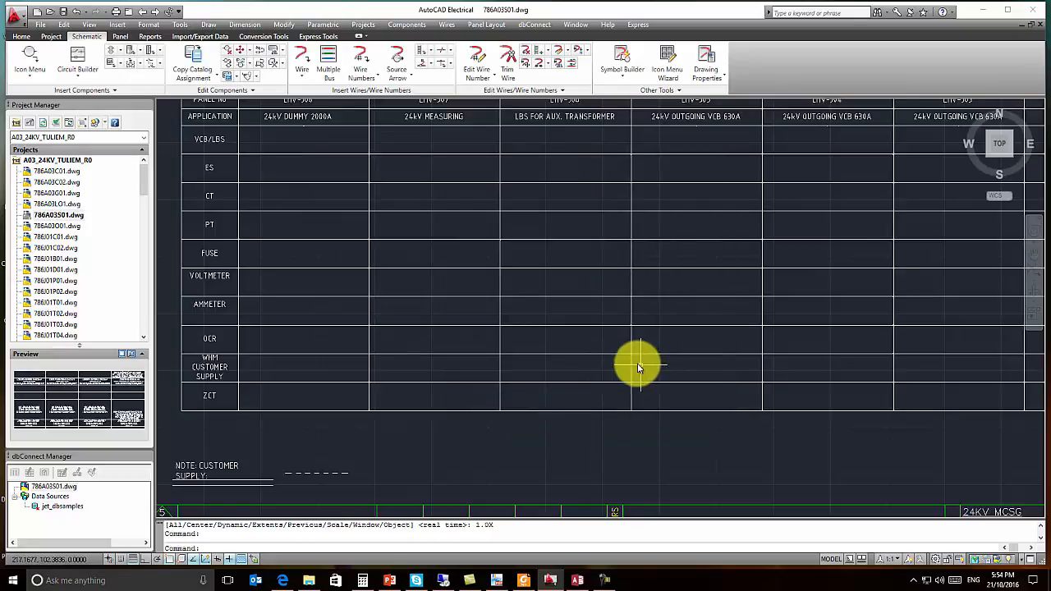
scroll(641, 369, "down", 5)
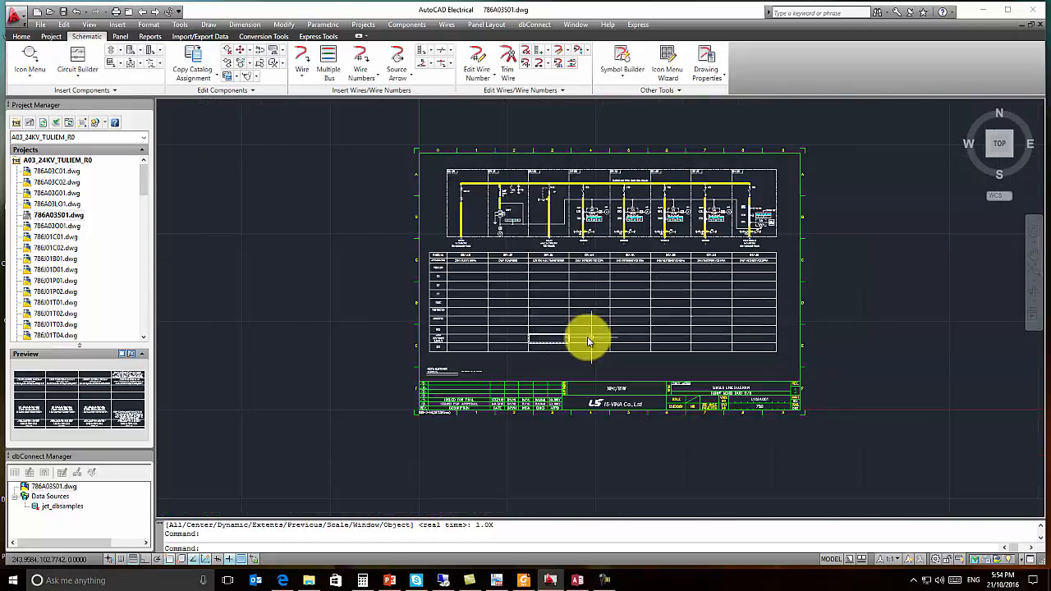
- Use the watt-hour meter in the EHV-J05 column as the master for Copy Catalog Assignment and accept its part number
scroll(581, 340, "up", 5)
left_click_drag(469, 317, 520, 352)
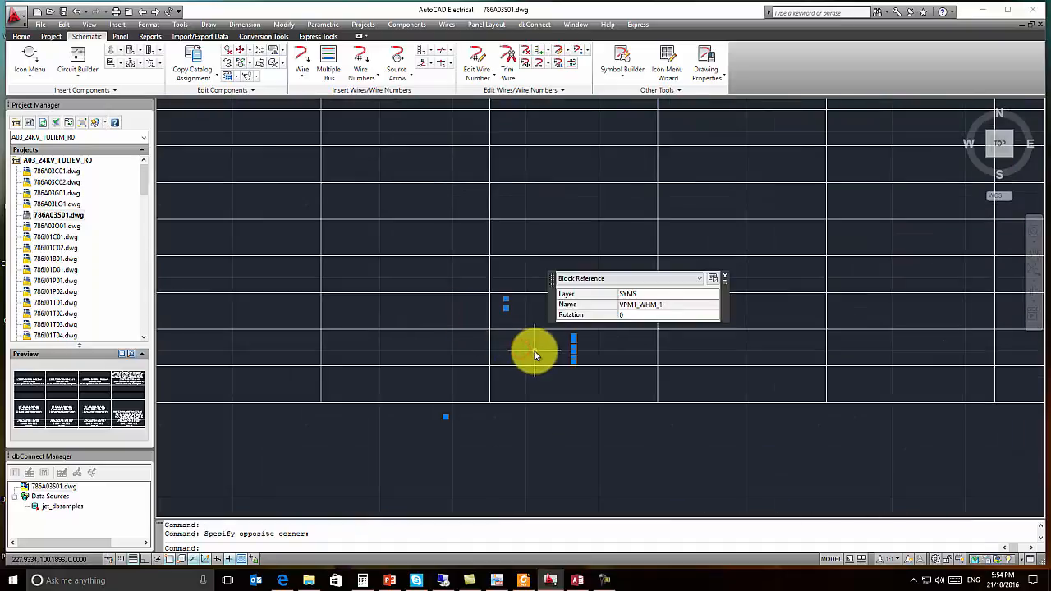
left_click(192, 56)
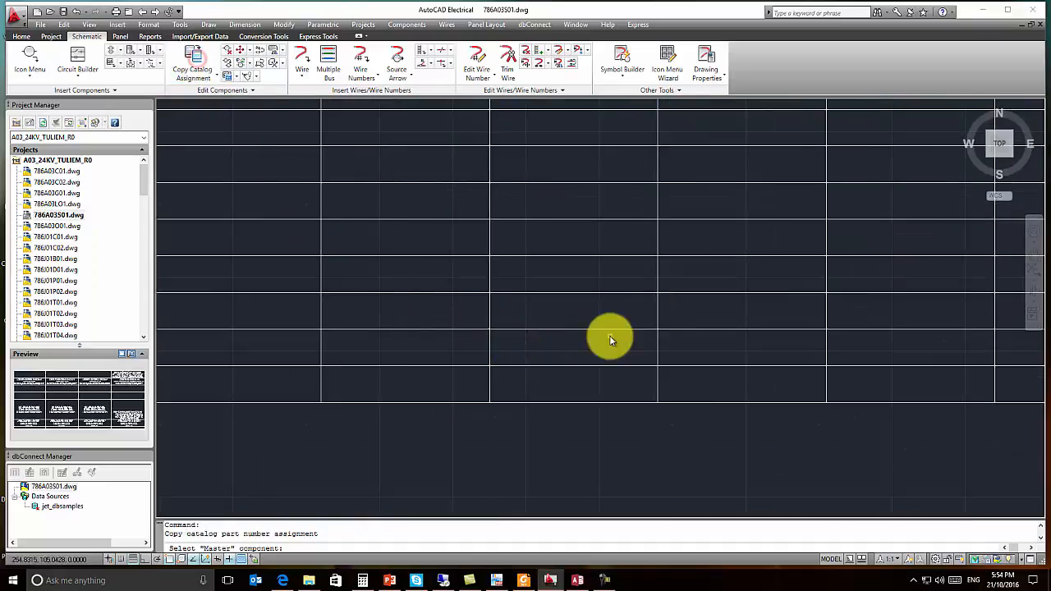
scroll(472, 339, "up", 5)
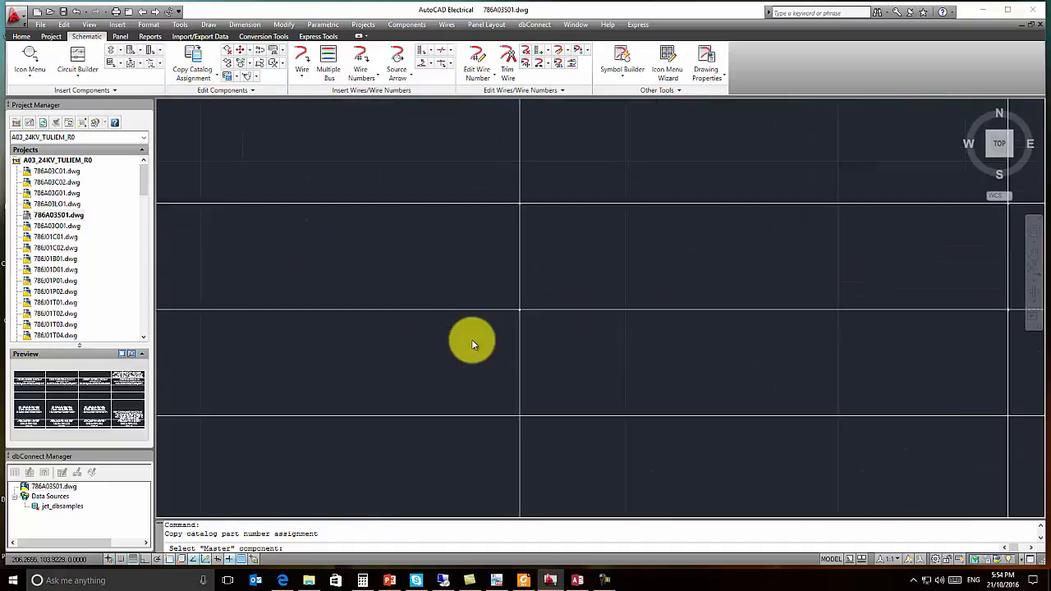
left_click(538, 236)
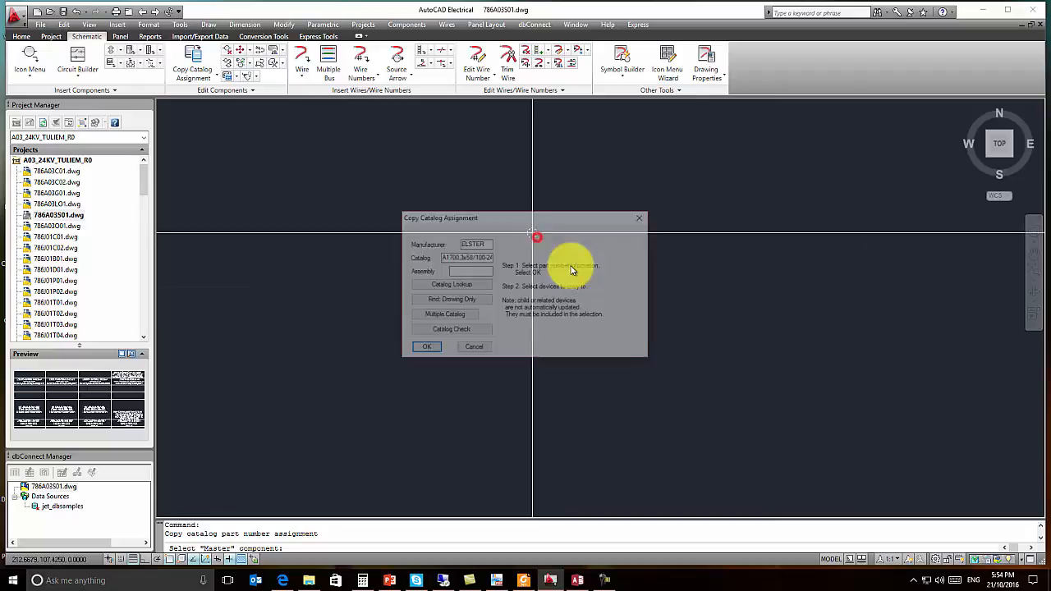
left_click(427, 347)
- Copy the watt-hour meter part number to the watt-hour meters in the EHV-J04, EHV-J03 and EHV-J02 columns
scroll(561, 334, "down", 3)
scroll(561, 335, "down", 3)
middle_click_drag(739, 346, 397, 339)
scroll(514, 330, "up", 5)
left_click(354, 323)
scroll(599, 376, "down", 8)
middle_click_drag(763, 392, 370, 384)
scroll(549, 404, "up", 5)
middle_click_drag(523, 375, 490, 295)
left_click(482, 286)
scroll(546, 332, "down", 5)
scroll(555, 372, "up", 6)
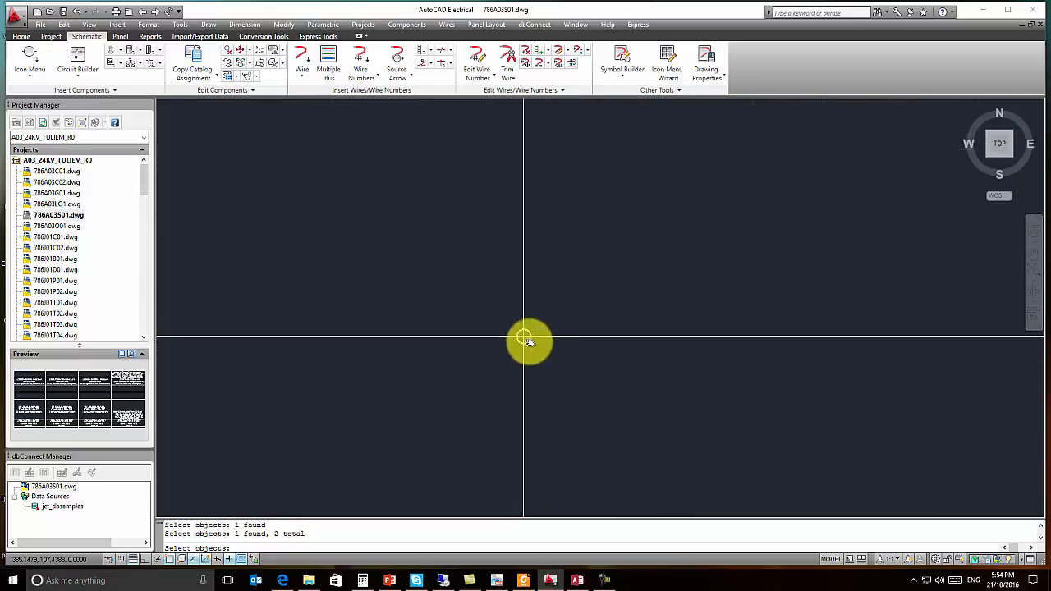
left_click(525, 338)
scroll(579, 368, "down", 5)
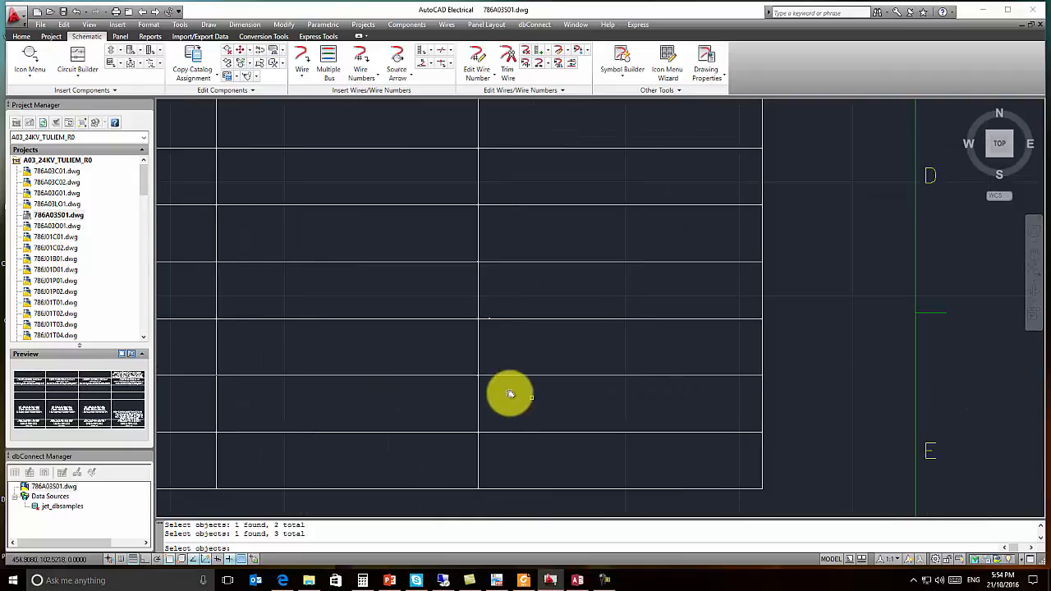
key("Return")
- Examine the relay symbols of the outgoing panels in the diagram and the OCR row of the panel table
scroll(480, 386, "down", 5)
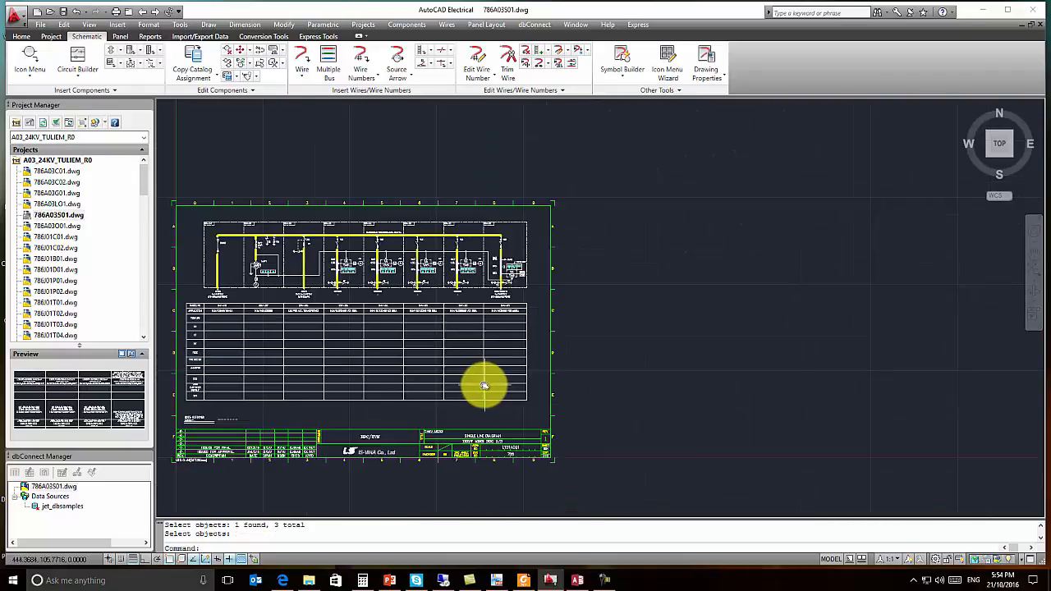
scroll(501, 340, "up", 2)
scroll(507, 265, "up", 3)
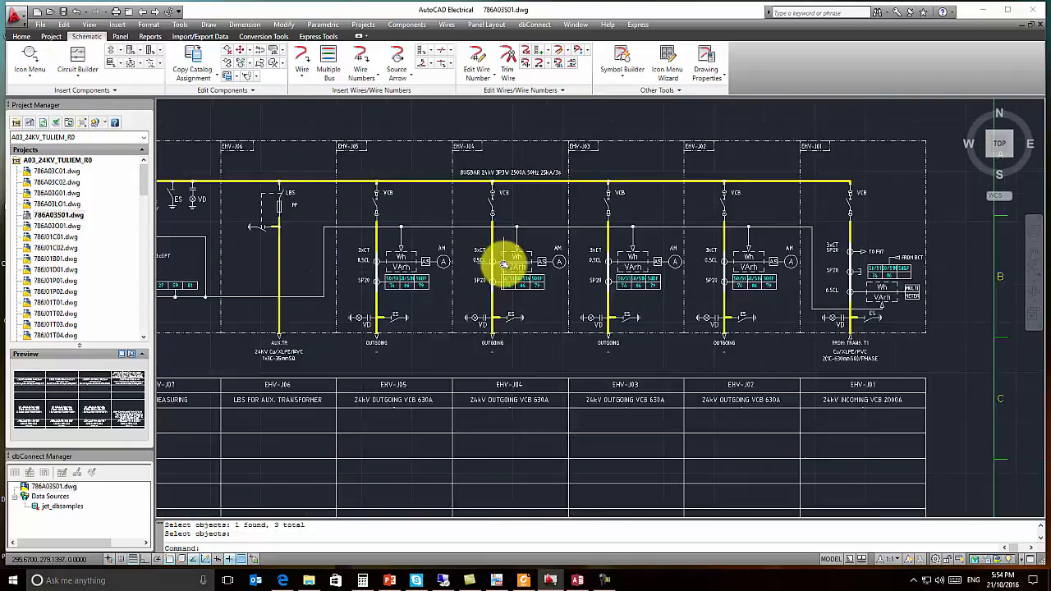
left_click(405, 283)
key("Escape")
key("Escape")
middle_click_drag(387, 446, 579, 292)
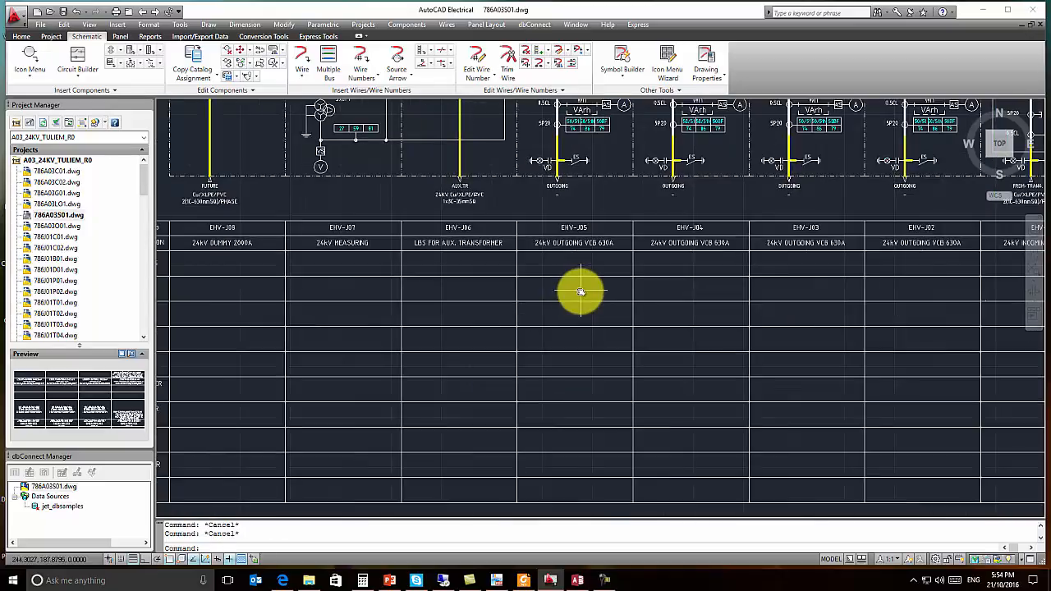
middle_click_drag(551, 394, 551, 336)
middle_click_drag(502, 362, 595, 353)
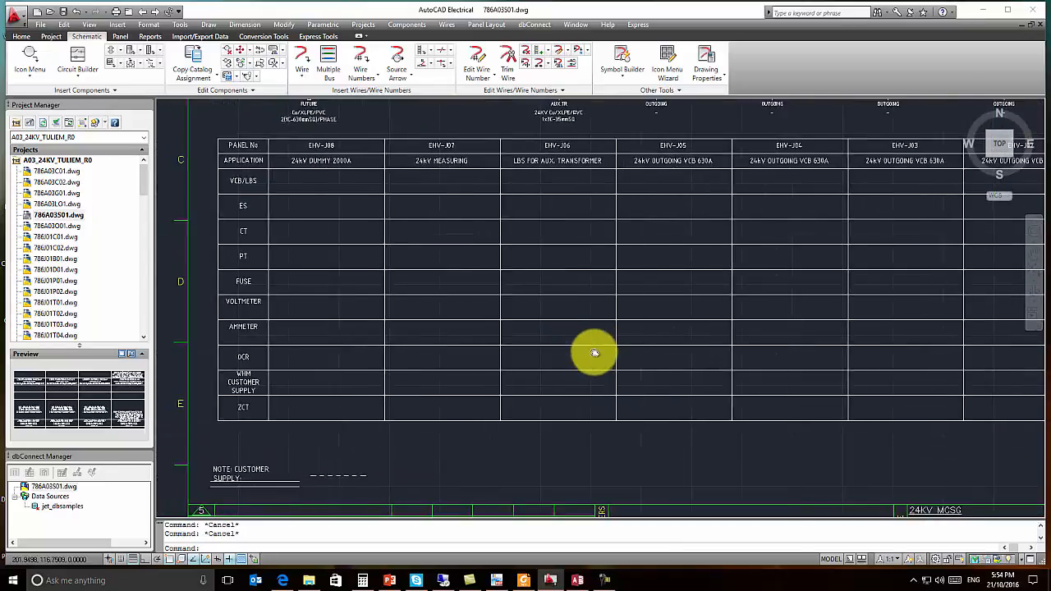
- Edit the OCR component in the EHV-J05 column, filter its cleared parts catalog by P142-316A6M5 and assign P142-316A6M5468J,CHINA
left_click(600, 338)
left_click(649, 360)
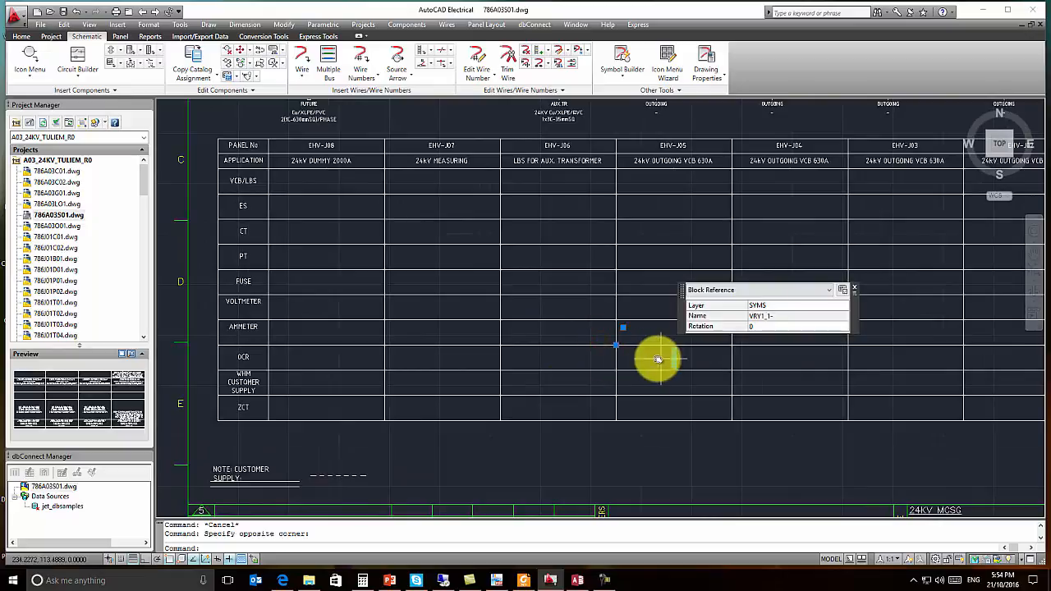
right_click(675, 359)
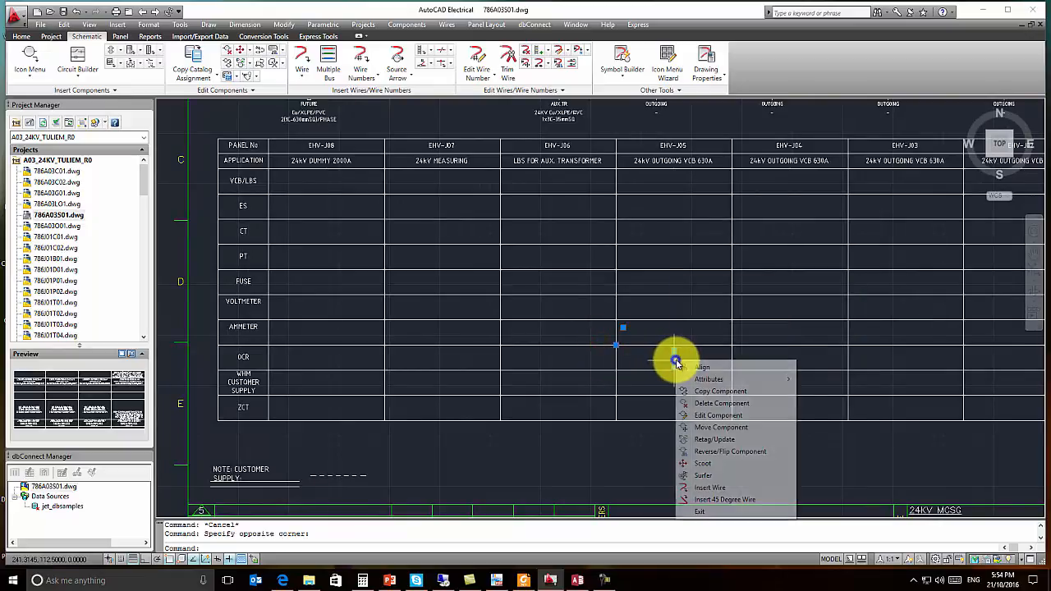
left_click(701, 416)
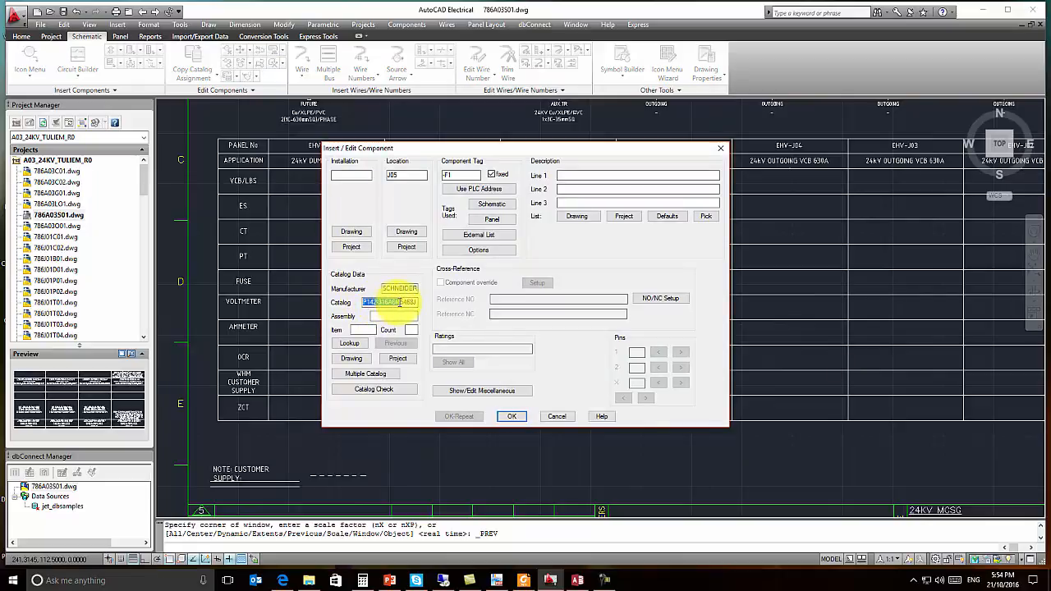
left_click(351, 344)
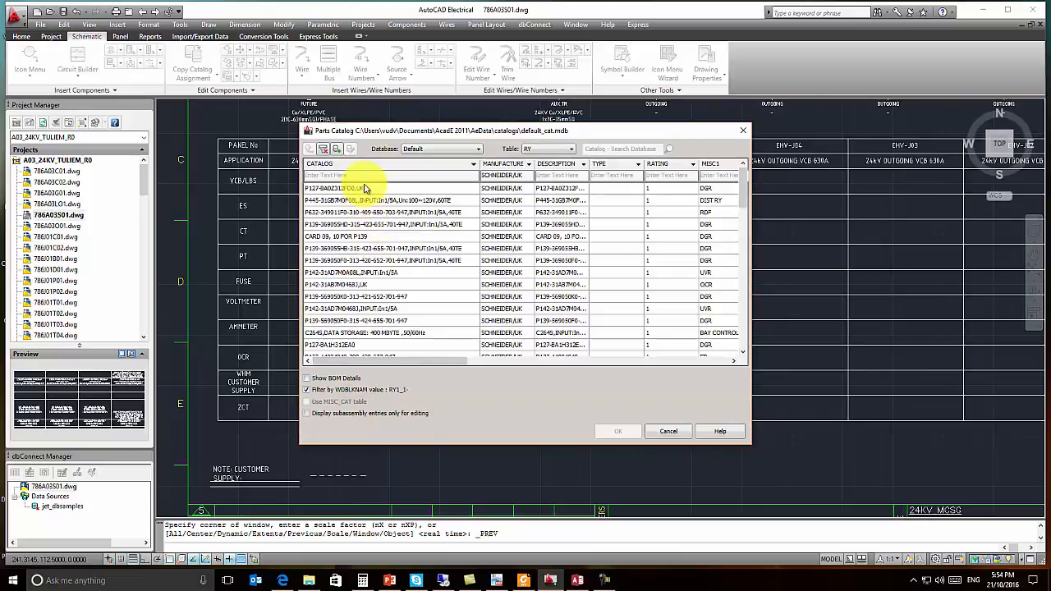
left_click(323, 149)
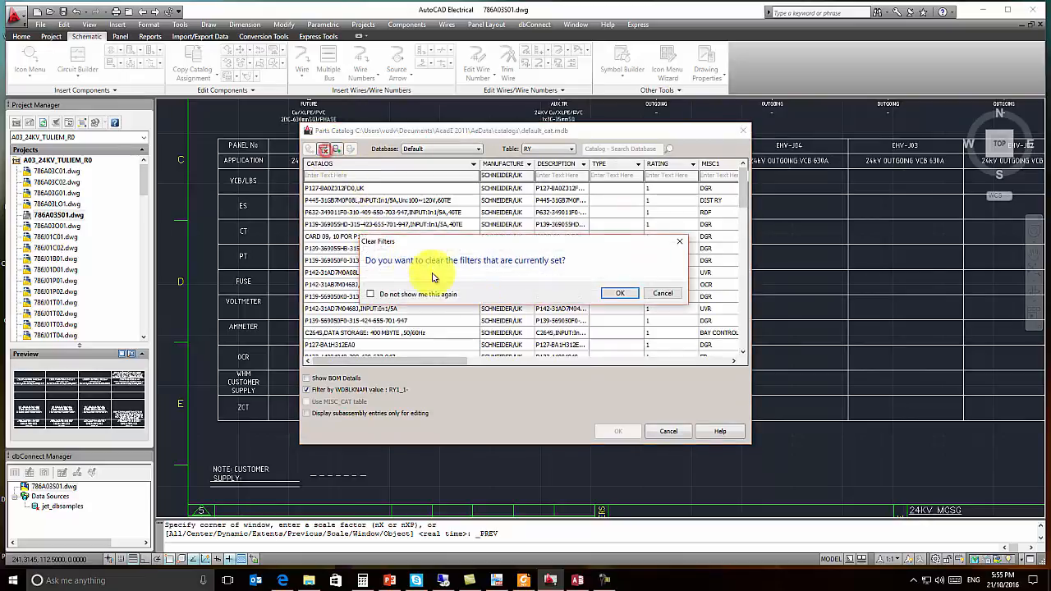
left_click(606, 294)
type("P142-316A6M5")
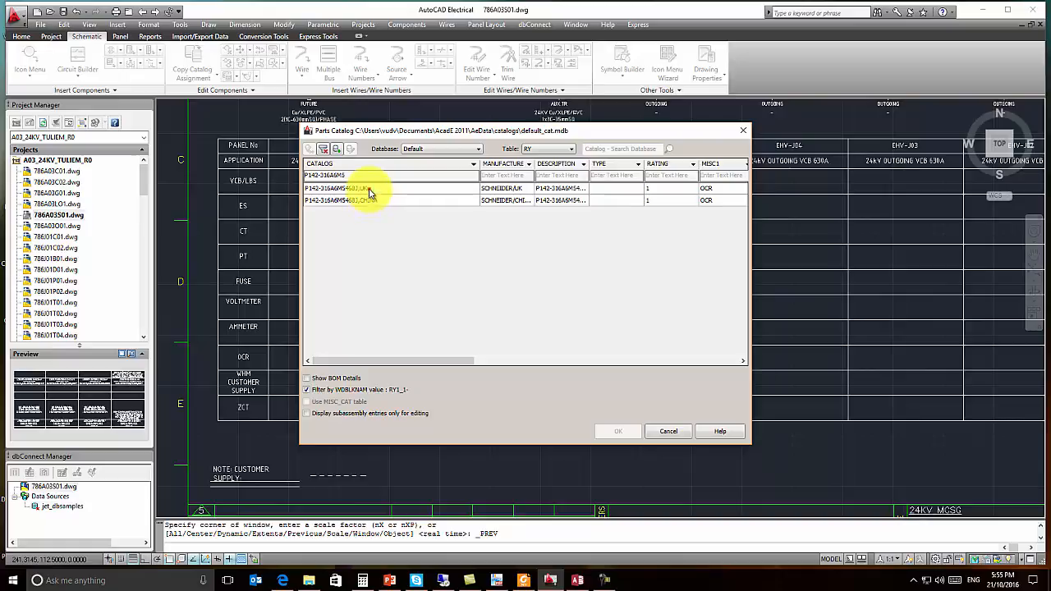
left_click(370, 192)
left_click_drag(443, 367, 352, 368)
left_click(390, 207)
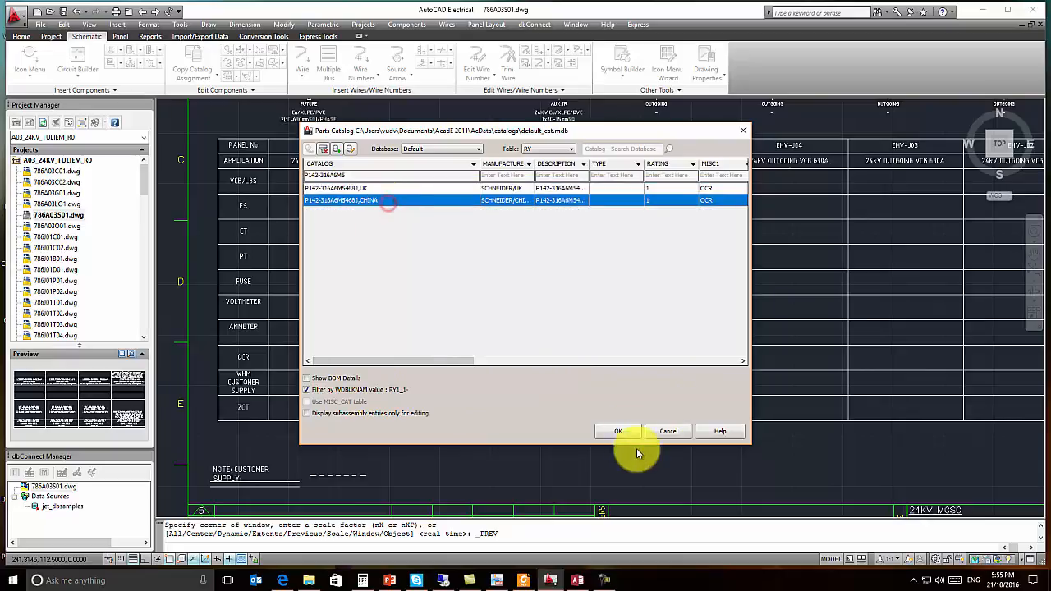
left_click(622, 434)
left_click(515, 416)
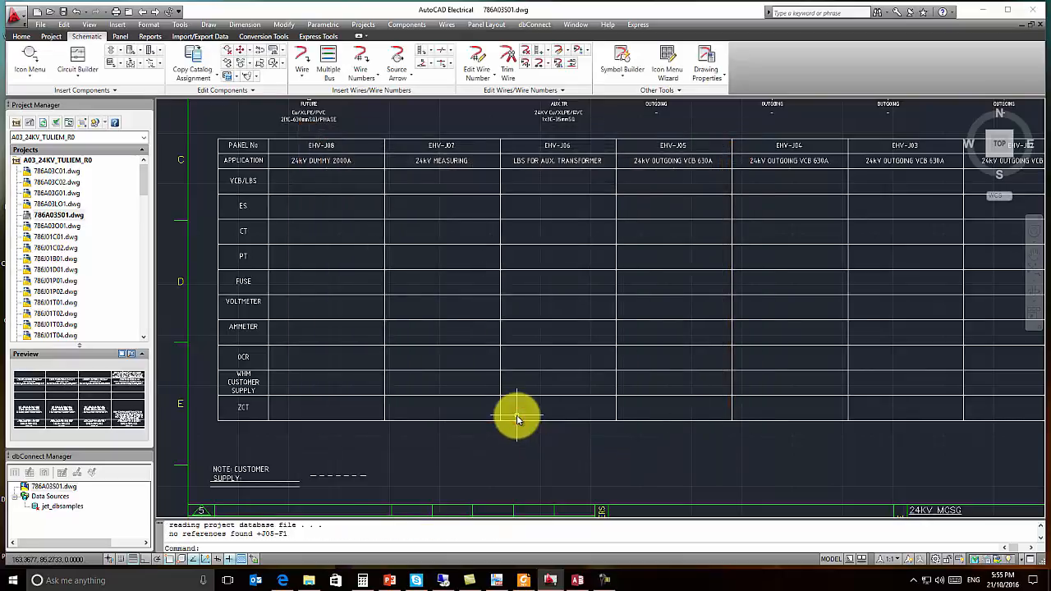
- Use the OCR component in the EHV-J05 column as the Copy Catalog Assignment master and accept its part number
scroll(516, 415, "down", 6)
scroll(567, 411, "up", 10)
middle_click_drag(569, 401, 516, 395)
left_click(484, 369)
scroll(542, 397, "down", 4)
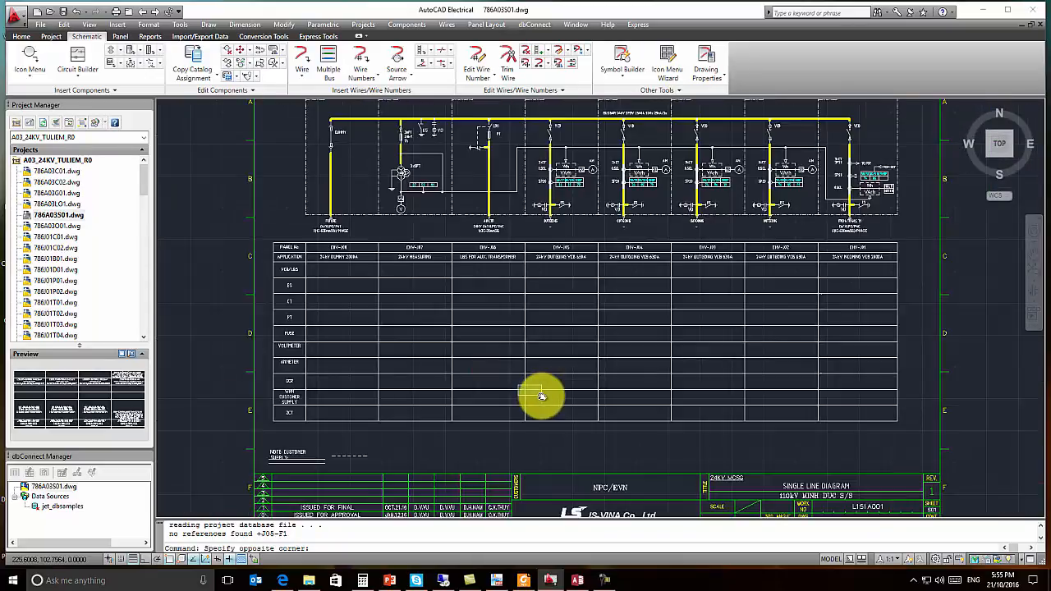
left_click(513, 382)
left_click(513, 366)
left_click(546, 386)
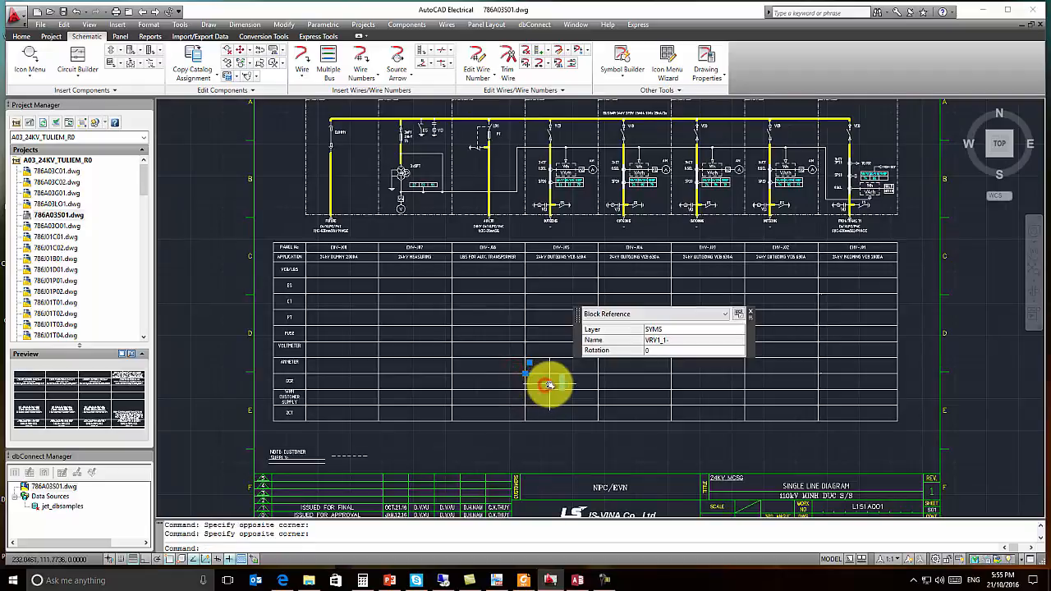
left_click(196, 55)
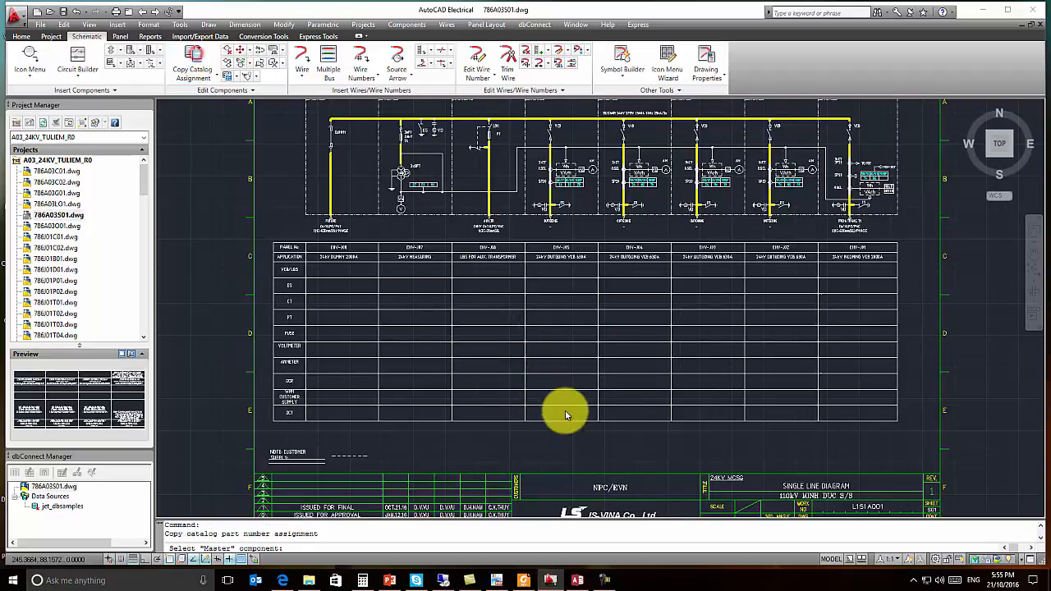
scroll(526, 369, "up", 10)
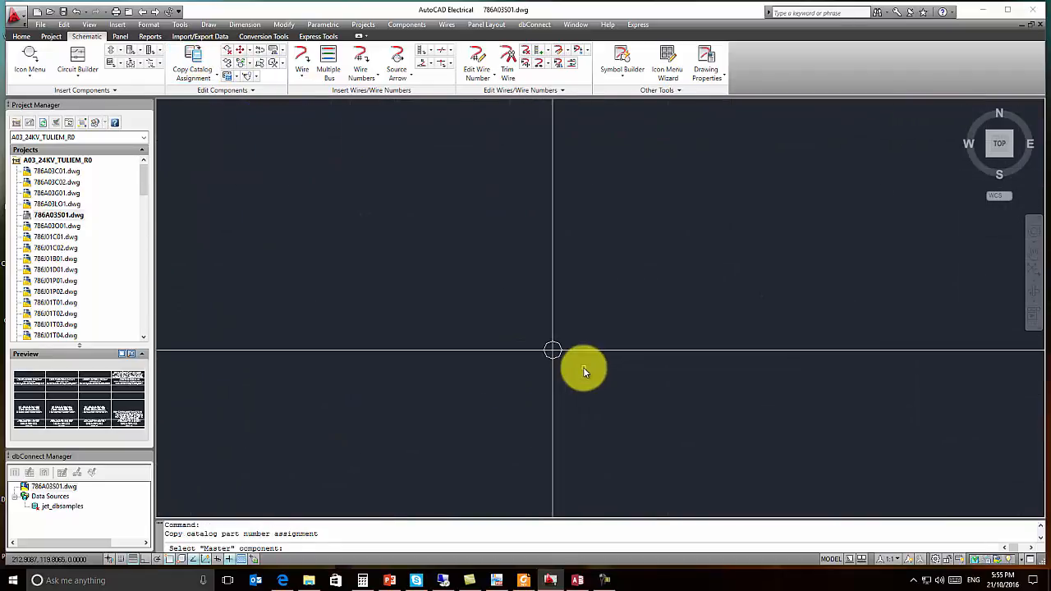
left_click(559, 354)
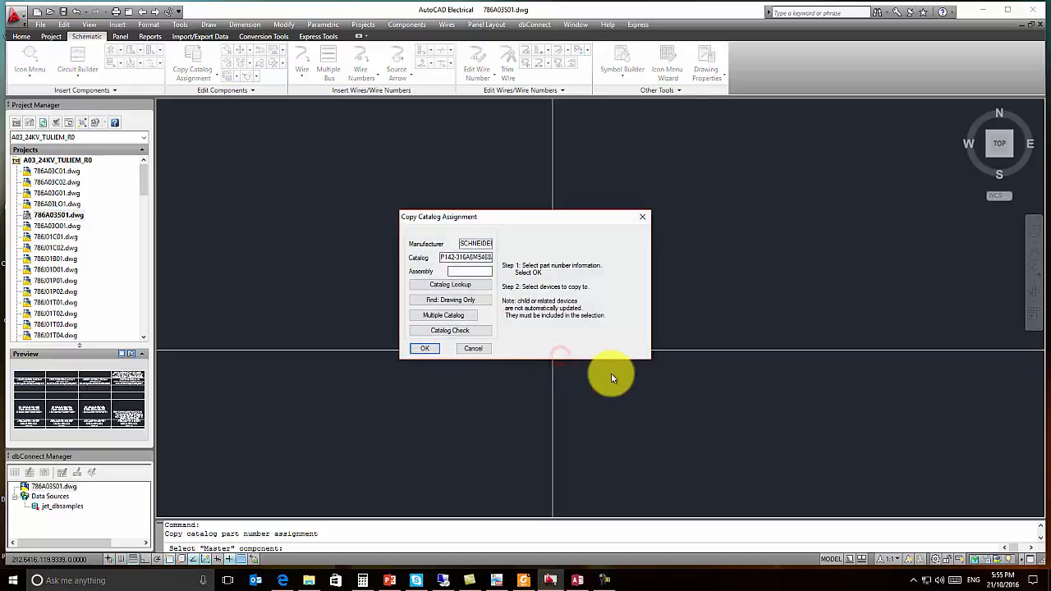
left_click(425, 348)
- Copy the OCR part number to the OCR components in the EHV-J04, EHV-J03 and EHV-J02 columns, overwriting their existing catalog data
scroll(432, 348, "down", 8)
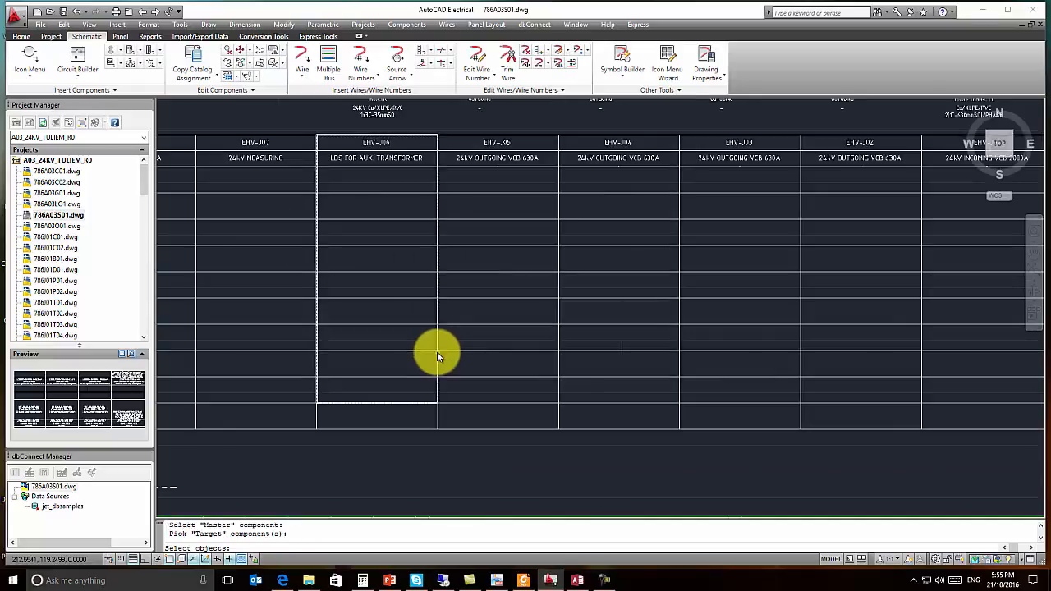
scroll(566, 358, "down", 5)
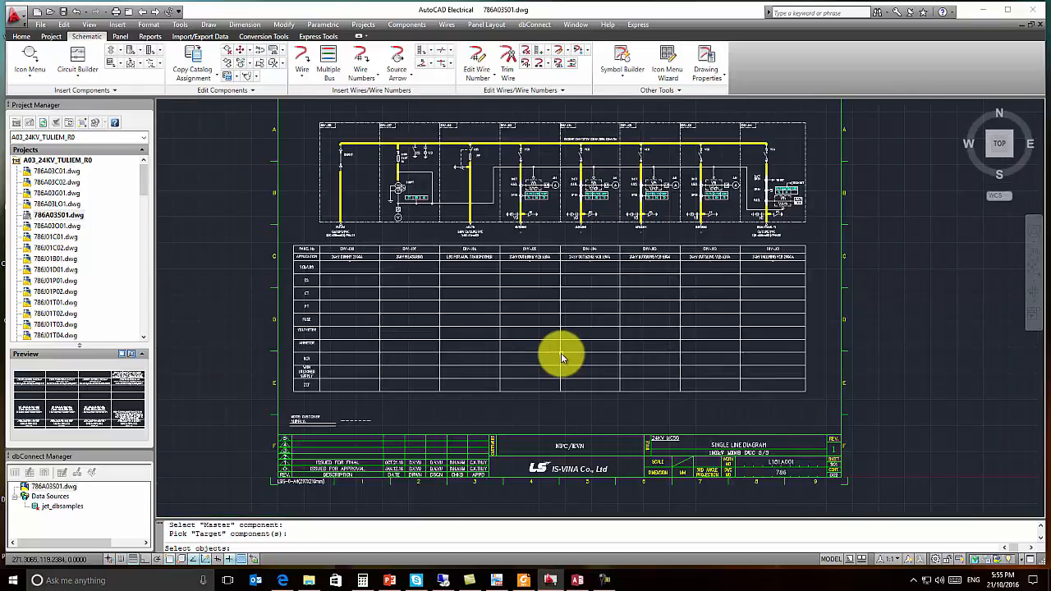
scroll(561, 353, "up", 10)
scroll(561, 353, "up", 5)
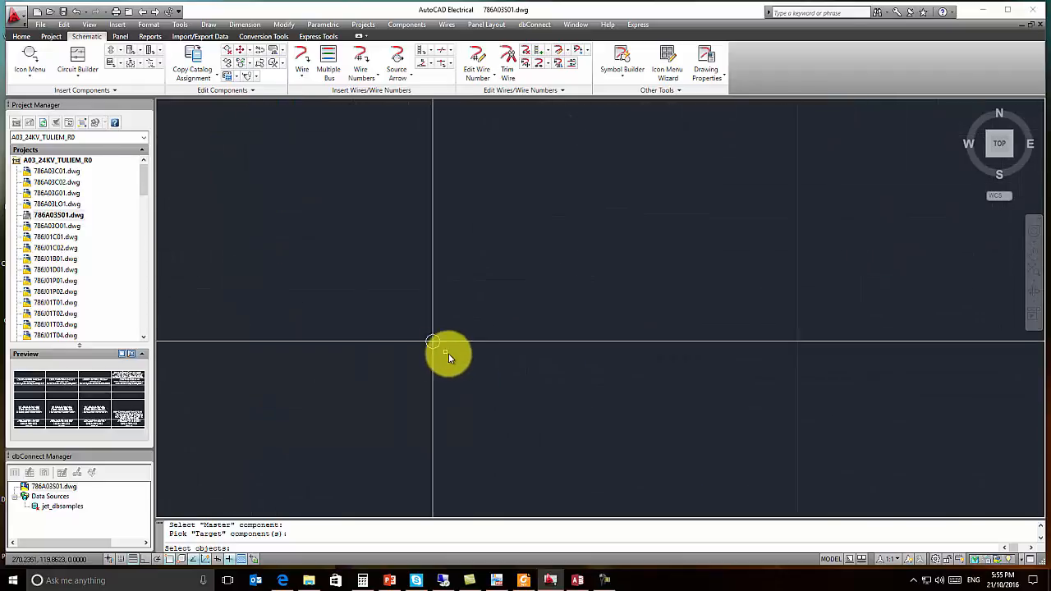
scroll(531, 372, "down", 5)
mouse_move(706, 387)
middle_mouse_down()
mouse_move(385, 378)
mouse_move(541, 379)
middle_mouse_up()
scroll(555, 353, "up", 3)
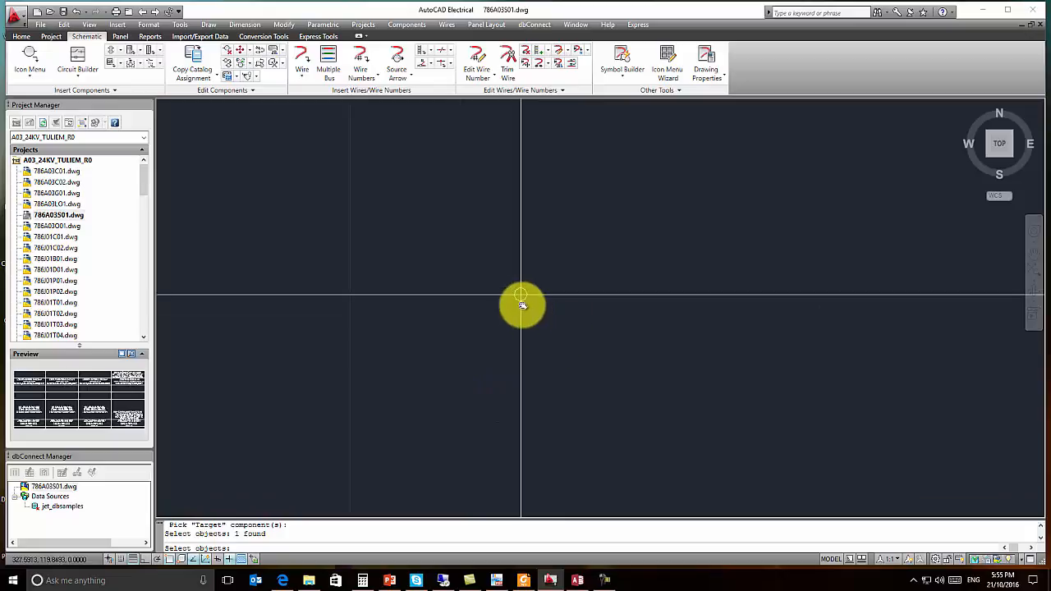
left_click(521, 296)
scroll(580, 336, "down", 5)
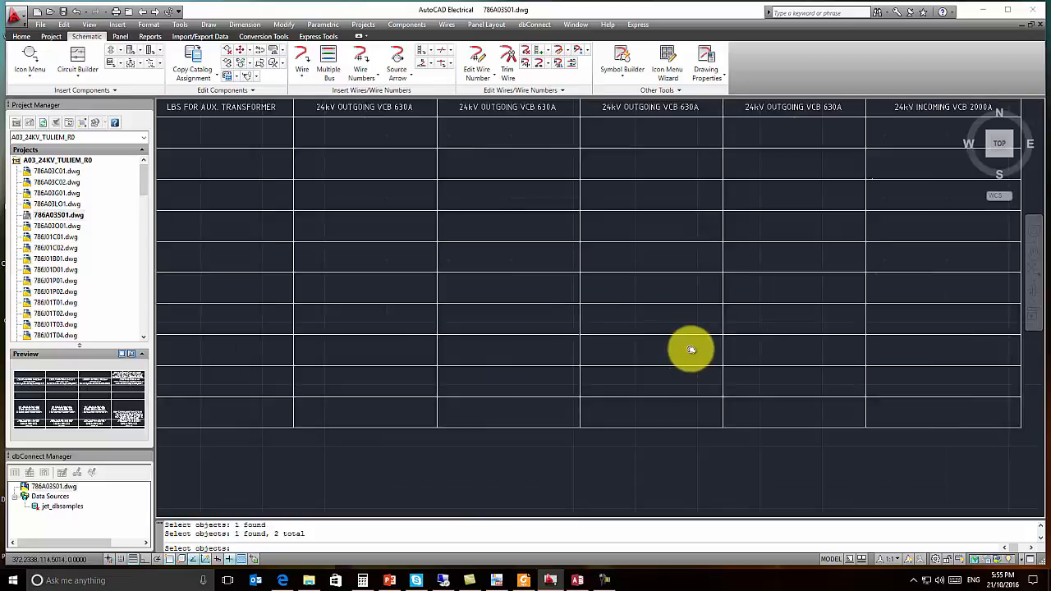
middle_click_drag(690, 350, 516, 367)
scroll(546, 360, "up", 5)
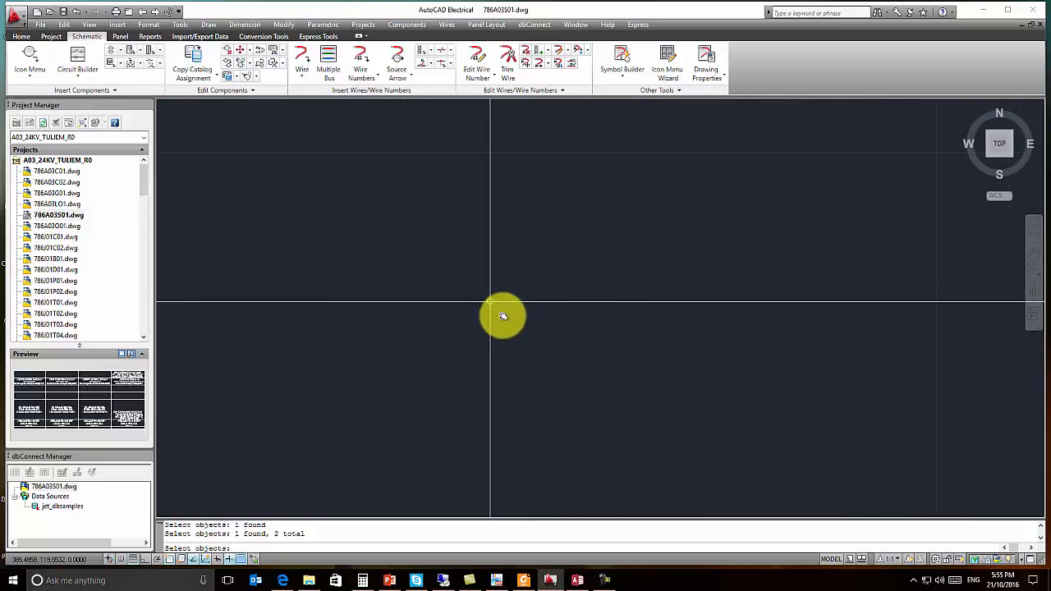
left_click(481, 292)
scroll(509, 321, "down", 5)
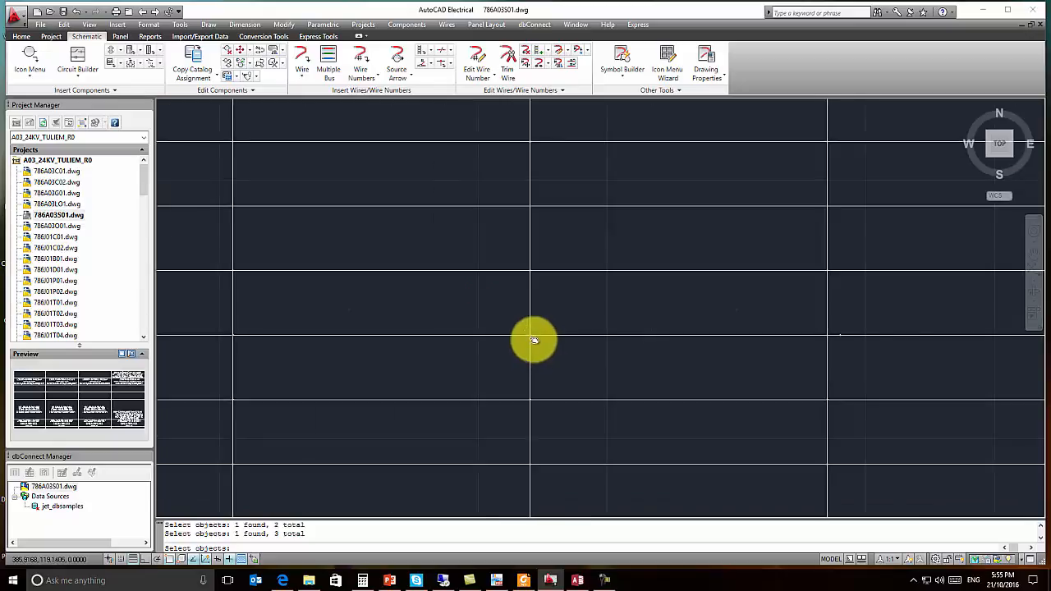
scroll(492, 384, "down", 5)
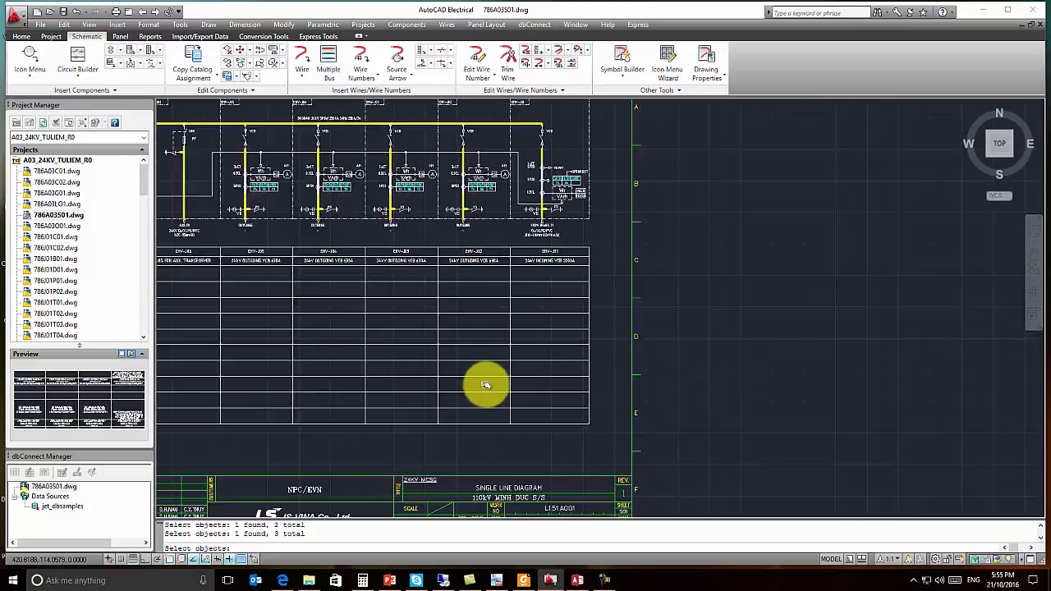
key("Return")
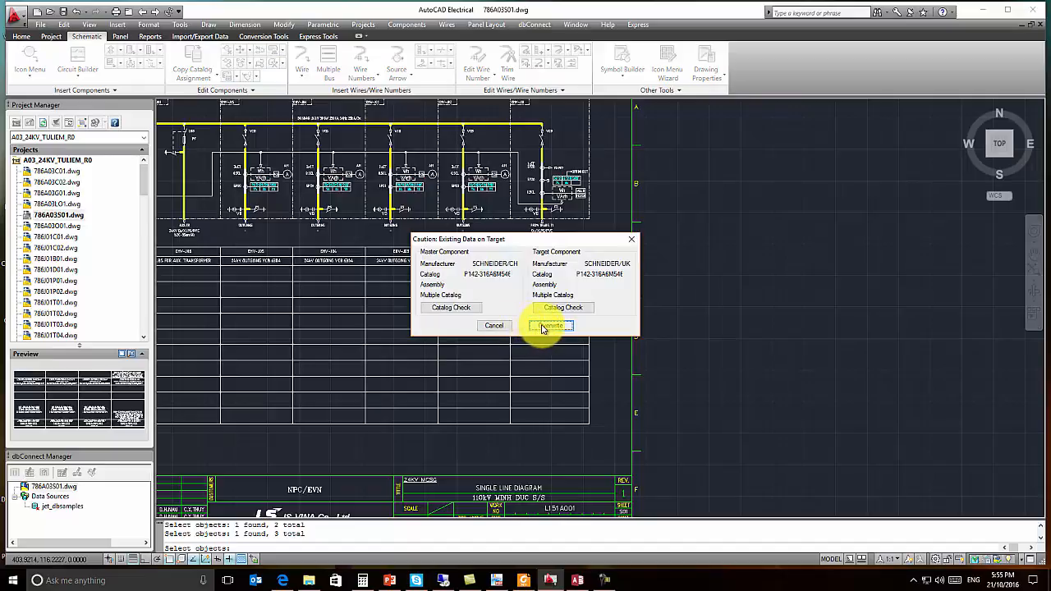
left_click(551, 326)
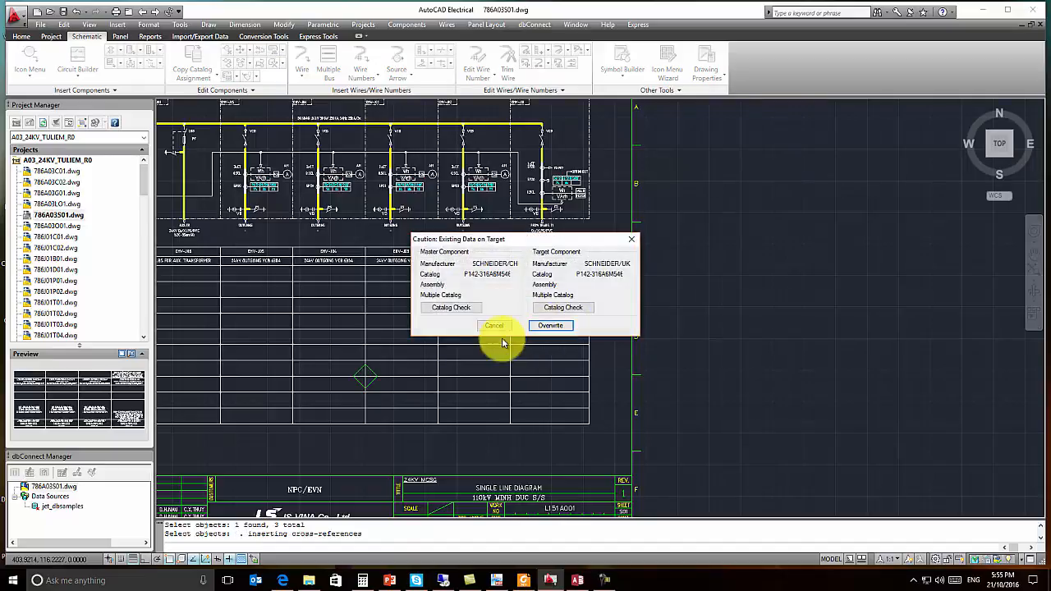
left_click(542, 327)
left_click(542, 327)
scroll(531, 335, "down", 5)
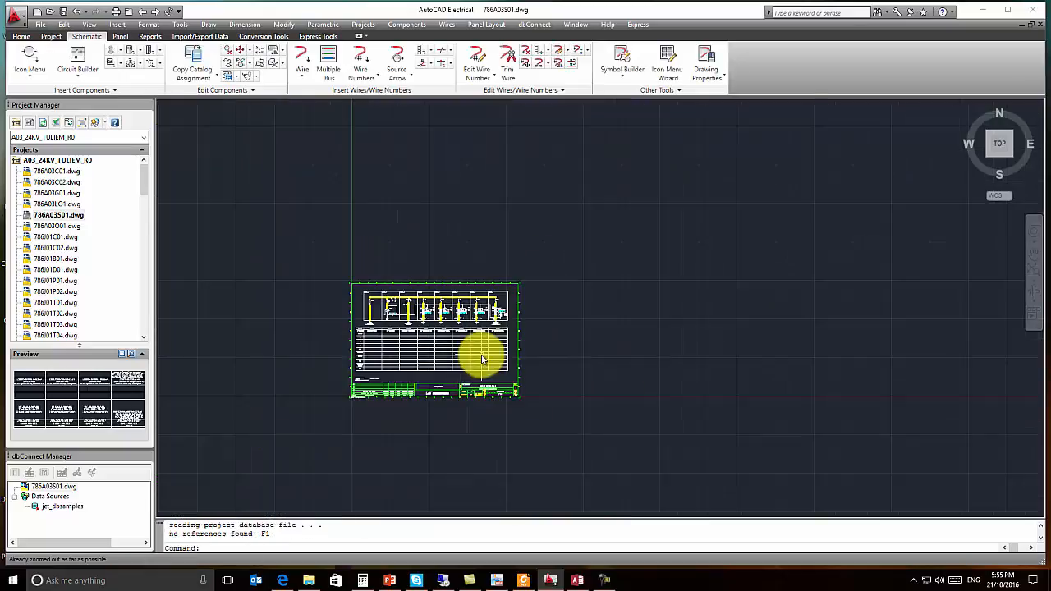
middle_click(639, 302)
middle_click(638, 303)
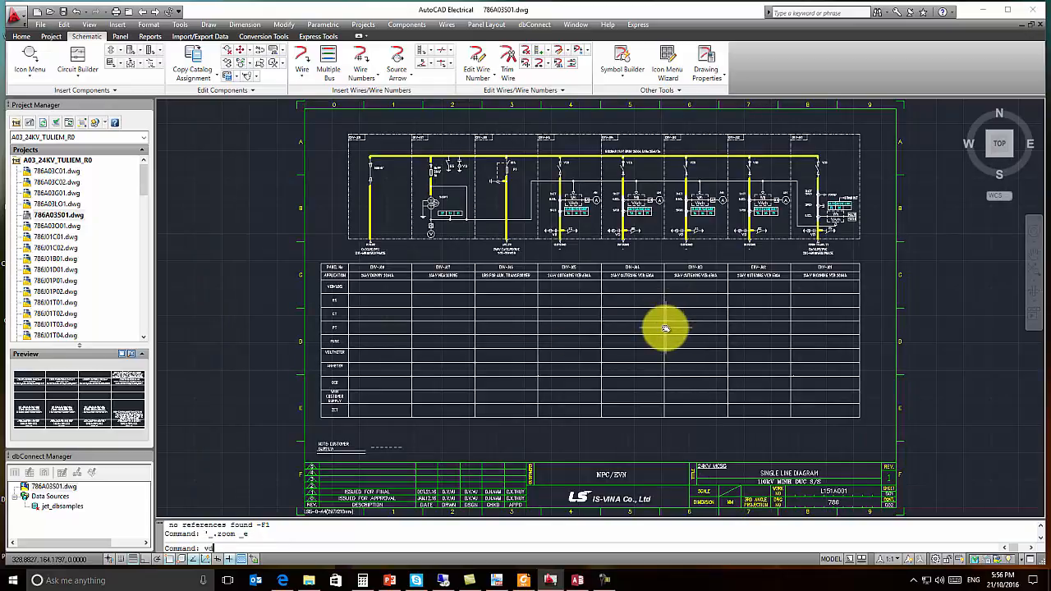
- Run the custom command beginning with vd on 786A03S01.dwg to fill the panel table with the components' catalog descriptions
left_click(227, 546)
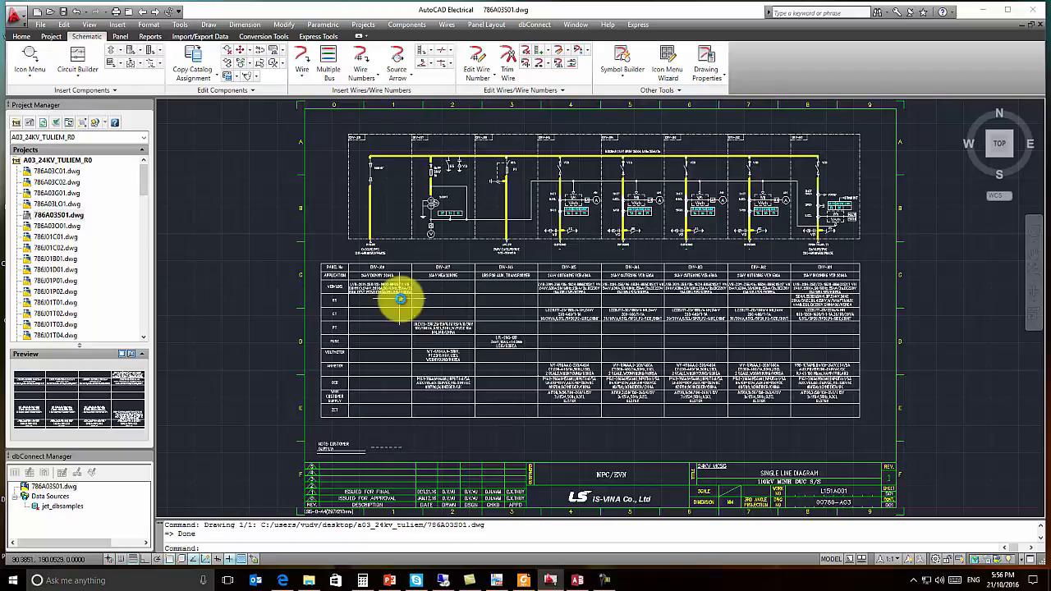
- Examine the VCB/LBS, ES and CT descriptions in the panel table, especially in the EHV-J01 incoming column
scroll(374, 283, "up", 5)
scroll(374, 283, "down", 3)
scroll(481, 298, "up", 4)
scroll(563, 295, "down", 4)
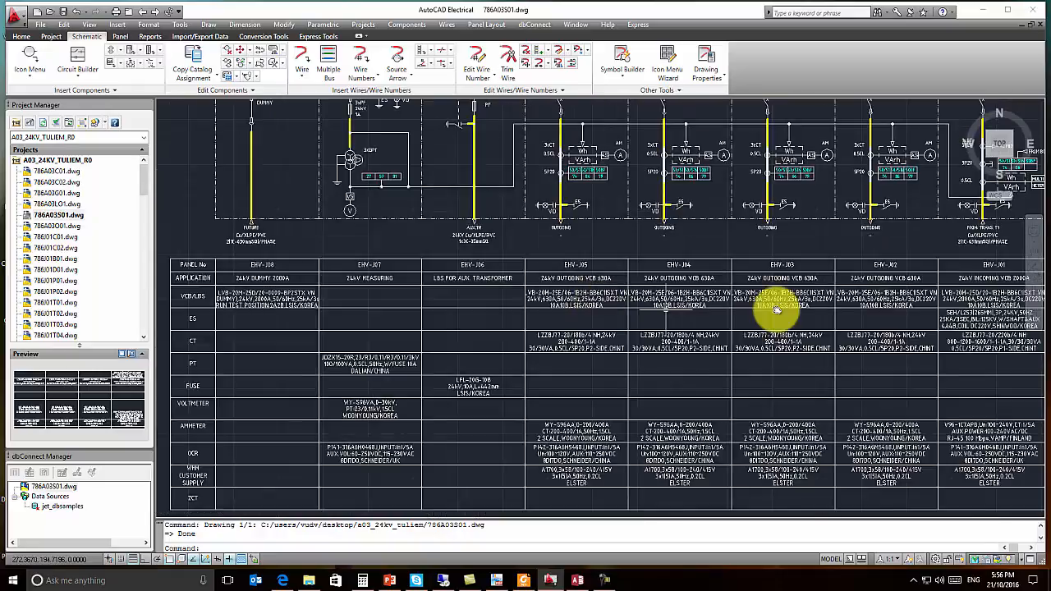
scroll(582, 305, "down", 1)
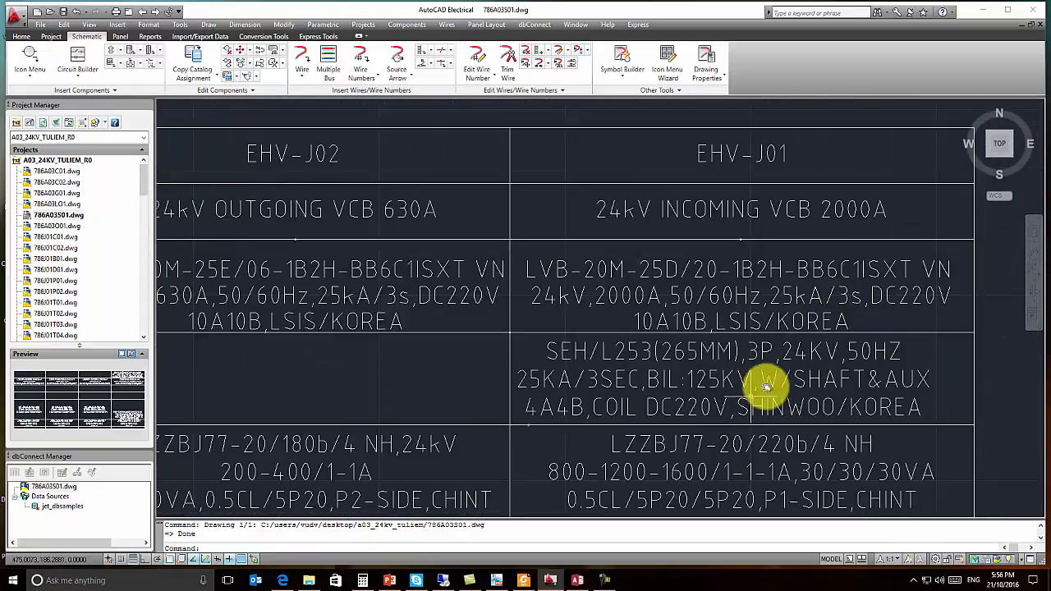
scroll(709, 307, "down", 3)
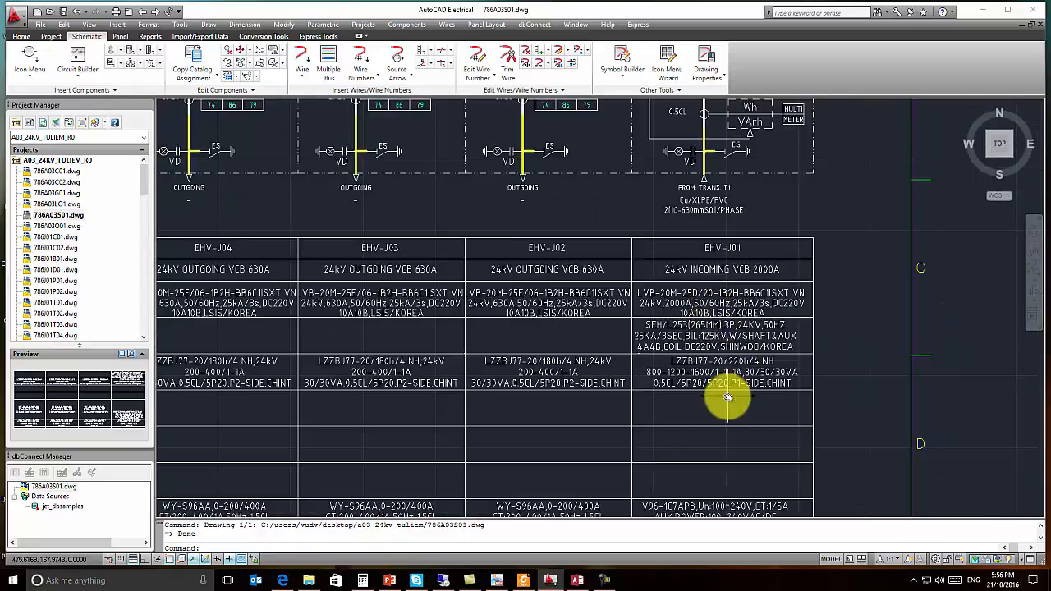
middle_click_drag(729, 398, 700, 312)
middle_click_drag(694, 399, 722, 227)
scroll(703, 331, "up", 3)
scroll(700, 332, "down", 5)
scroll(702, 313, "up", 2)
scroll(705, 302, "down", 2)
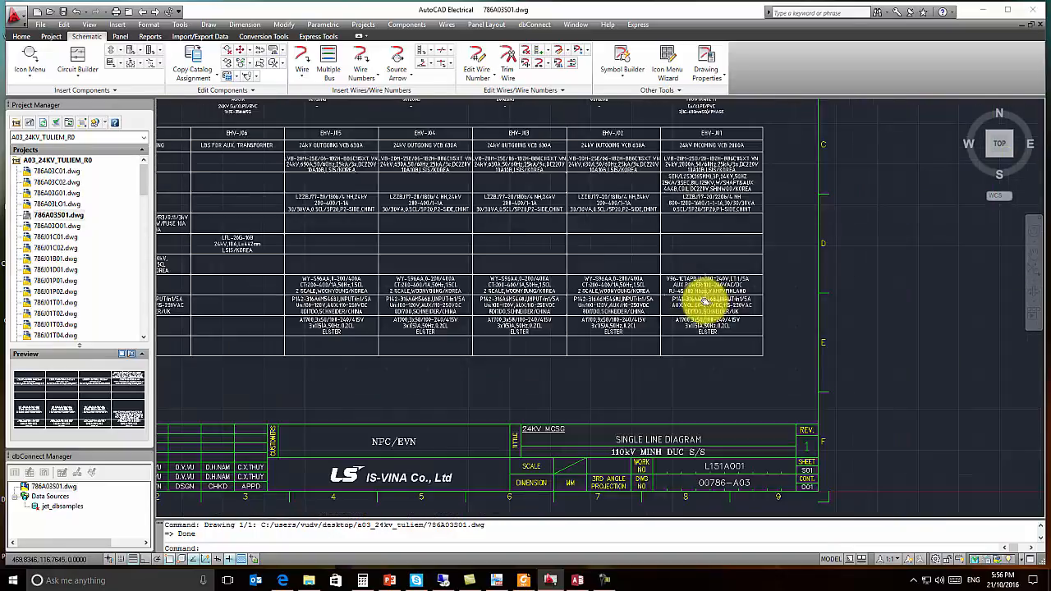
- Examine the fuse, voltmeter, ammeter, OCR and customer-supplied meter descriptions in the EHV-J07 to EHV-J02 columns
scroll(605, 321, "down", 2)
scroll(570, 331, "up", 6)
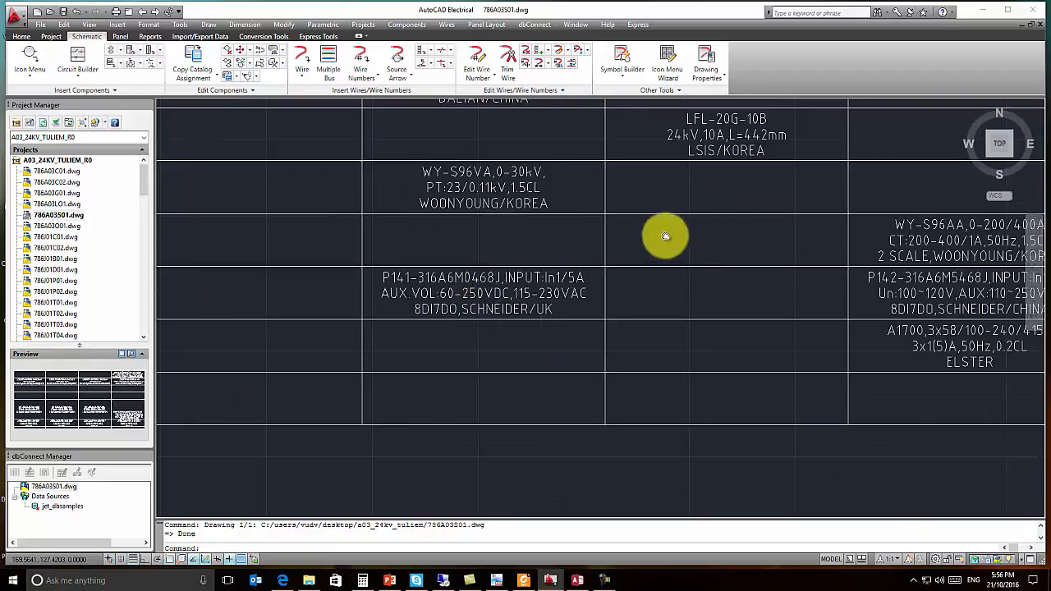
scroll(690, 230, "down", 2)
scroll(676, 244, "up", 4)
scroll(679, 247, "down", 2)
scroll(501, 294, "down", 4)
scroll(543, 318, "up", 6)
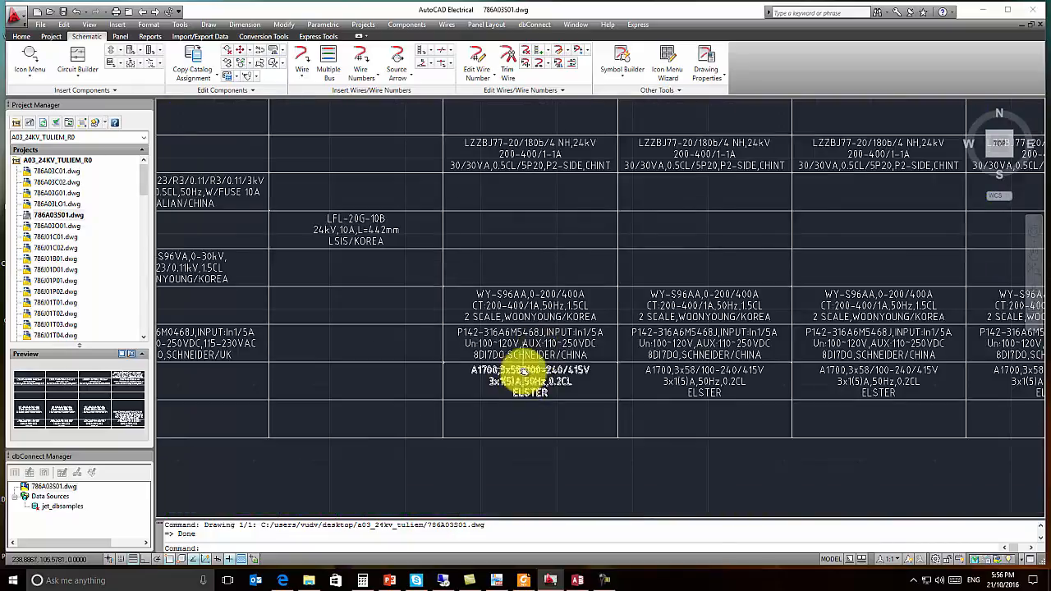
scroll(520, 302, "down", 5)
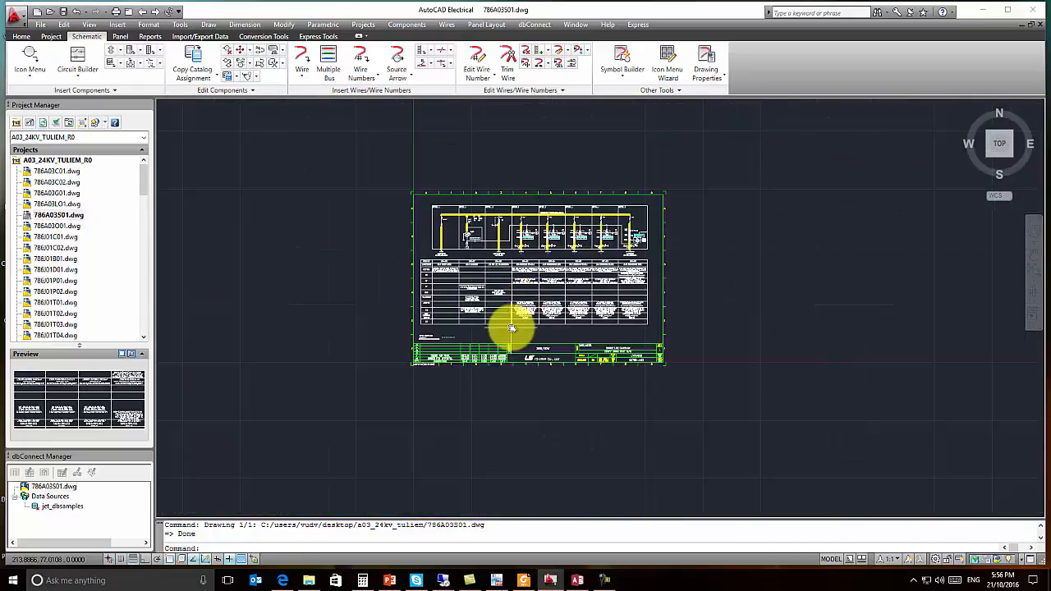
- Preview the project drawing 786A03O01.dwg and review the whole single line diagram with its panel table
left_click(74, 226)
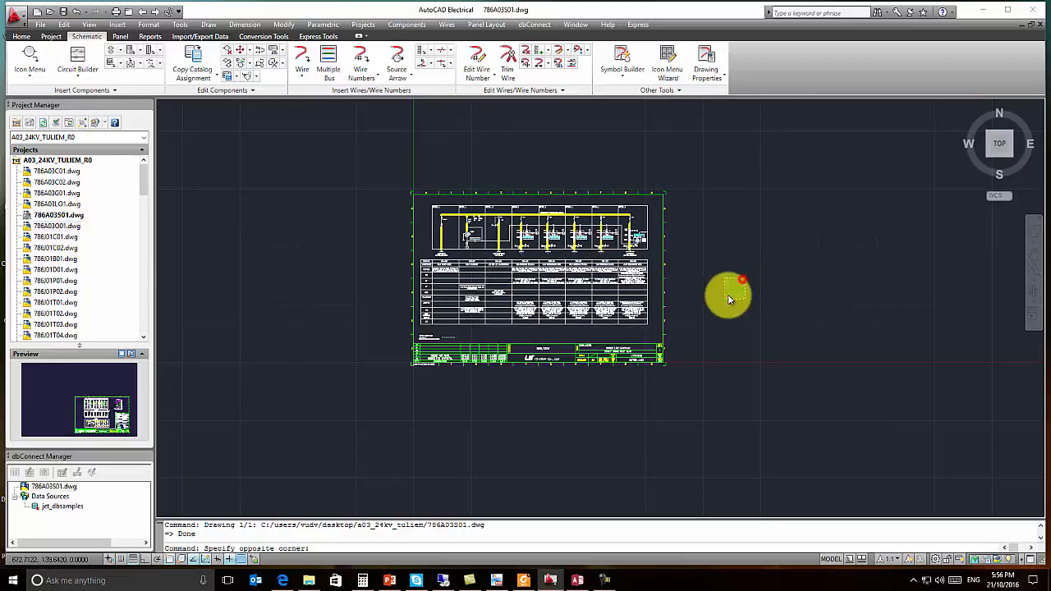
key("Escape")
key("Escape")
scroll(507, 296, "up", 5)
scroll(511, 298, "up", 2)
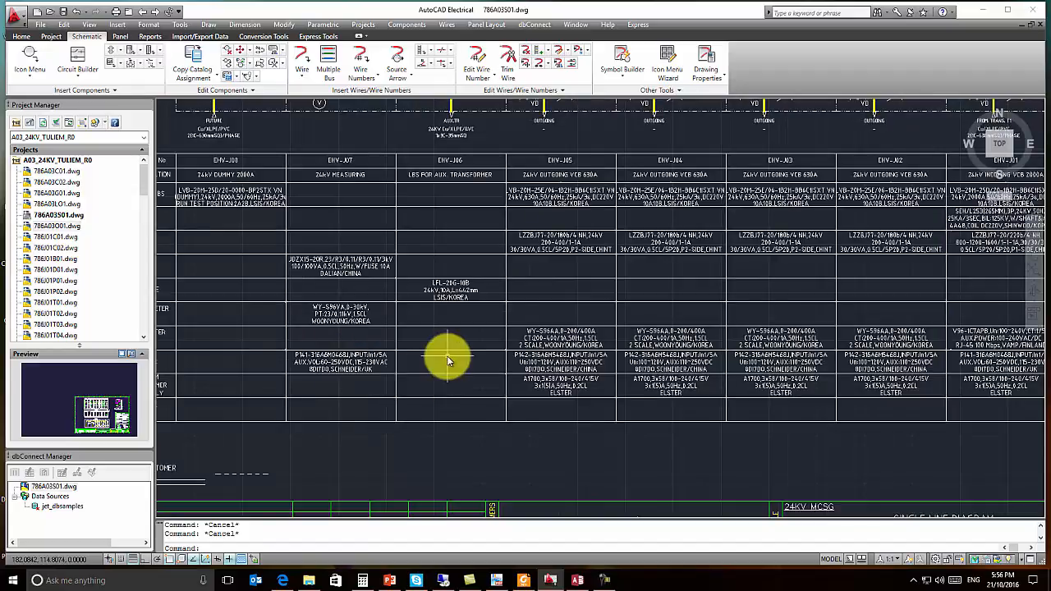
middle_click_drag(443, 357, 493, 373)
scroll(505, 345, "down", 3)
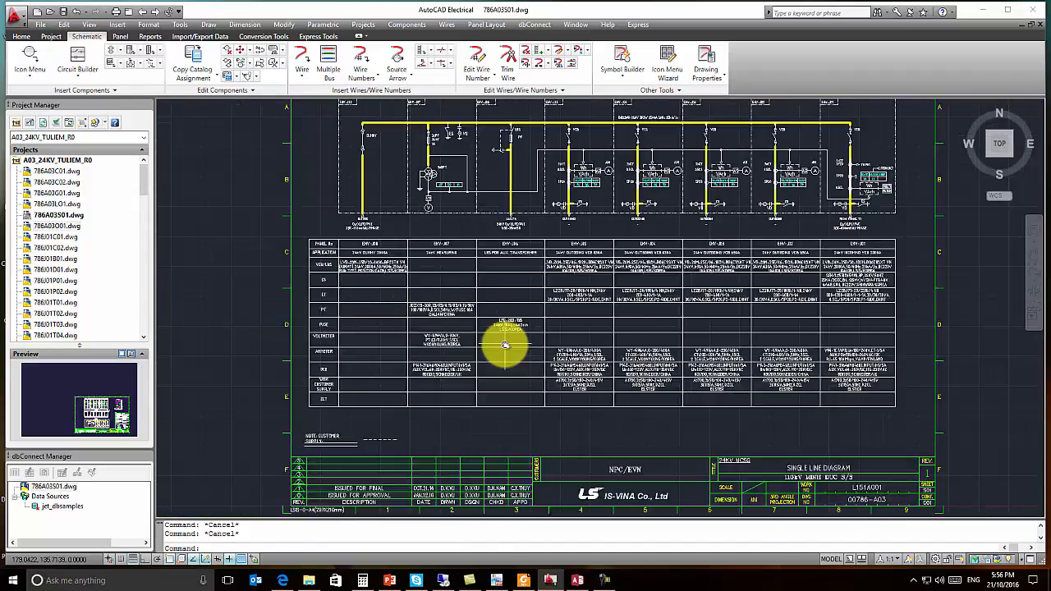
middle_click_drag(681, 287, 629, 317)
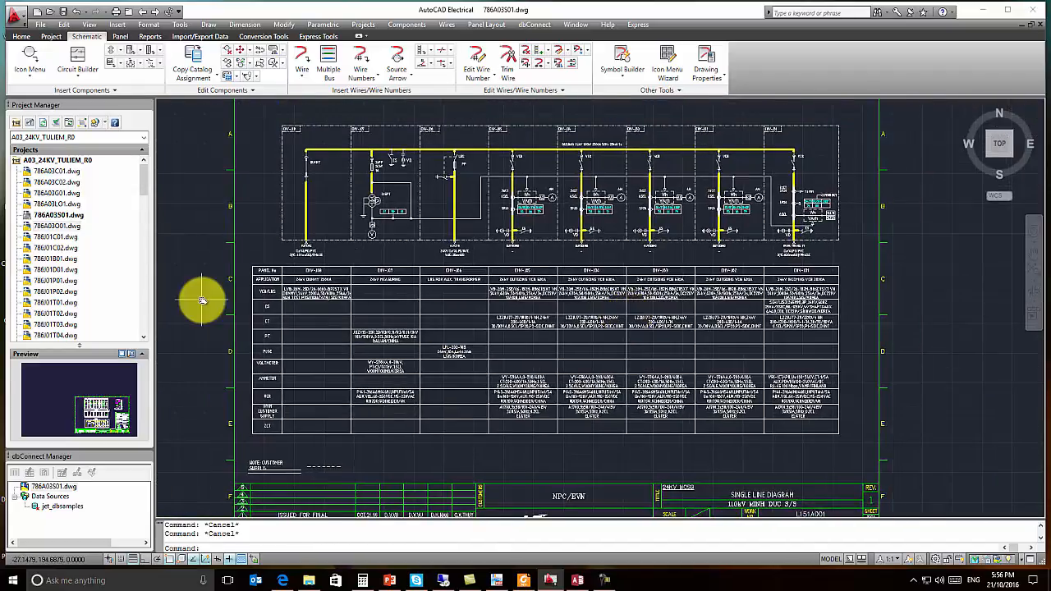